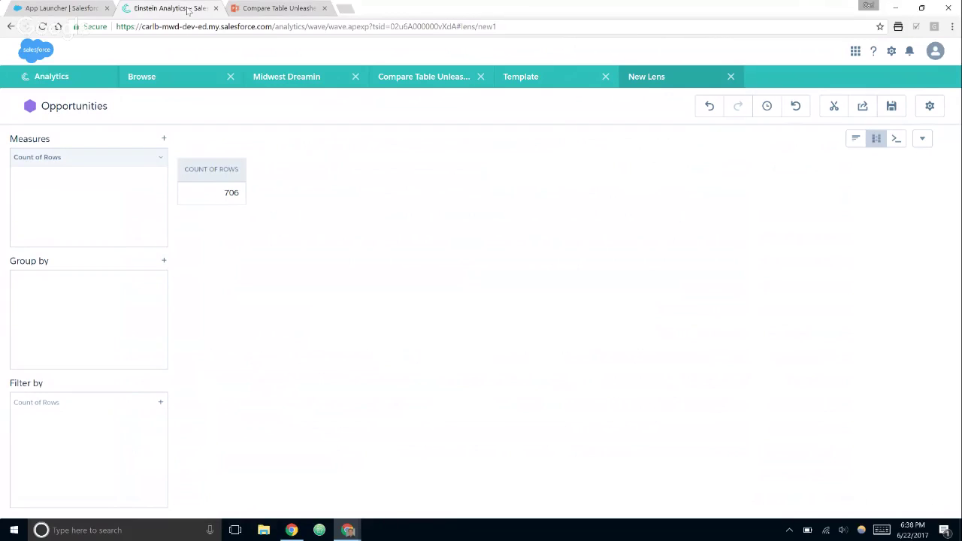
Review the charts on the Compare Table Unleashed dashboard, down to the cumulative sales and year over year charts.
left_click(431, 88)
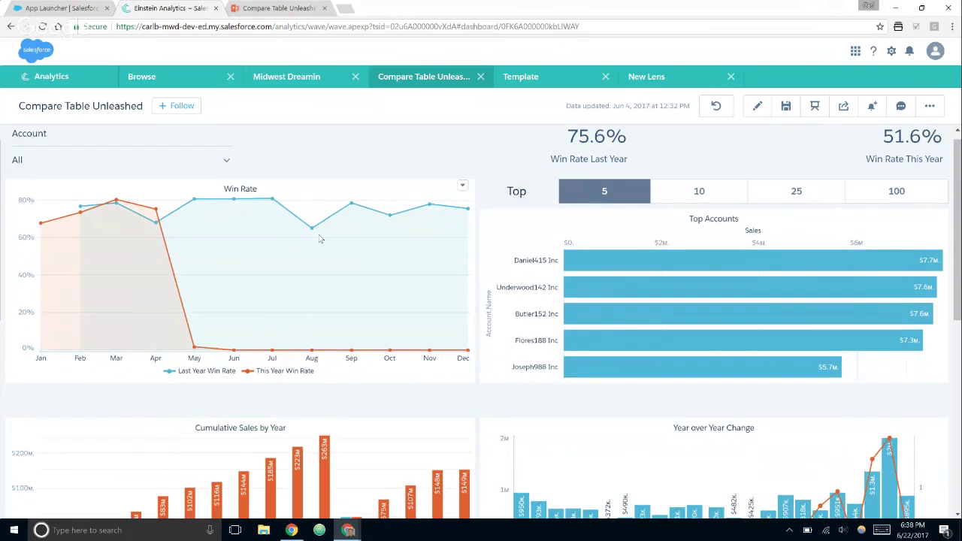
scroll(320, 239, "down", 3)
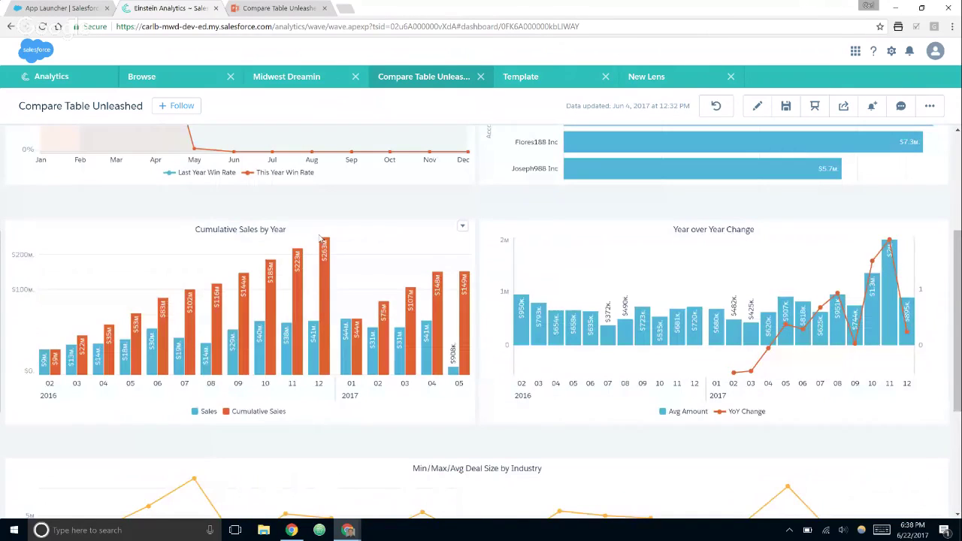
scroll(320, 239, "down", 1)
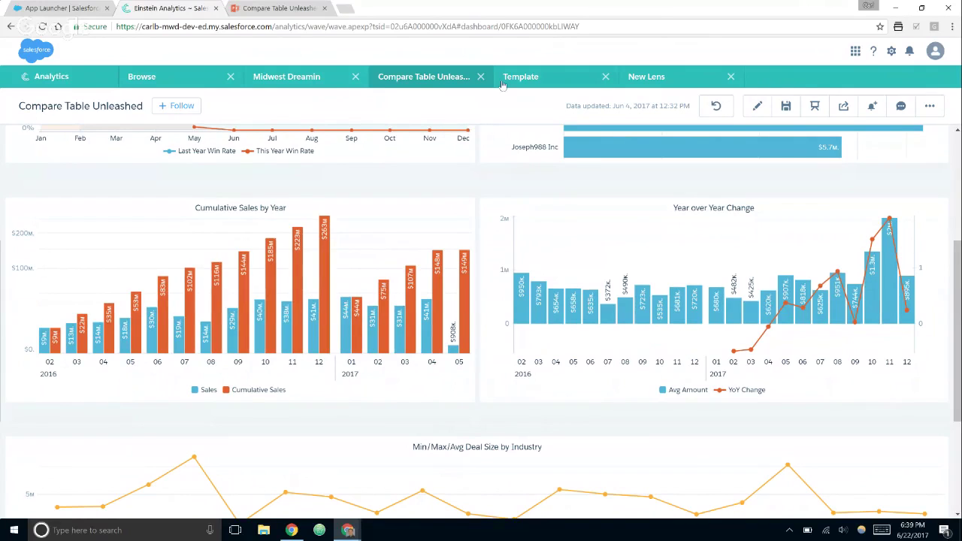
Group the new Opportunities lens by Account.Industry and add the Sum of Amount measure.
left_click(641, 78)
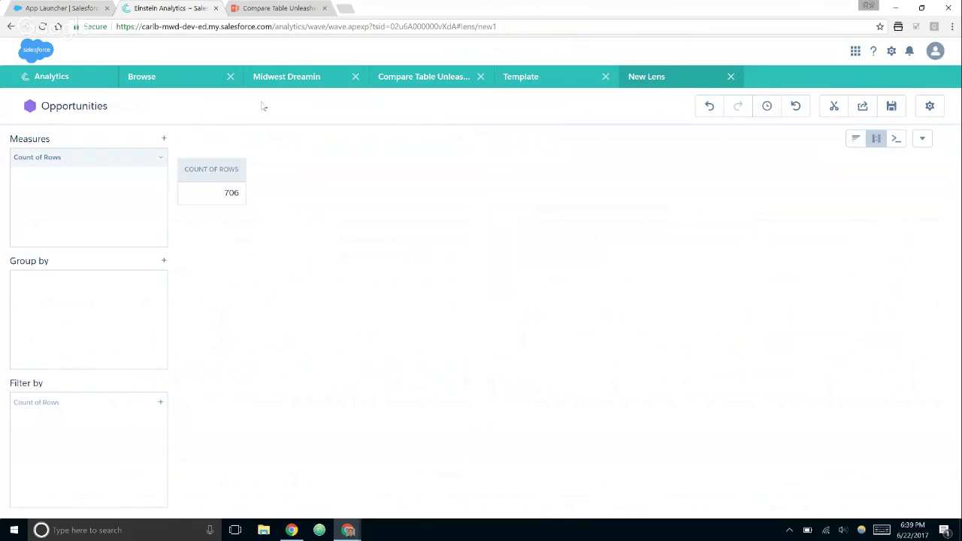
left_click(163, 262)
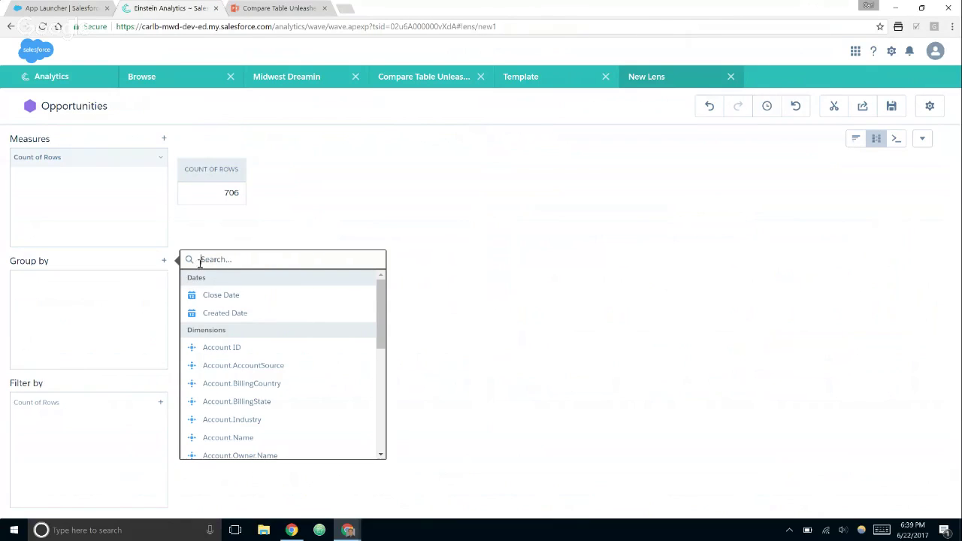
type("indu")
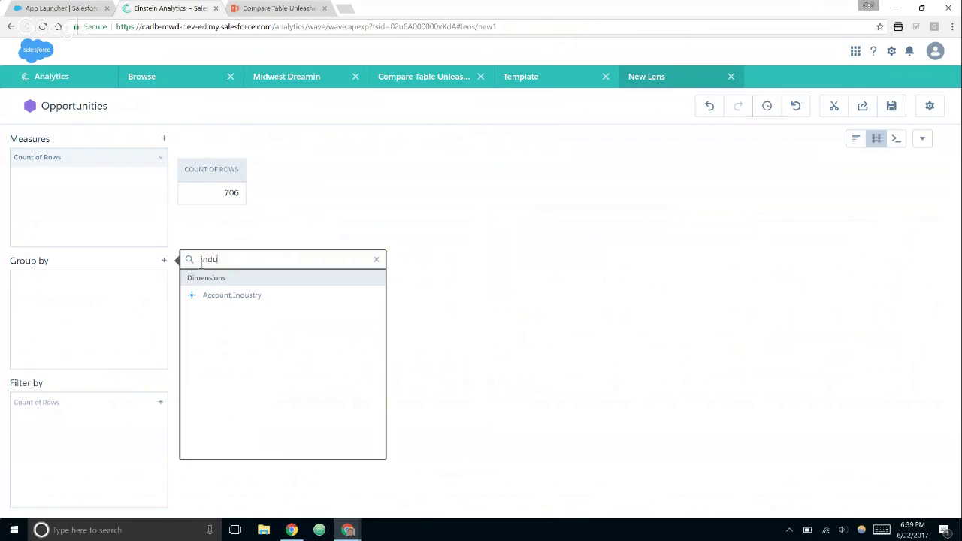
left_click(230, 295)
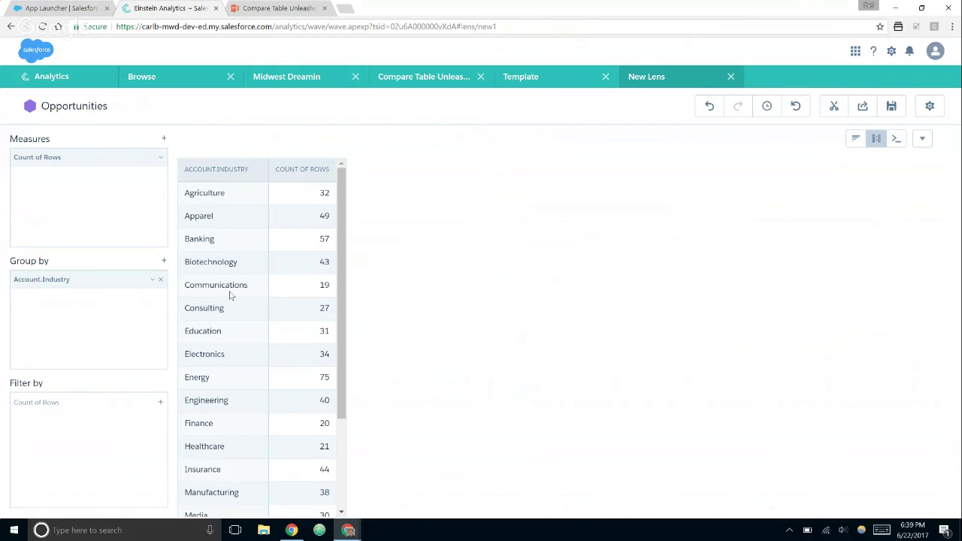
left_click(163, 140)
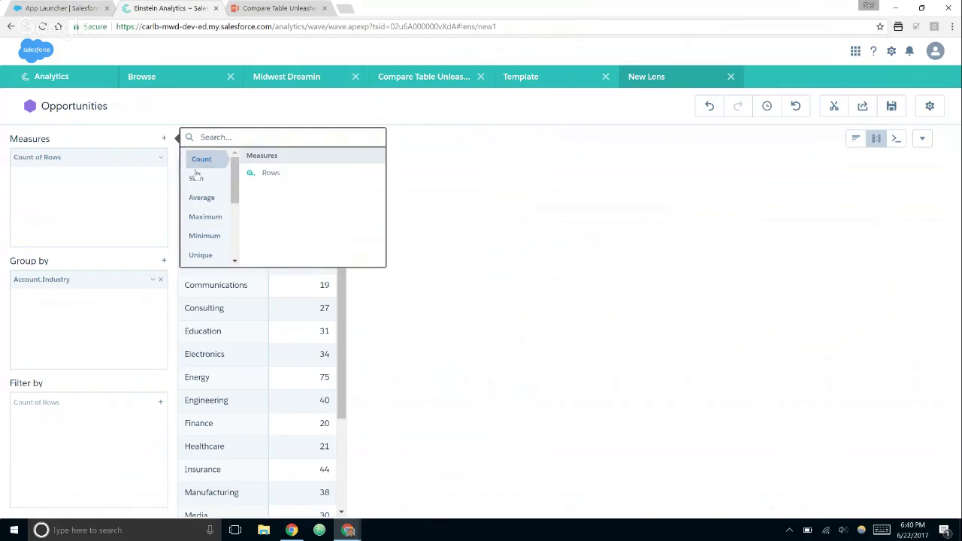
left_click(264, 174)
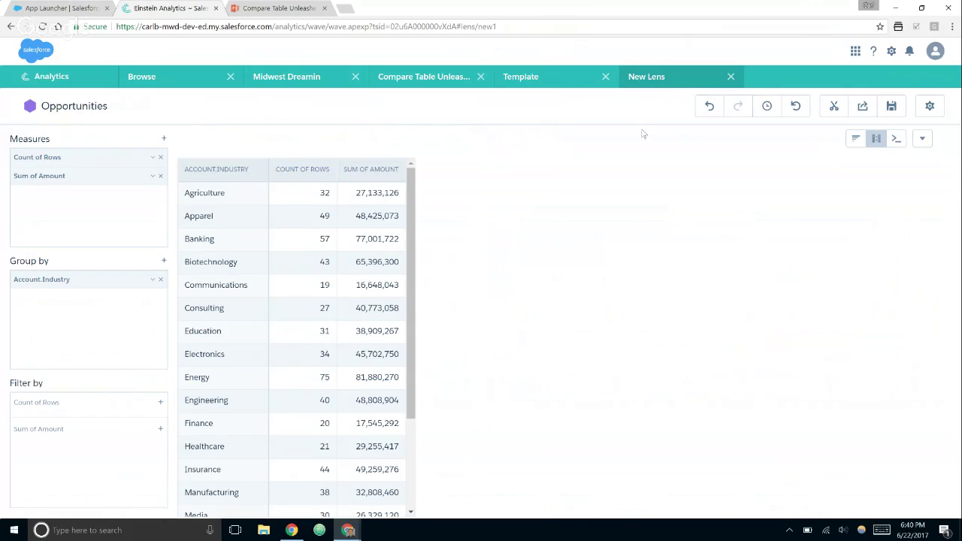
Try showing the Sum of Amount column as bars and undo the change.
left_click(152, 176)
left_click(213, 323)
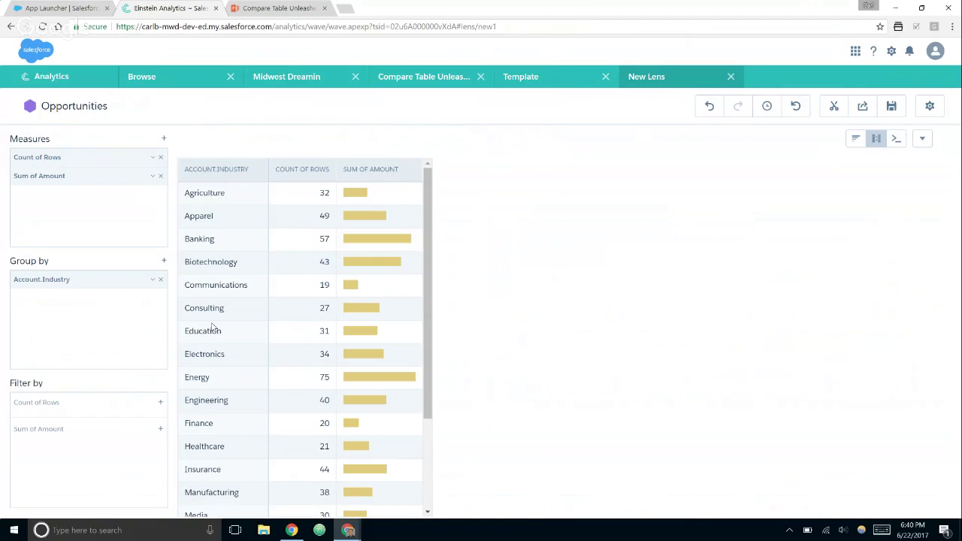
left_click(711, 107)
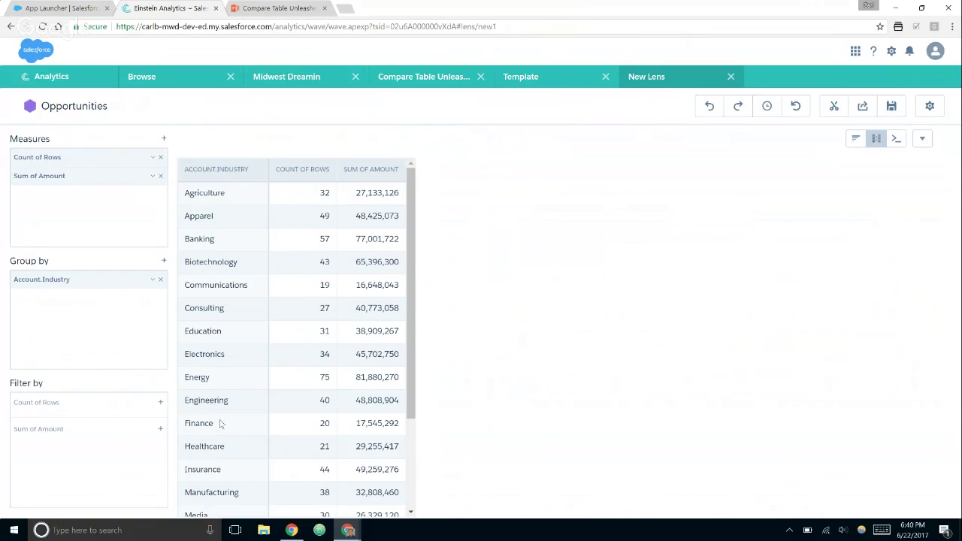
Filter only the Sum of Amount measure to records where Won equals true.
left_click(158, 429)
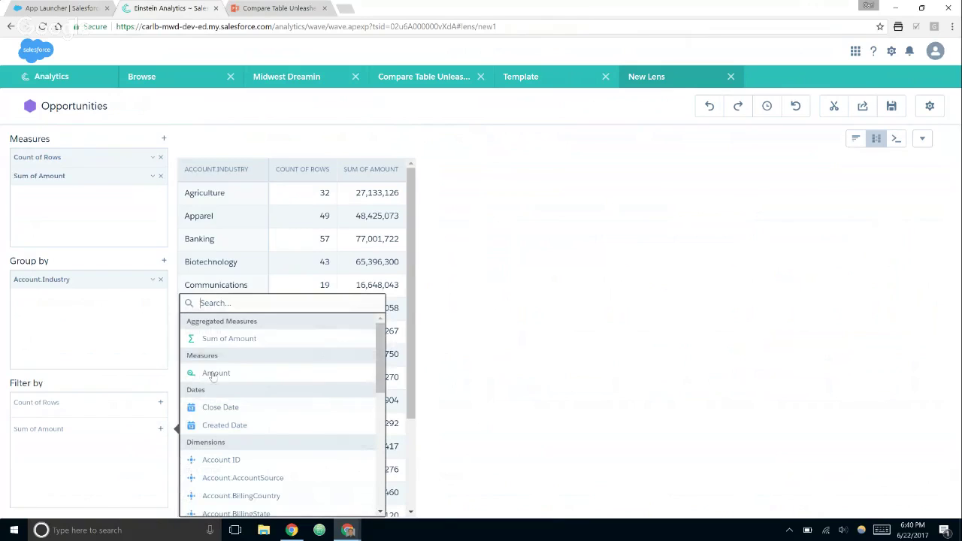
type("won")
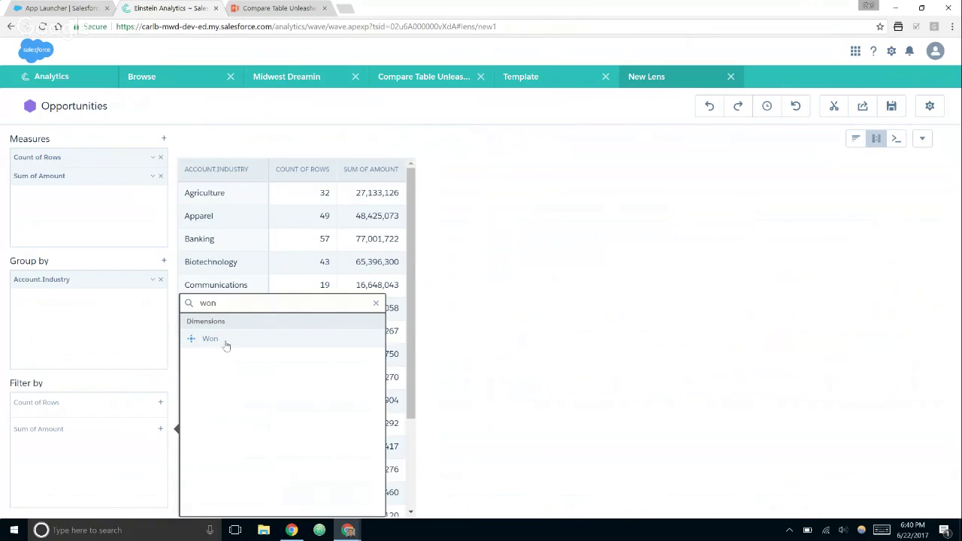
left_click(226, 345)
left_click(215, 409)
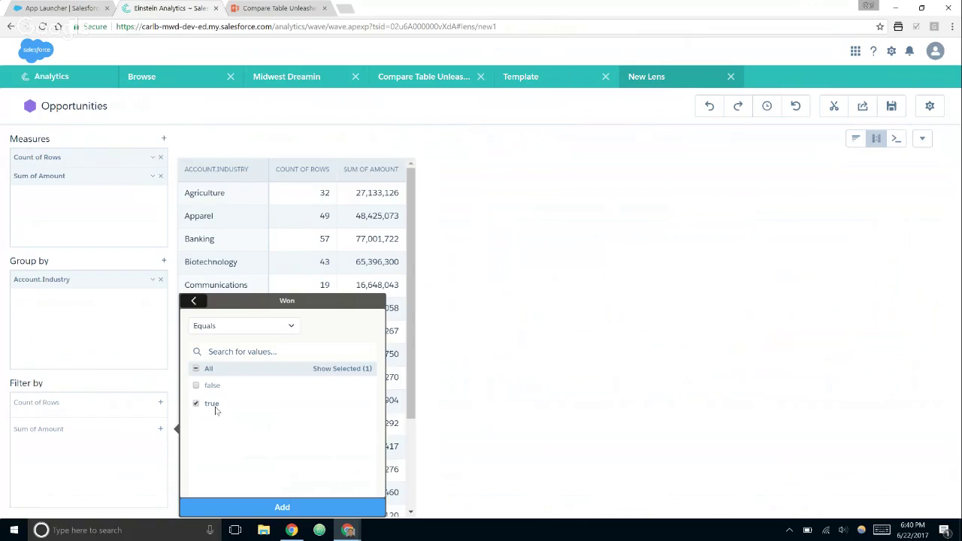
left_click(281, 508)
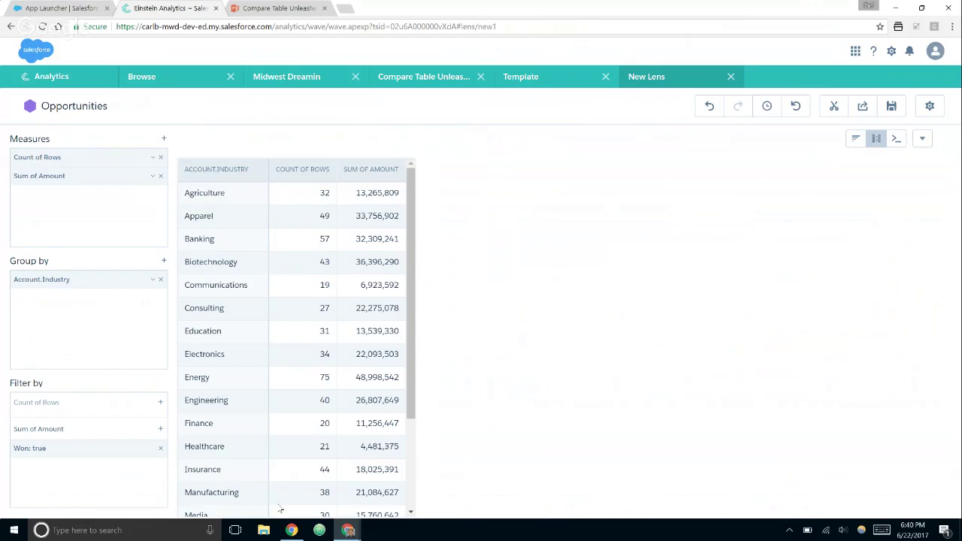
Show the summary row in the compare table.
left_click(922, 140)
left_click(912, 170)
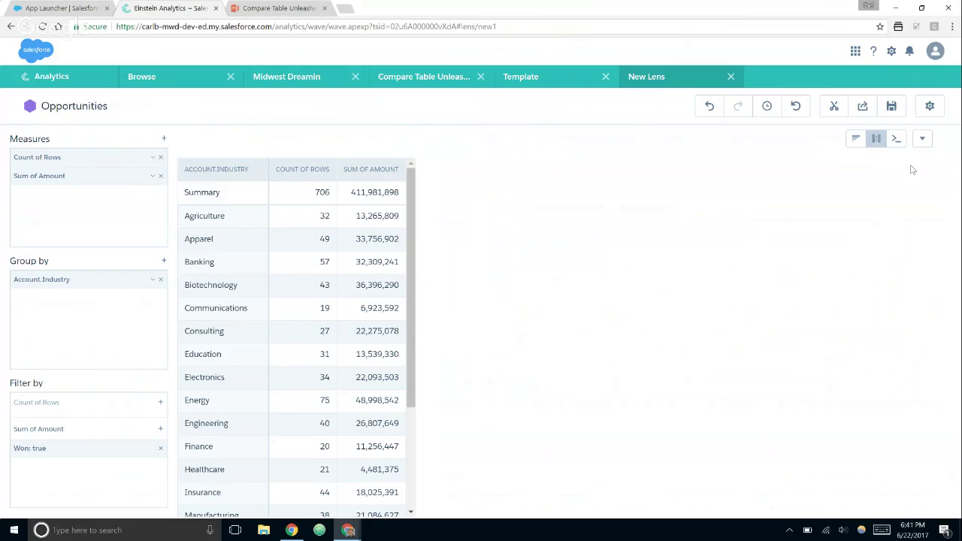
Try displaying the Opportunities lens as a column chart and as a table of raw record values.
left_click(856, 141)
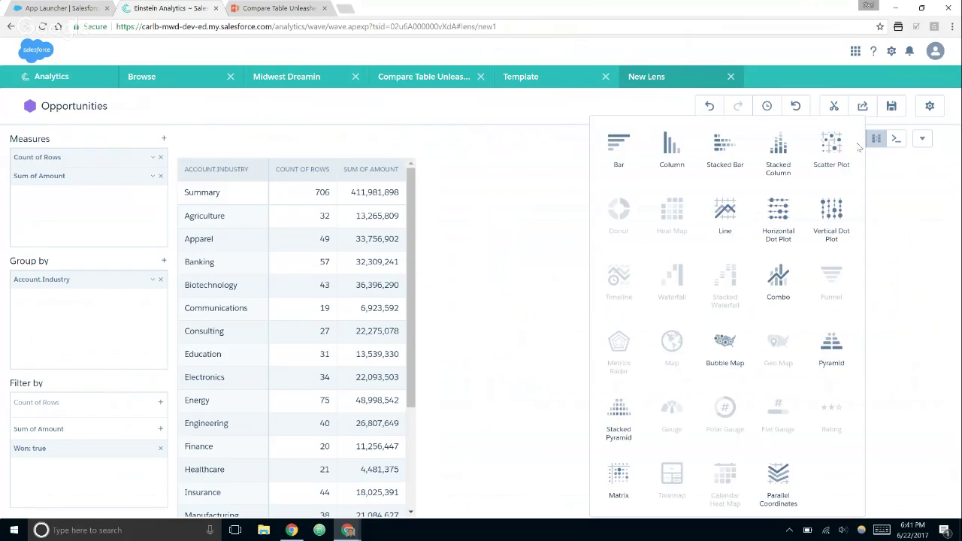
left_click(660, 159)
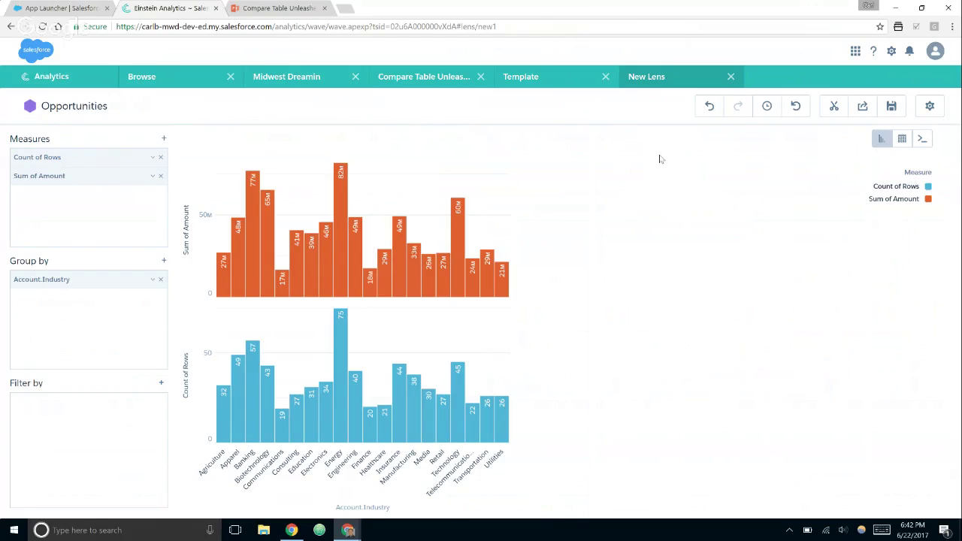
left_click(902, 138)
left_click(789, 192)
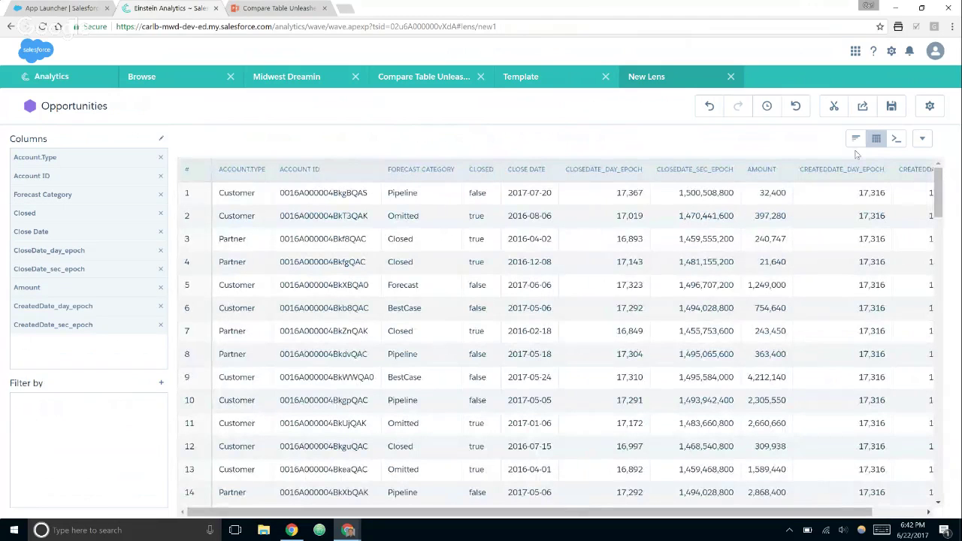
Switch the lens to a compare table and group it by Account.Industry.
left_click(876, 139)
left_click(819, 188)
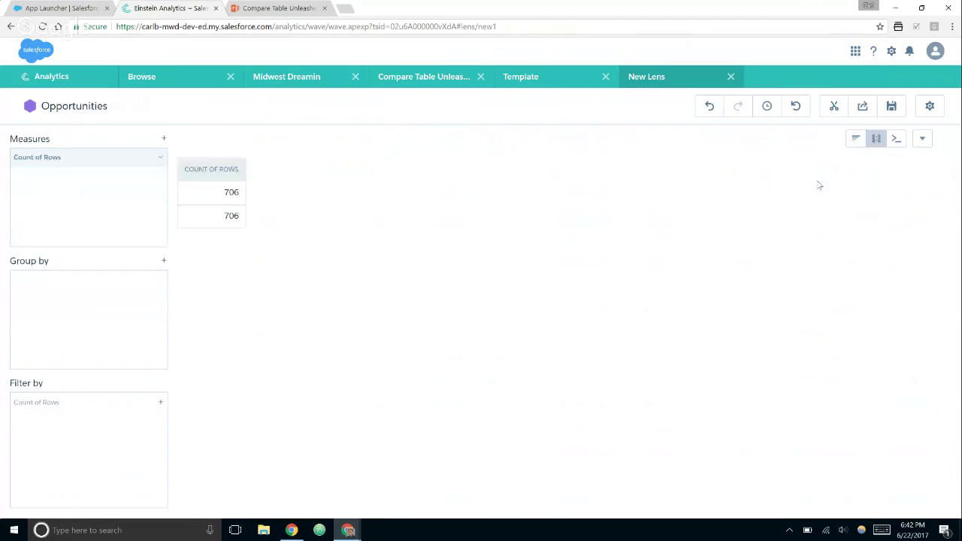
left_click(164, 262)
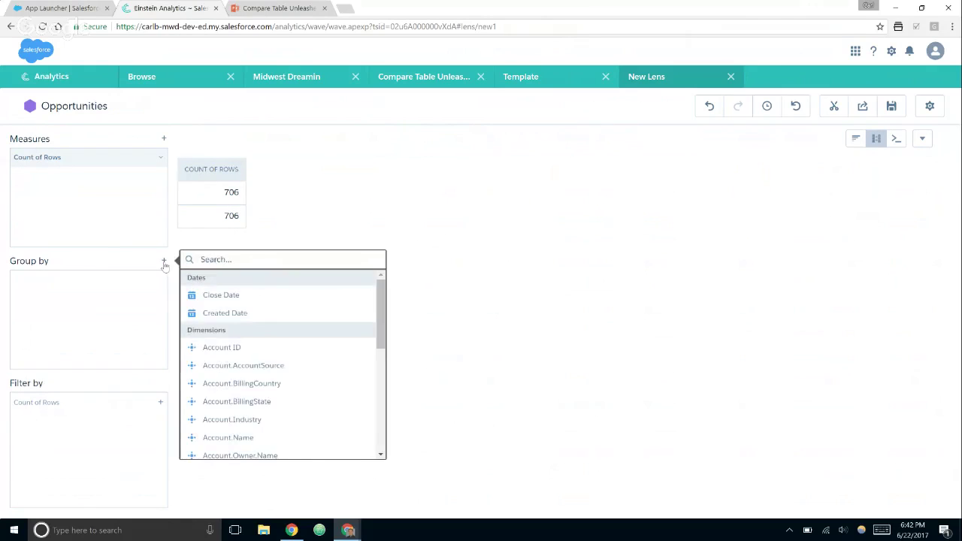
type("indust")
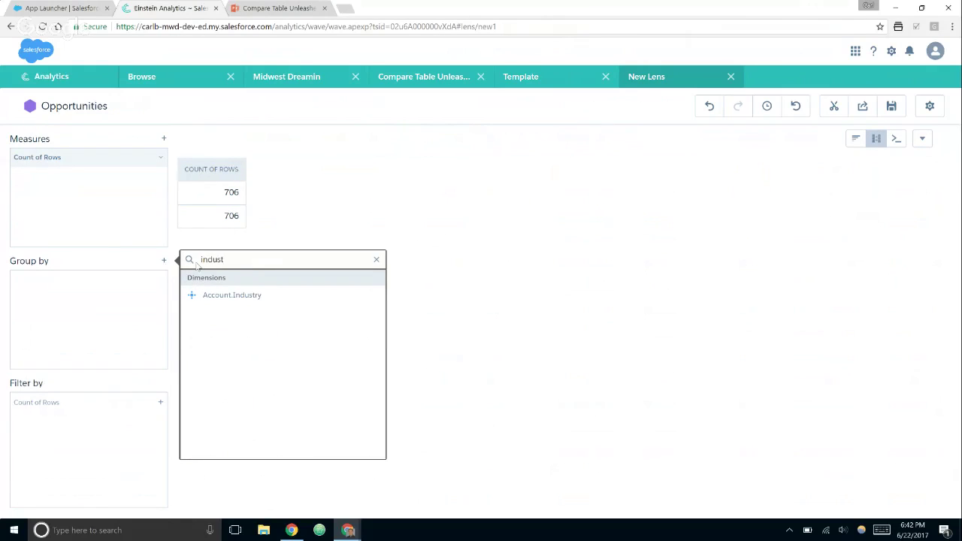
left_click(230, 296)
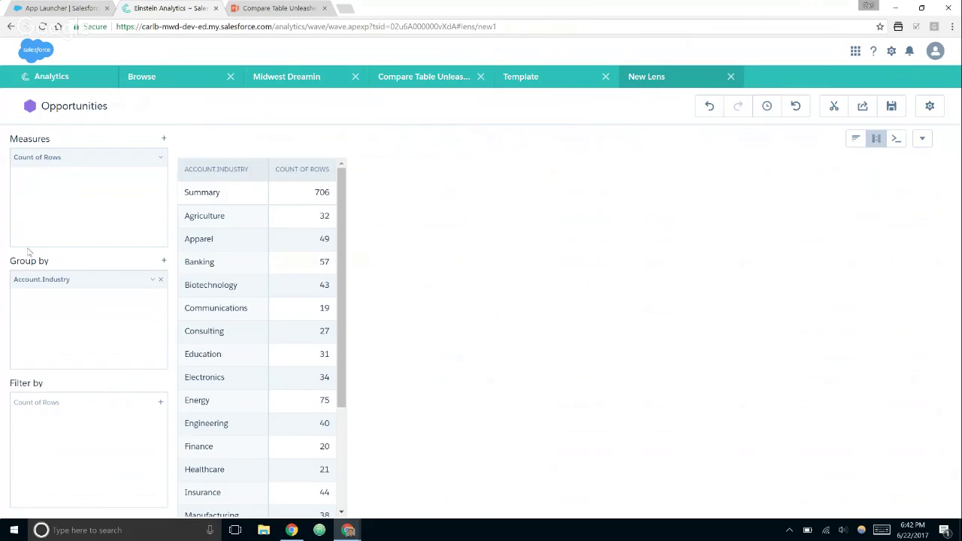
Add a second Count of Rows measure and filter it to records where Won equals true.
left_click(164, 140)
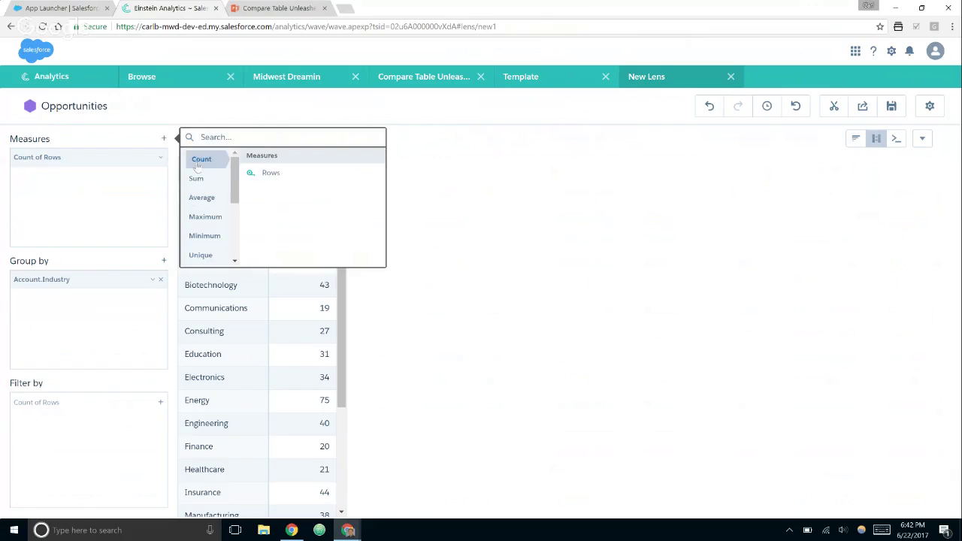
left_click(270, 174)
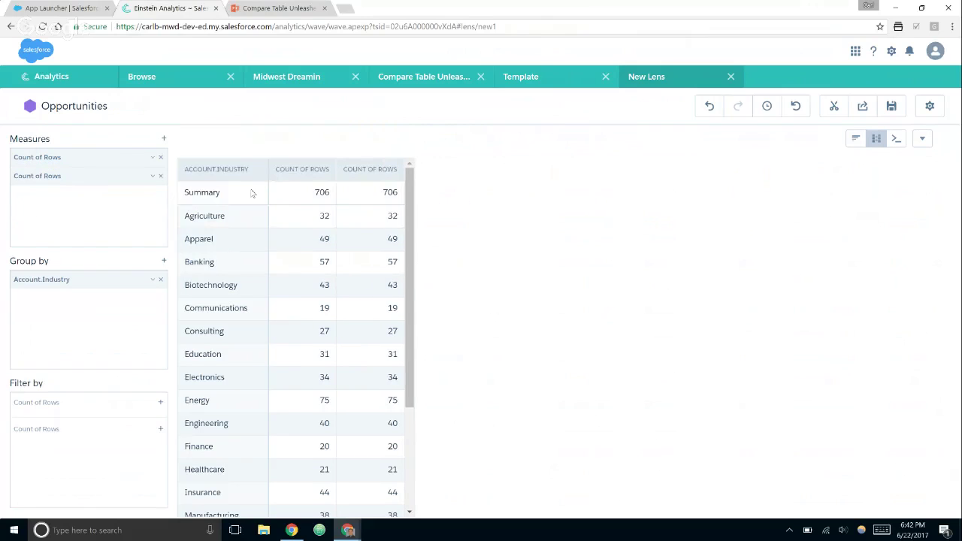
left_click(160, 430)
type("won")
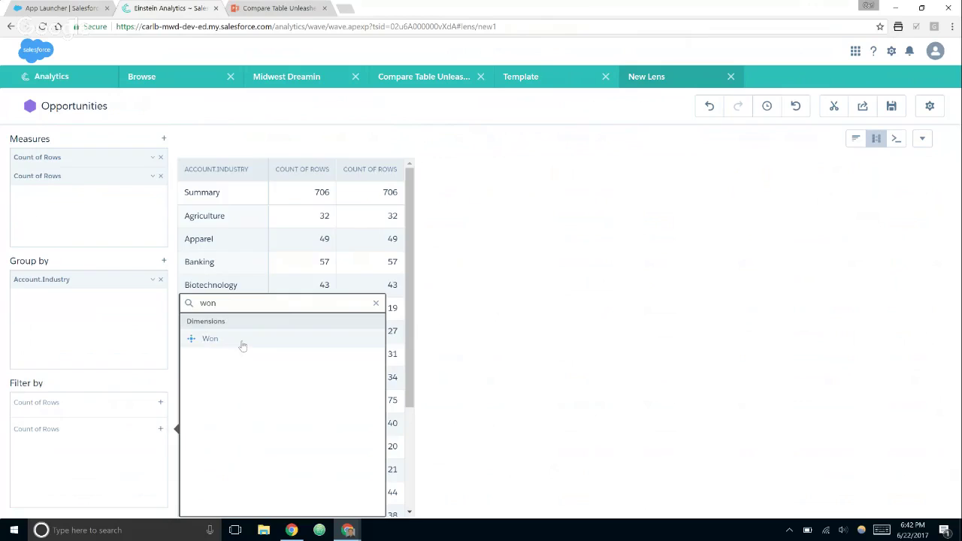
left_click(242, 344)
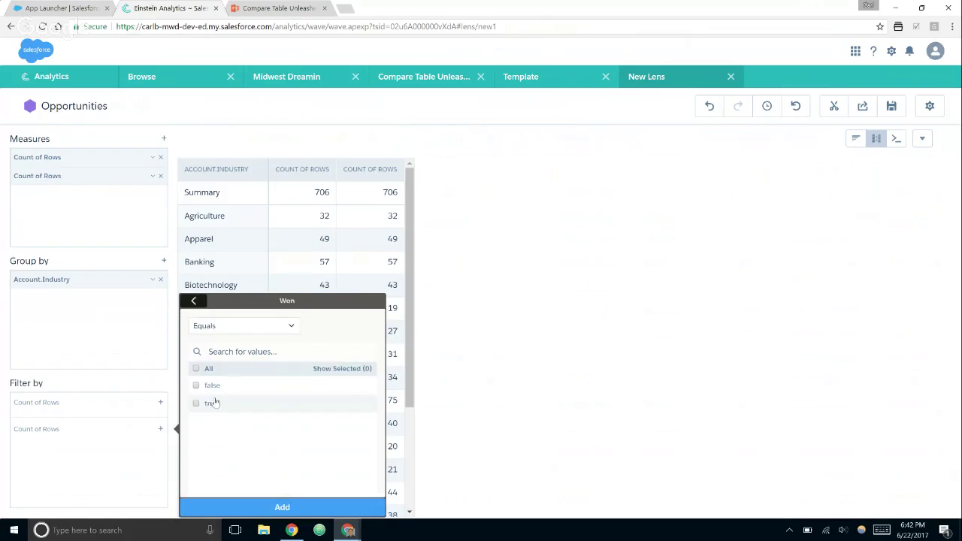
left_click(214, 402)
left_click(261, 507)
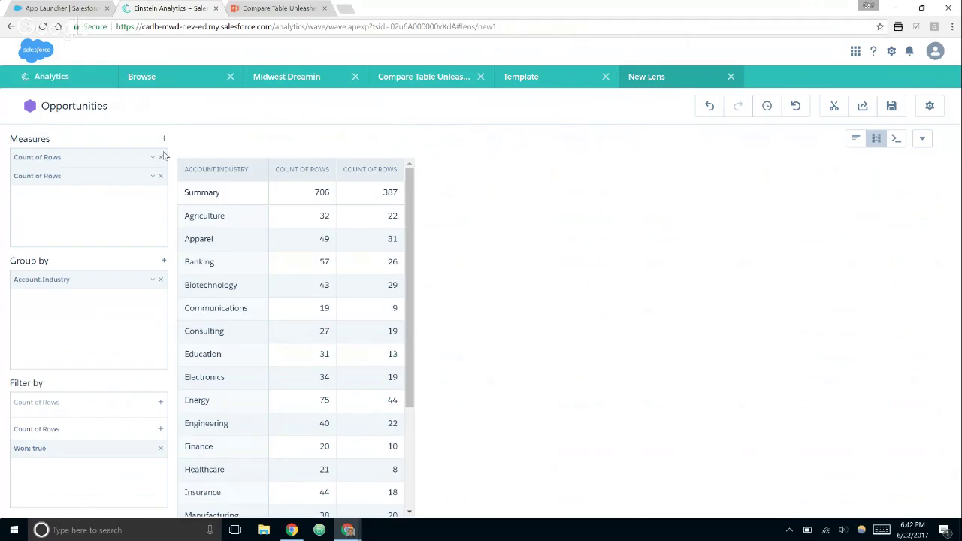
Add a third column based on the Count of Rows measure filtered to won records.
left_click(152, 176)
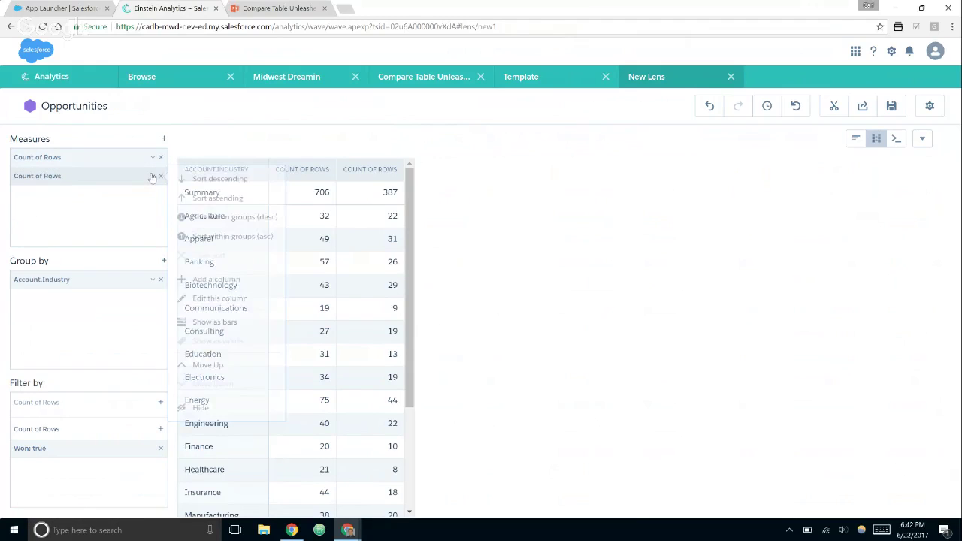
left_click_drag(219, 298, 221, 287)
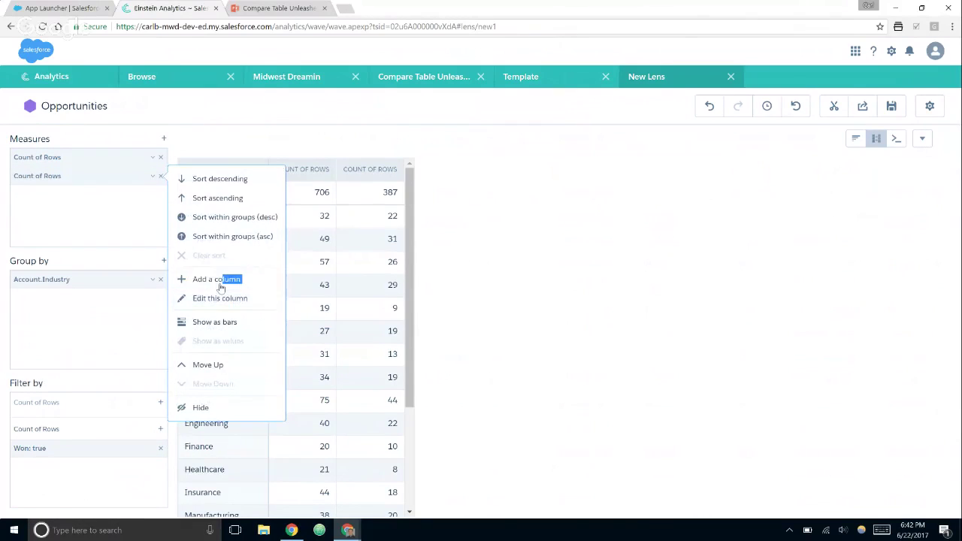
left_click(221, 288)
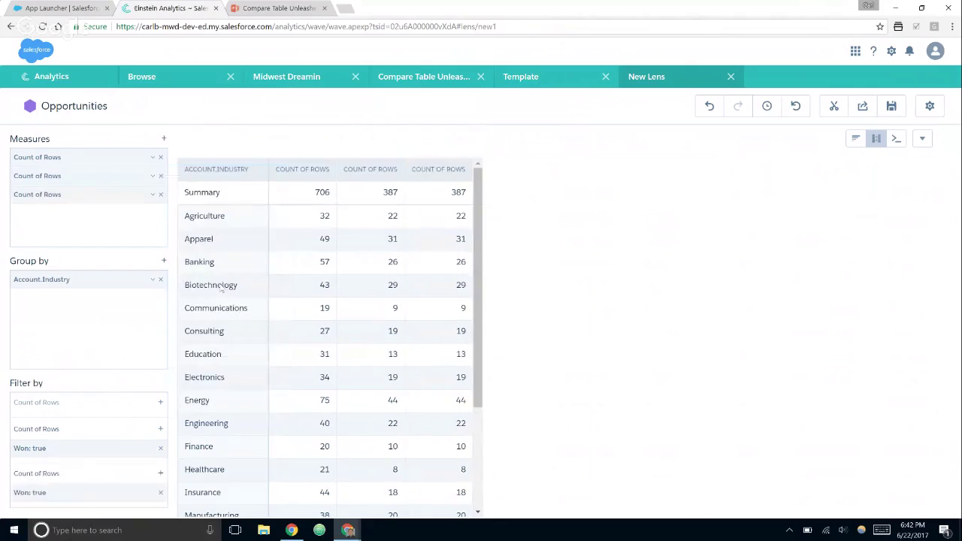
Open the third Count of Rows column for editing and enter the formula B/A.
left_click(152, 195)
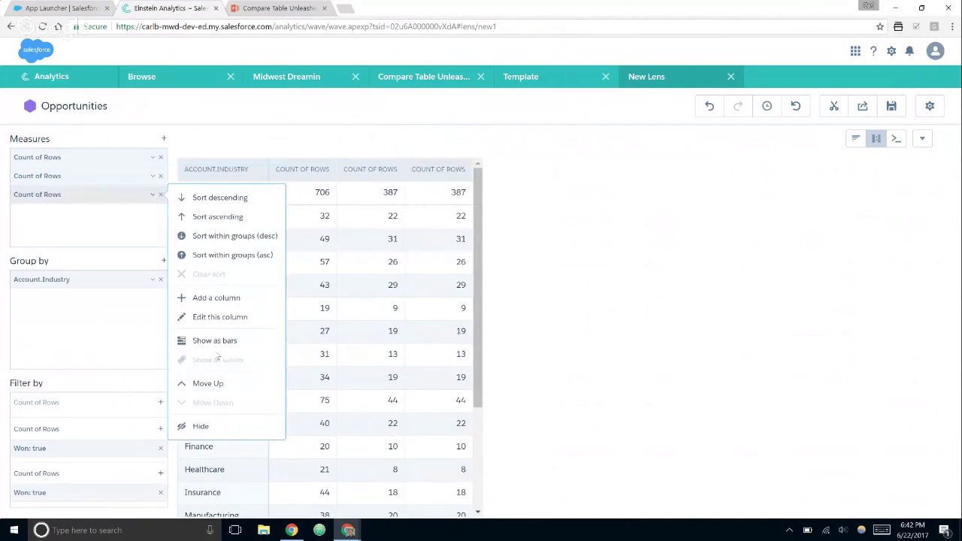
left_click(228, 317)
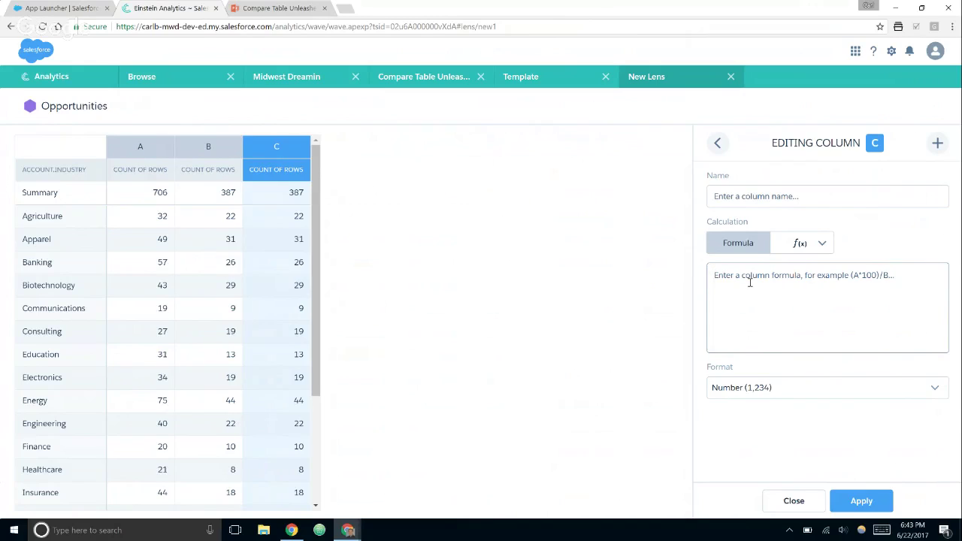
type("B")
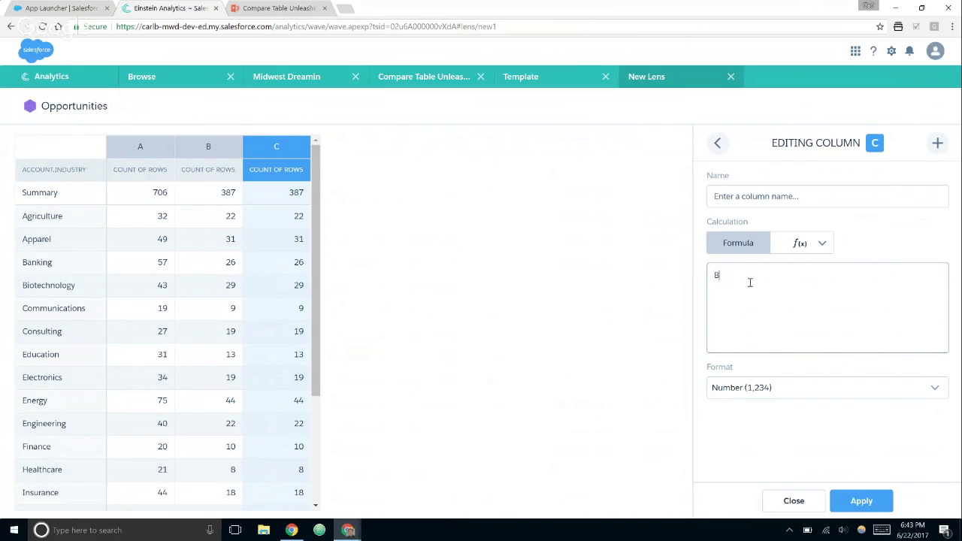
type("/C")
key("BackSpace")
type("A")
Name the formula column Win Rate, format it as Percentage (12.34%), and apply the changes.
left_click(753, 200)
type("Won")
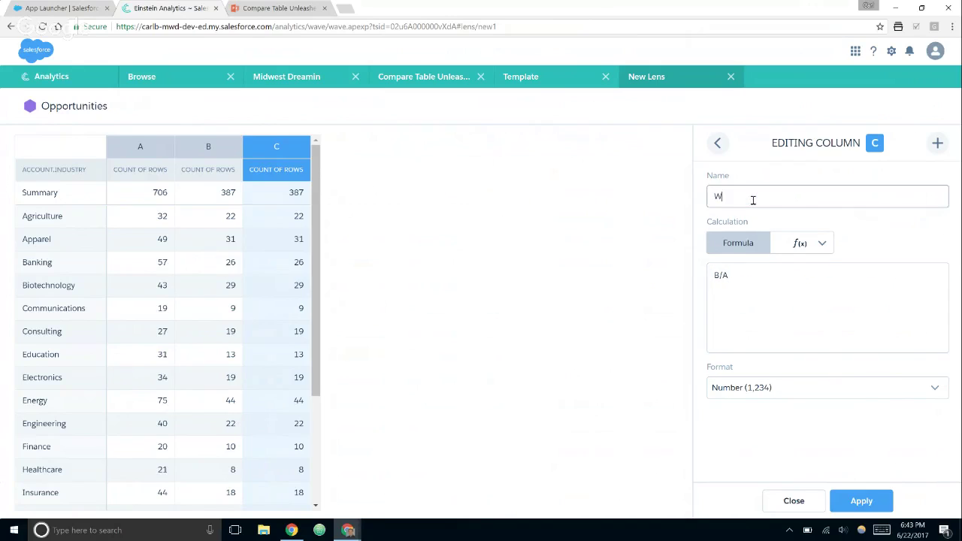
key("BackSpace")
key("BackSpace")
type("in Rate")
left_click(774, 382)
left_click(763, 466)
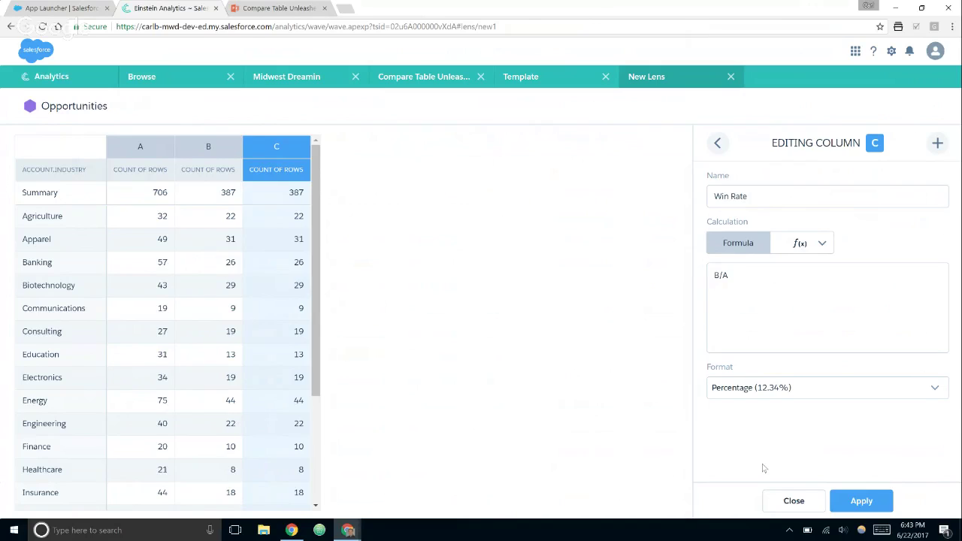
left_click(843, 504)
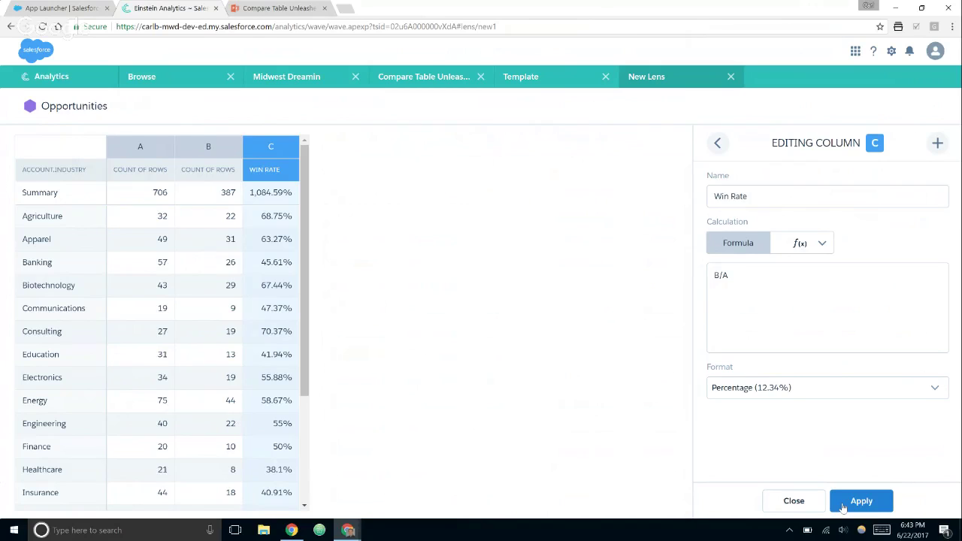
left_click(810, 502)
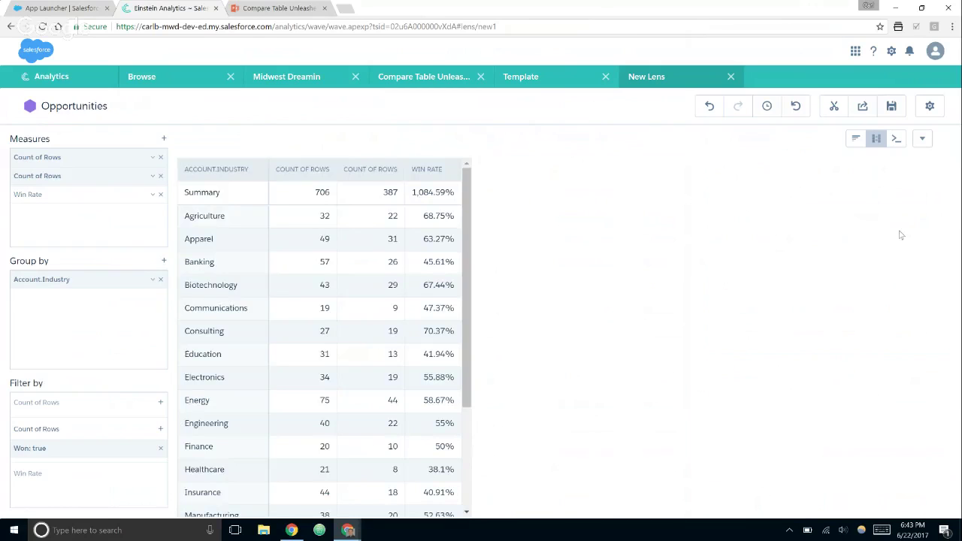
Hide the table's summary row and display the lens as a column chart.
left_click(908, 166)
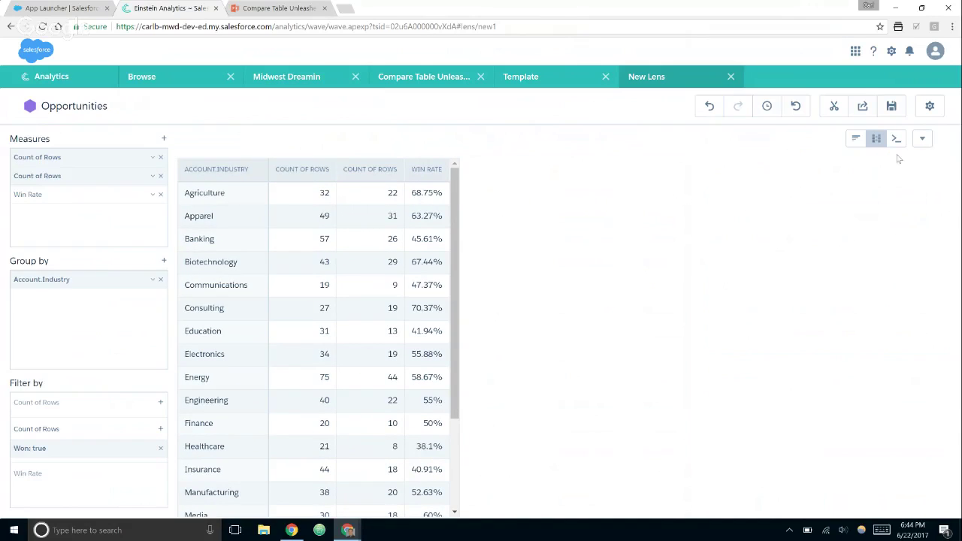
left_click(856, 139)
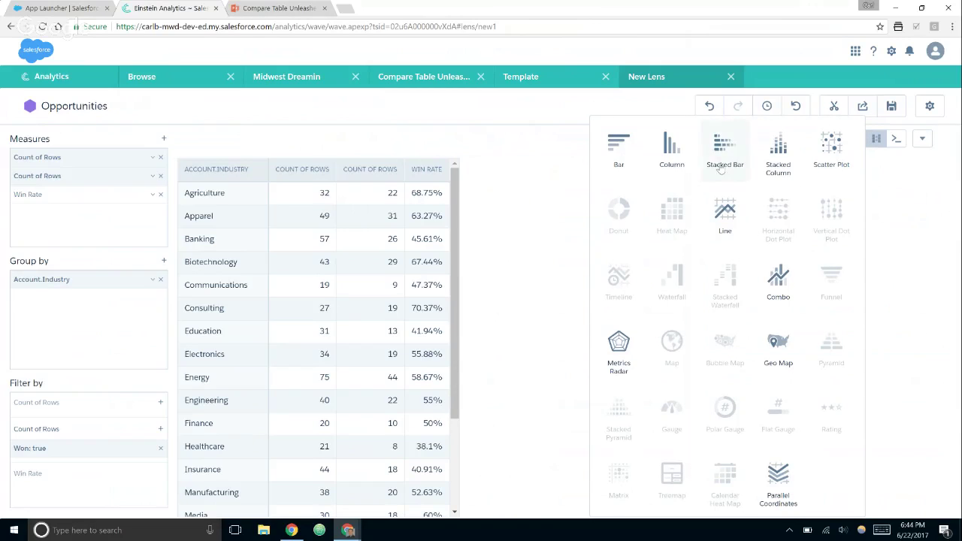
left_click(671, 150)
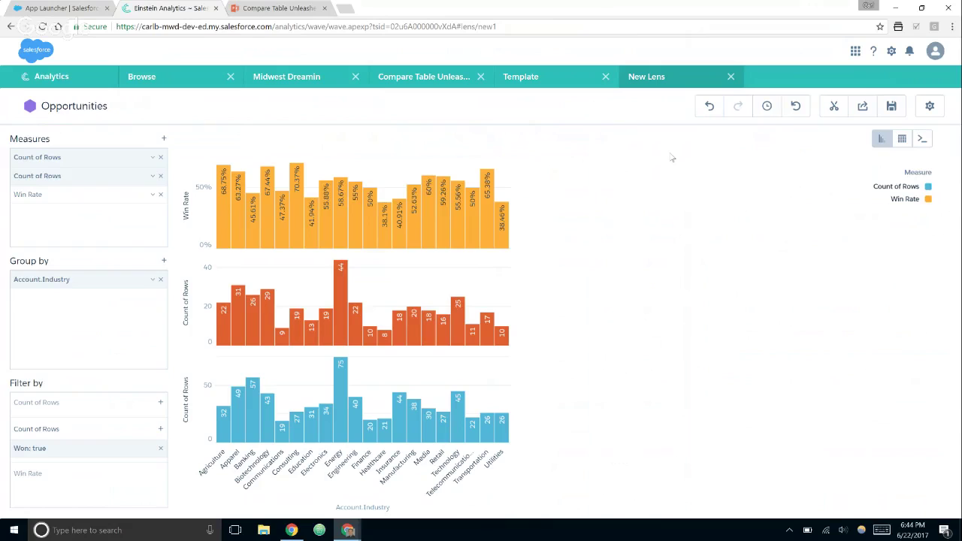
Hide both Count of Rows measures, leaving only Win Rate in the chart.
left_click(151, 177)
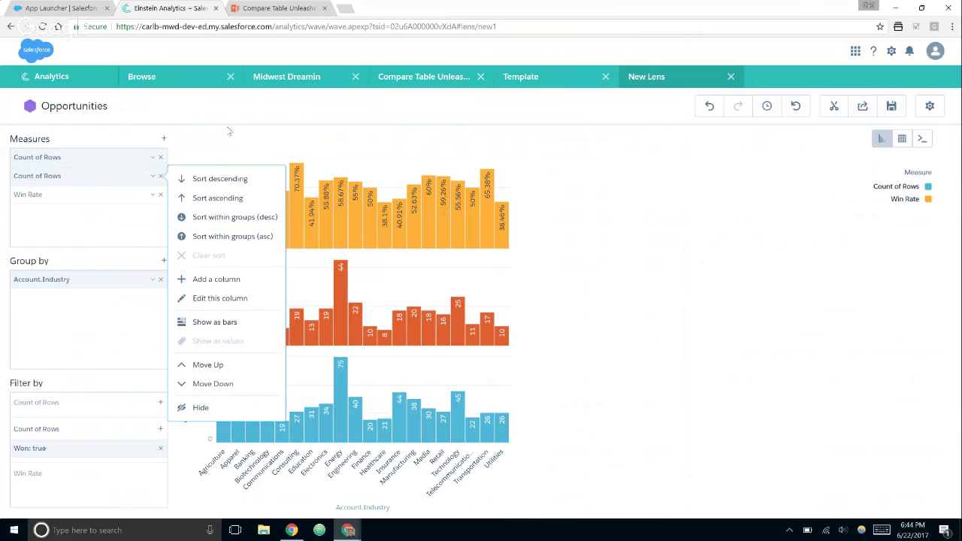
left_click(200, 407)
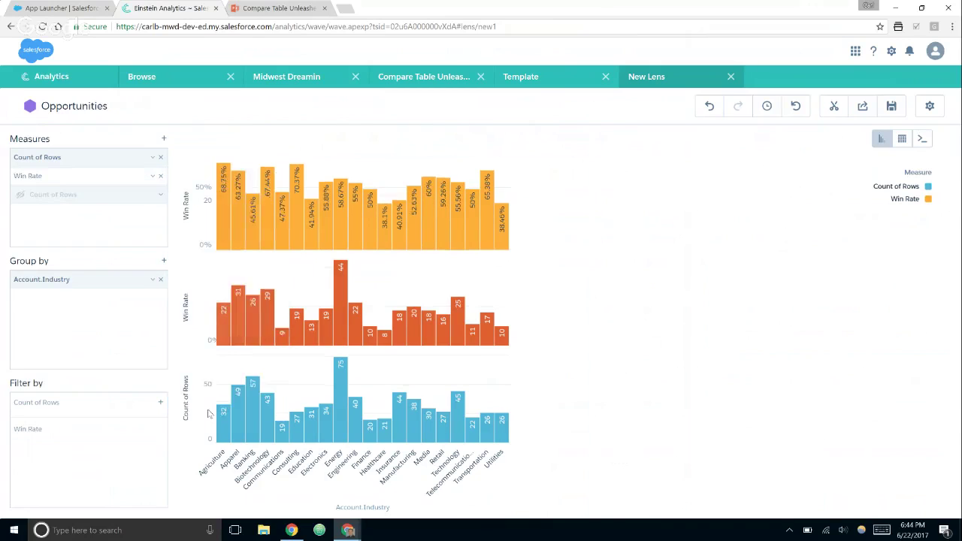
left_click(152, 158)
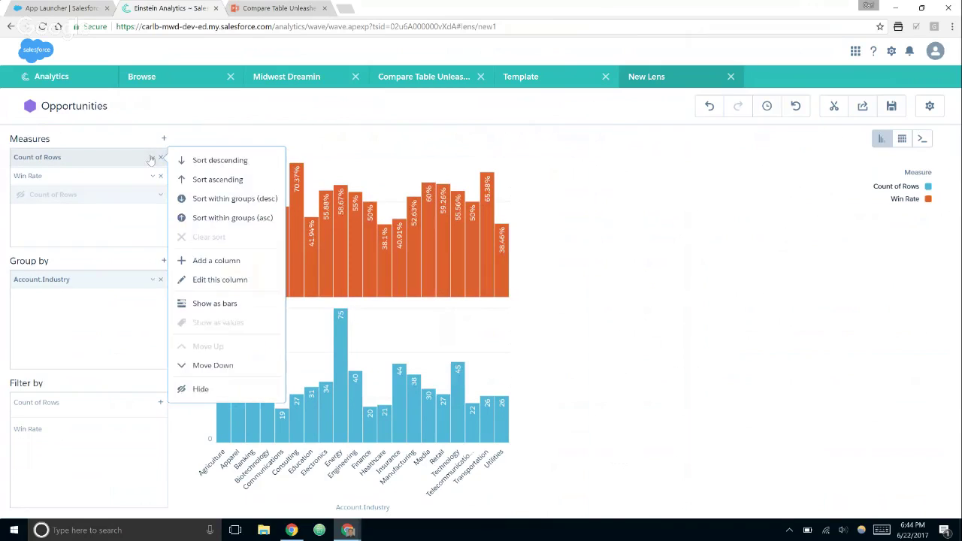
left_click(201, 389)
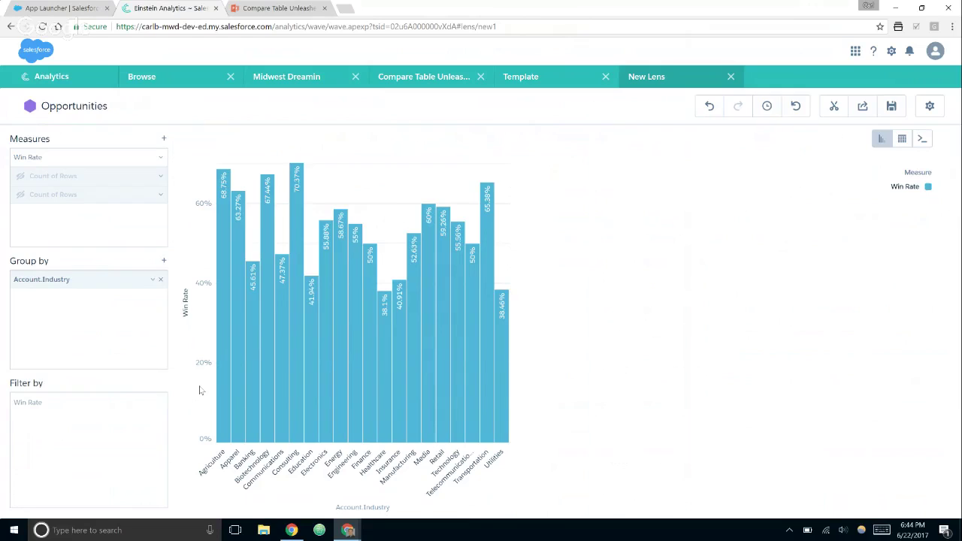
Try displaying Win Rate by industry as a horizontal dot plot, and undo the chart change.
left_click(878, 142)
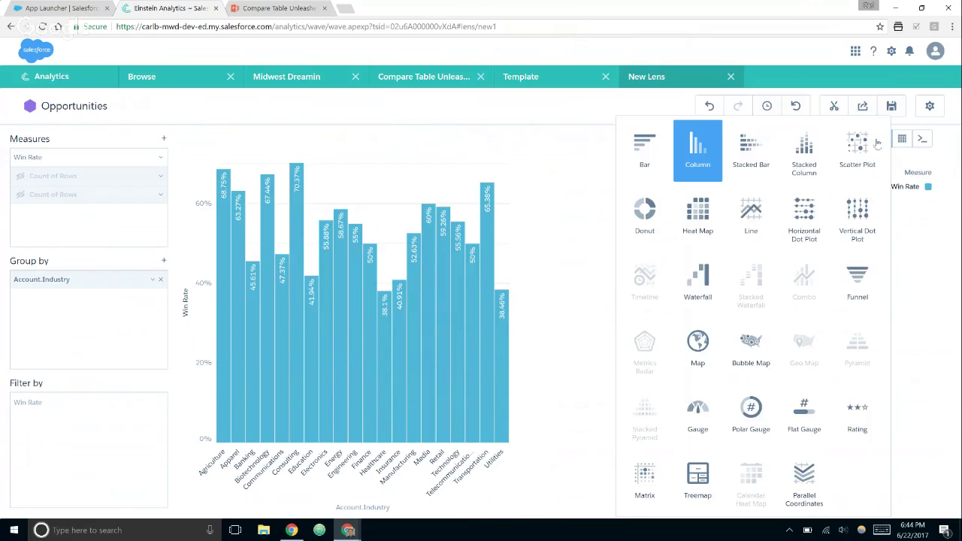
left_click(798, 230)
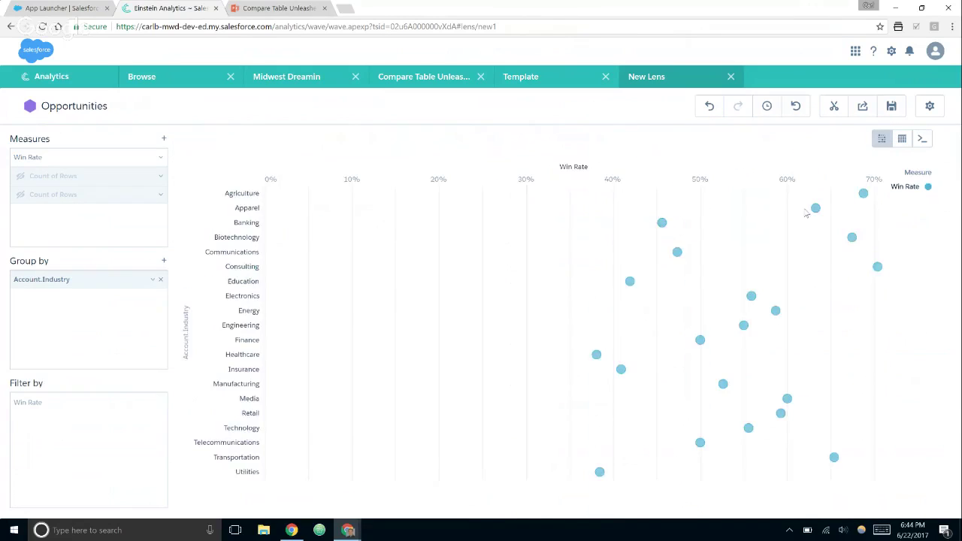
left_click(709, 107)
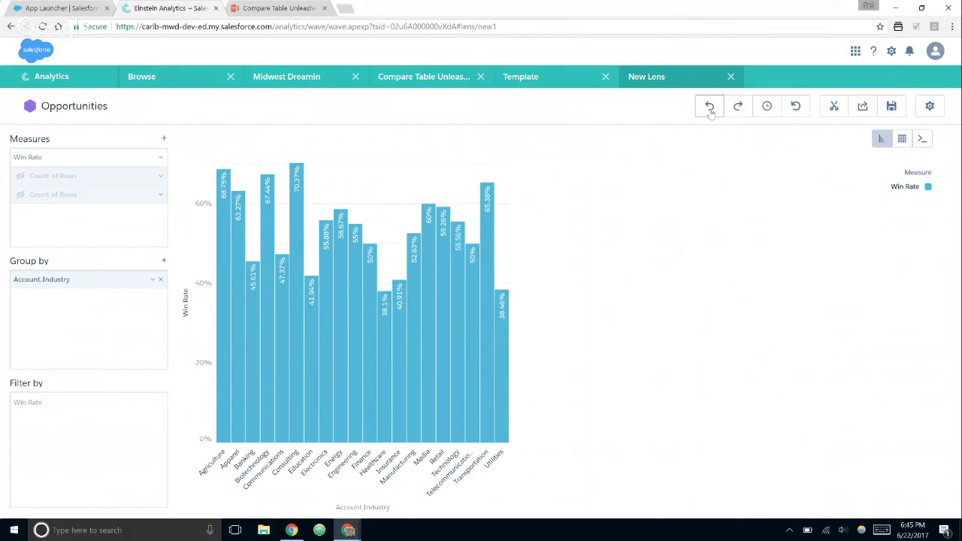
Switch the lens back to a compare table and show the hidden unfiltered Count of Rows measure.
mouse_move(901, 138)
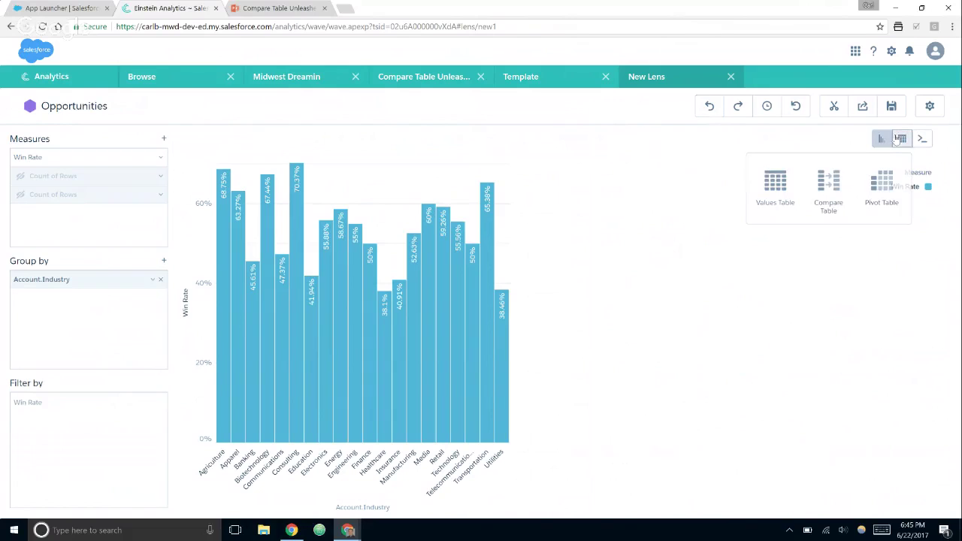
left_click(841, 199)
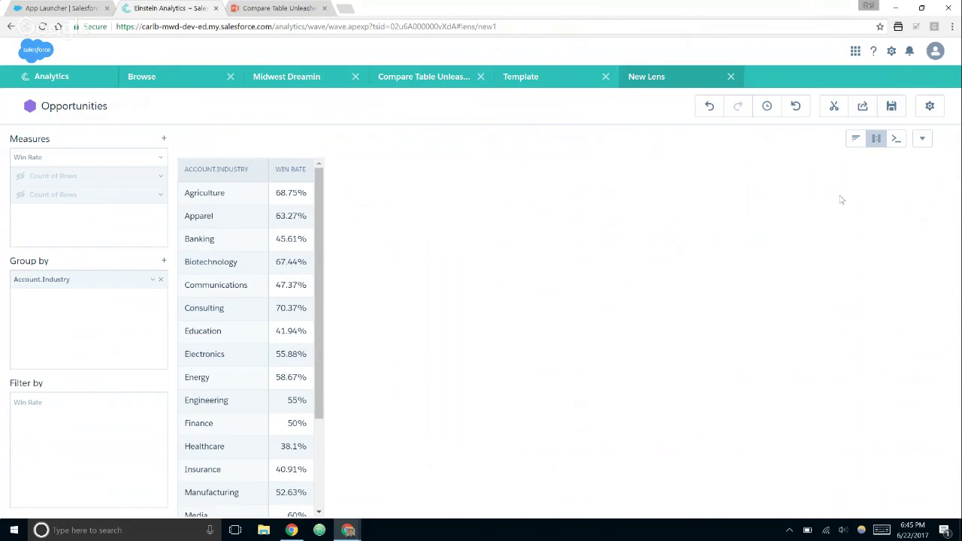
left_click(160, 158)
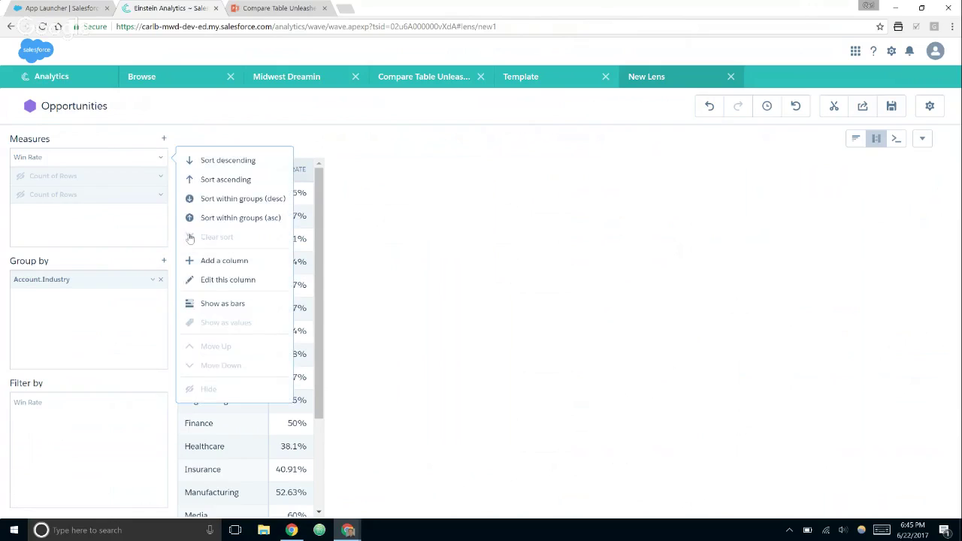
left_click(211, 286)
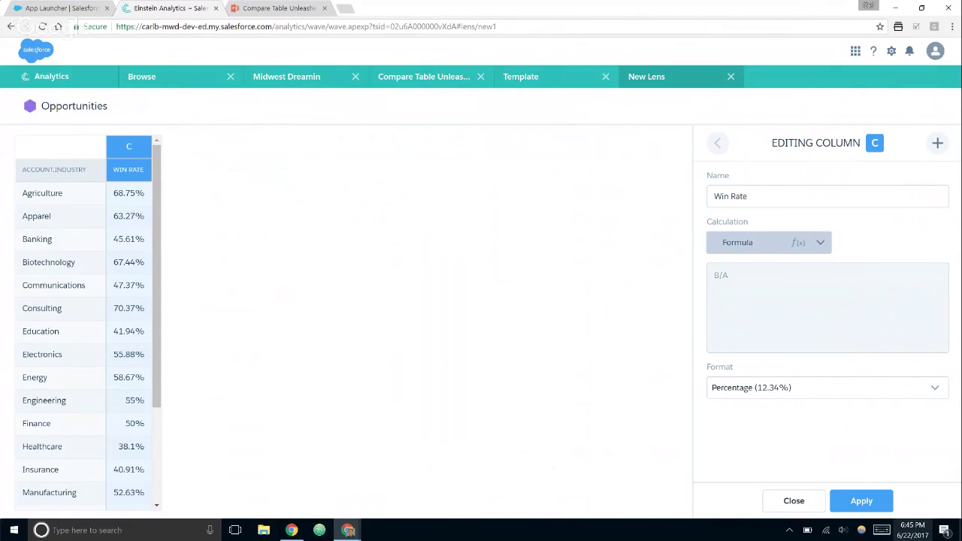
left_click(795, 501)
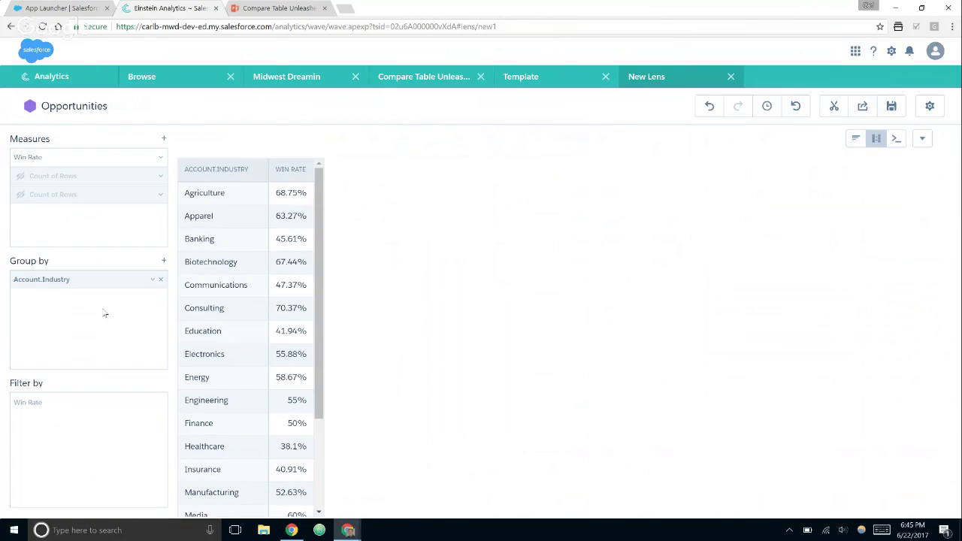
left_click(161, 179)
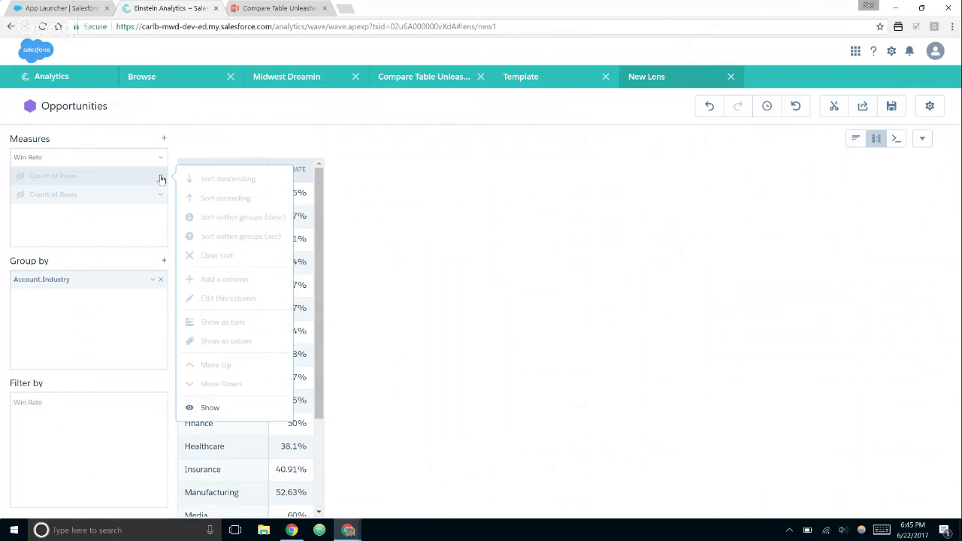
left_click(206, 410)
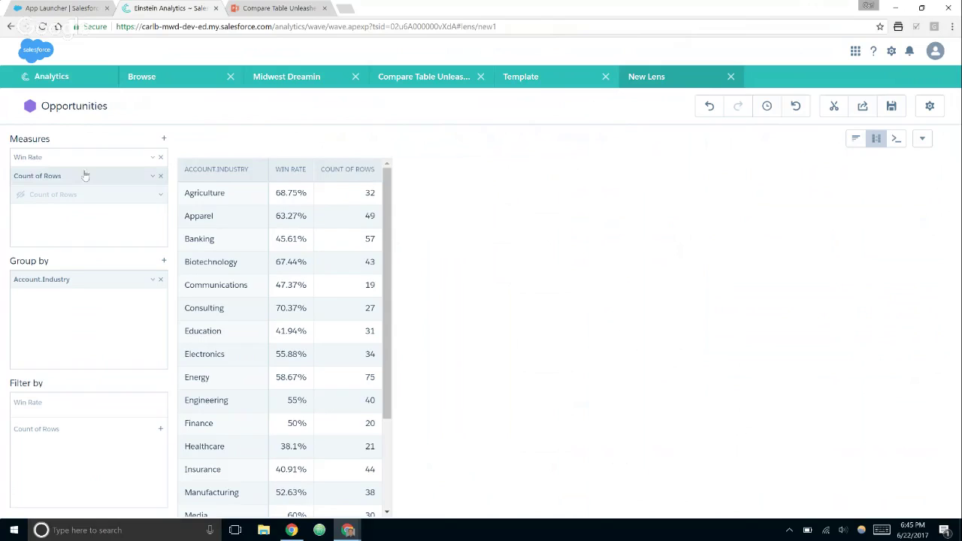
Change the Win Rate column's formula to round(B/A, 1) and apply it.
left_click(152, 156)
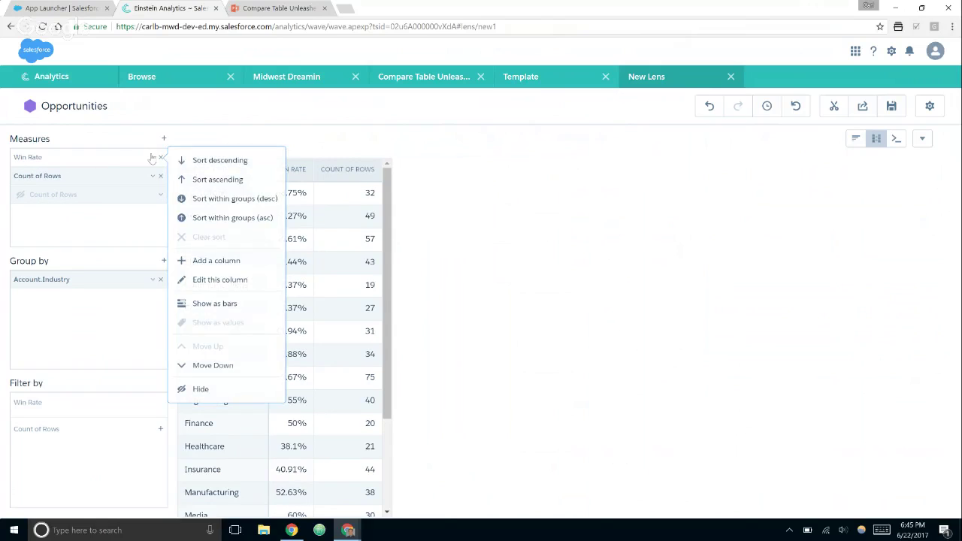
left_click(222, 282)
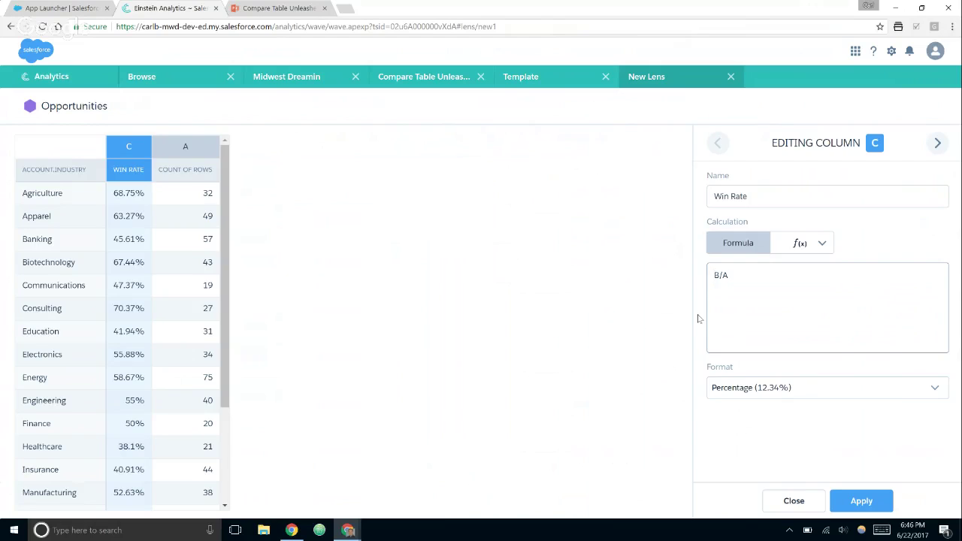
type("round(")
key("Right")
key("Right")
key("Right")
type(", 1)")
left_click(863, 504)
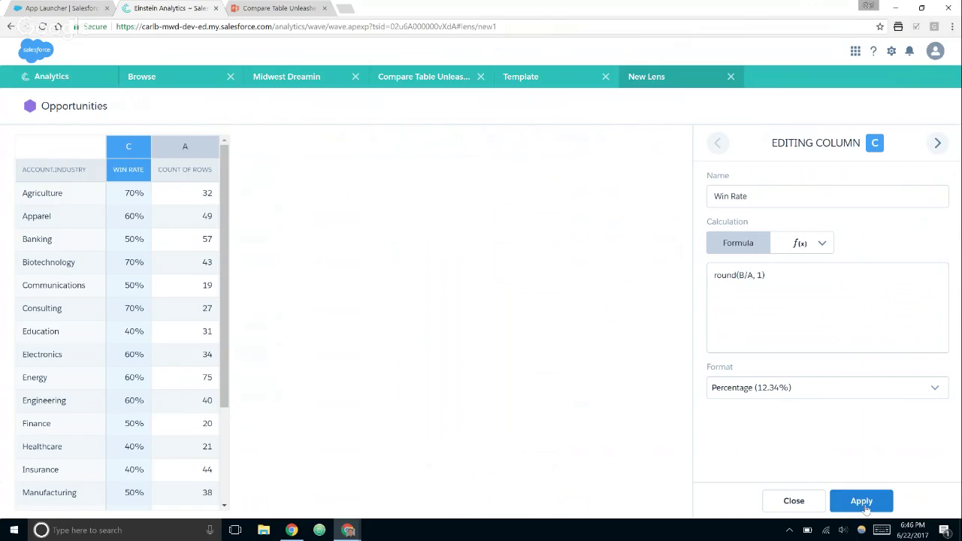
Set the Win Rate column's format to Number (1,234) and apply it.
left_click(848, 388)
left_click(820, 409)
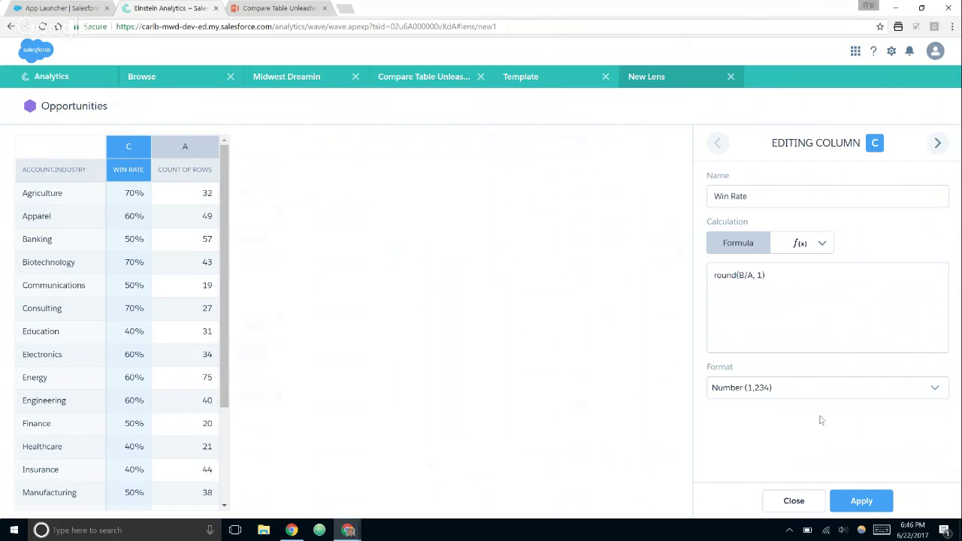
left_click(858, 509)
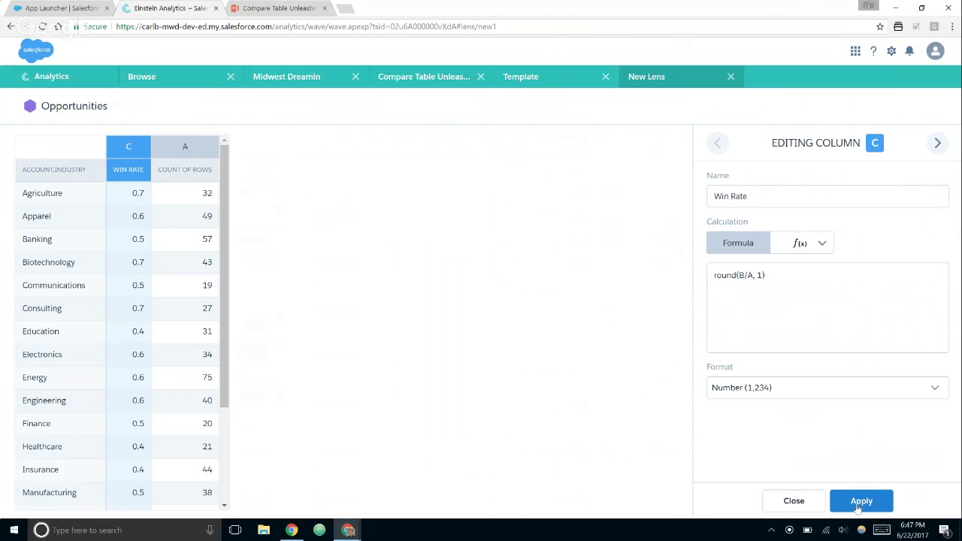
Change the Win Rate formula to round(B/A, 3), set its format to Percentage (12.34%), and apply both.
left_click(760, 276)
key("BackSpace")
type("3")
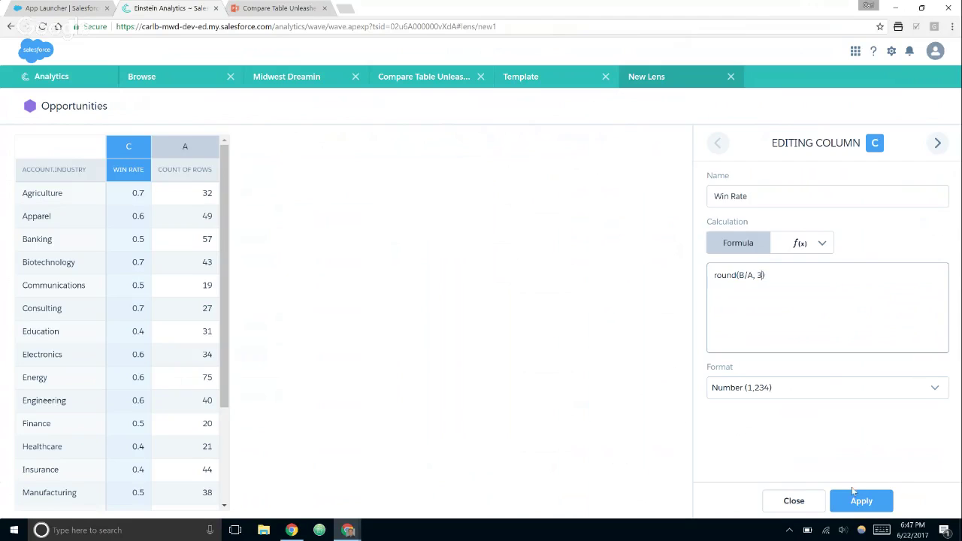
left_click(827, 389)
left_click(794, 462)
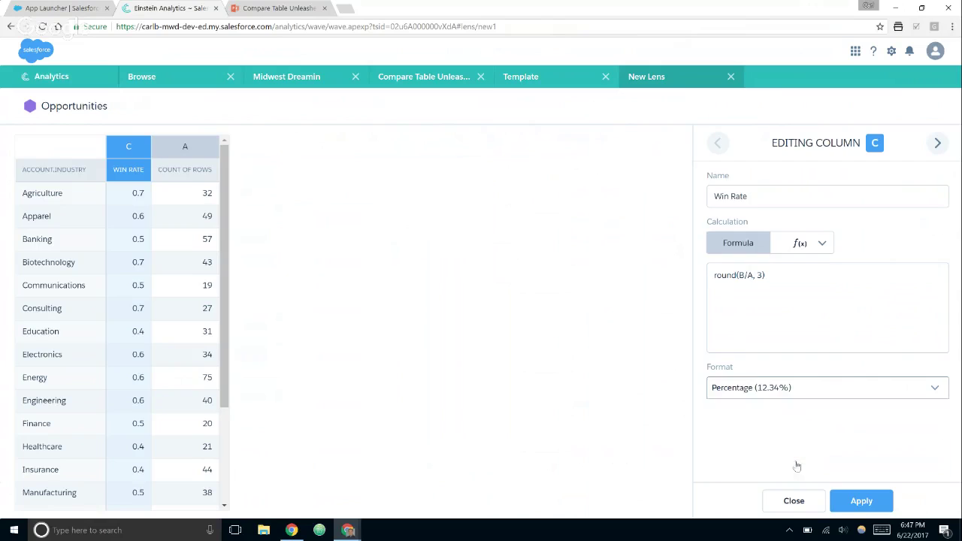
left_click(854, 503)
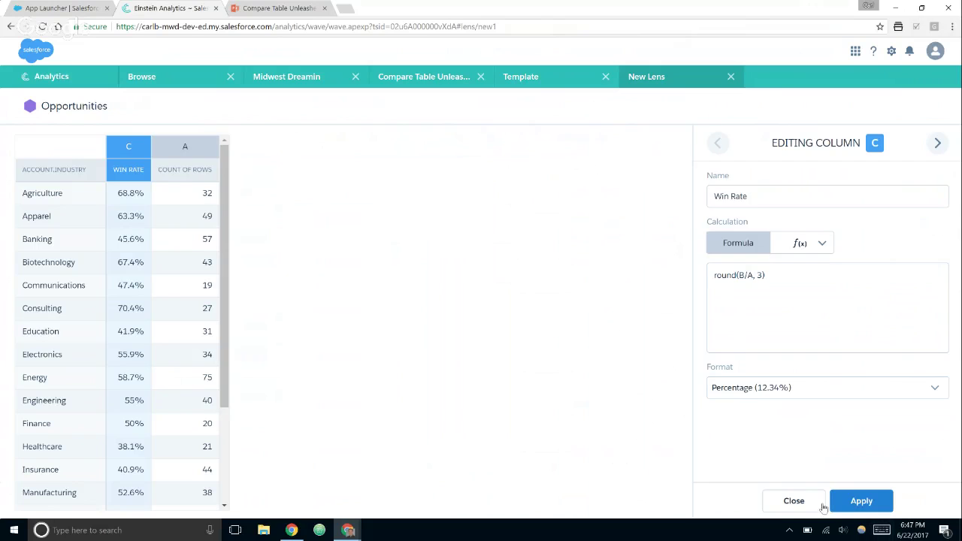
left_click(816, 502)
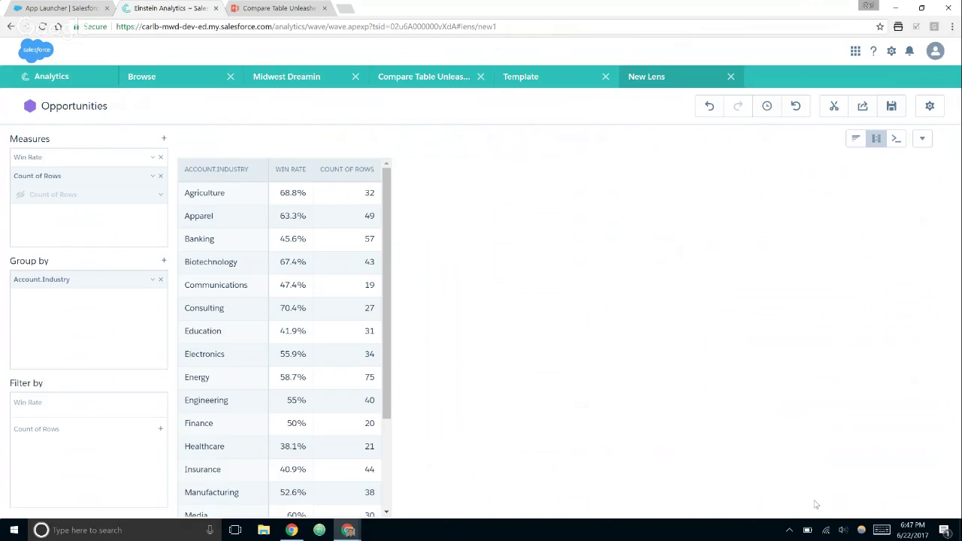
Replace the Account.Industry grouping with Close Date by Month.
left_click(112, 281)
left_click(205, 313)
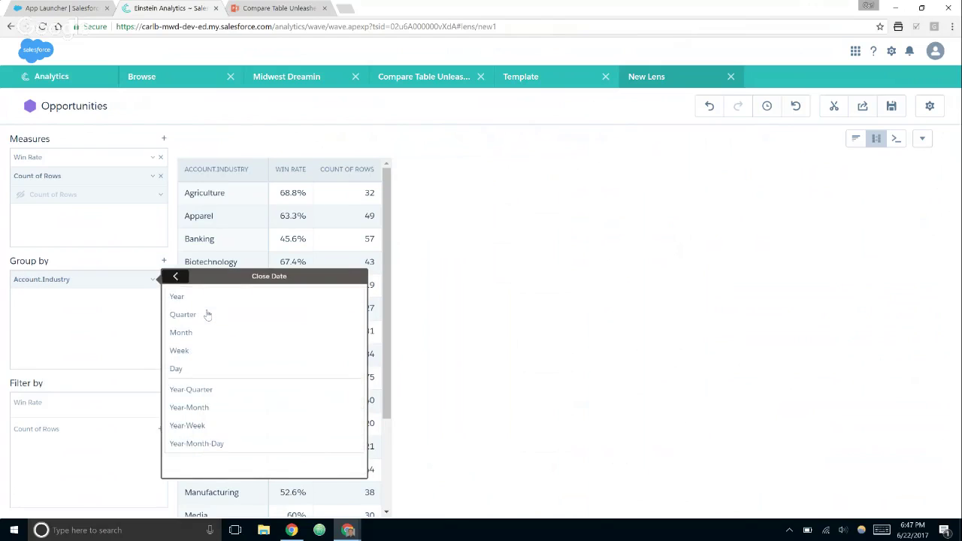
left_click(197, 336)
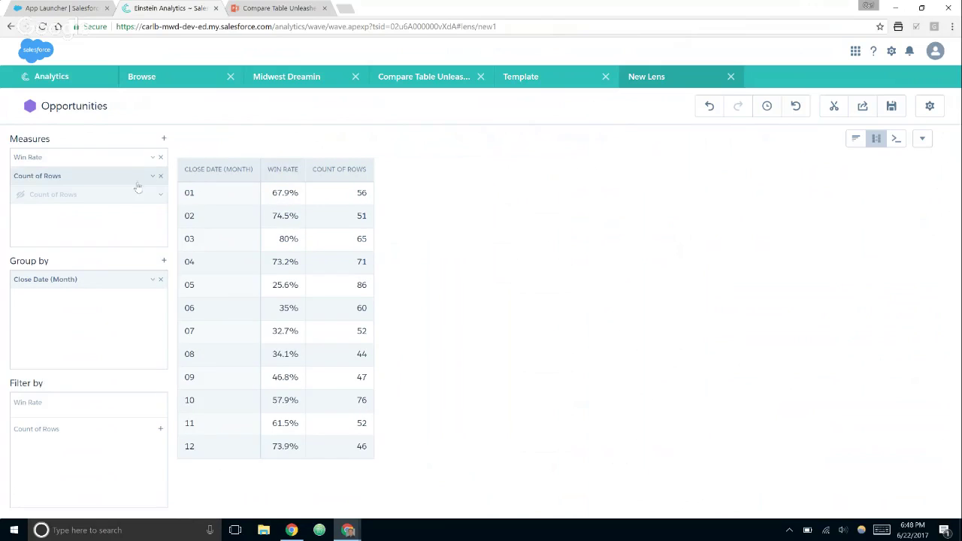
Show the hidden Count of Rows measure that is filtered to won opportunities.
left_click(158, 197)
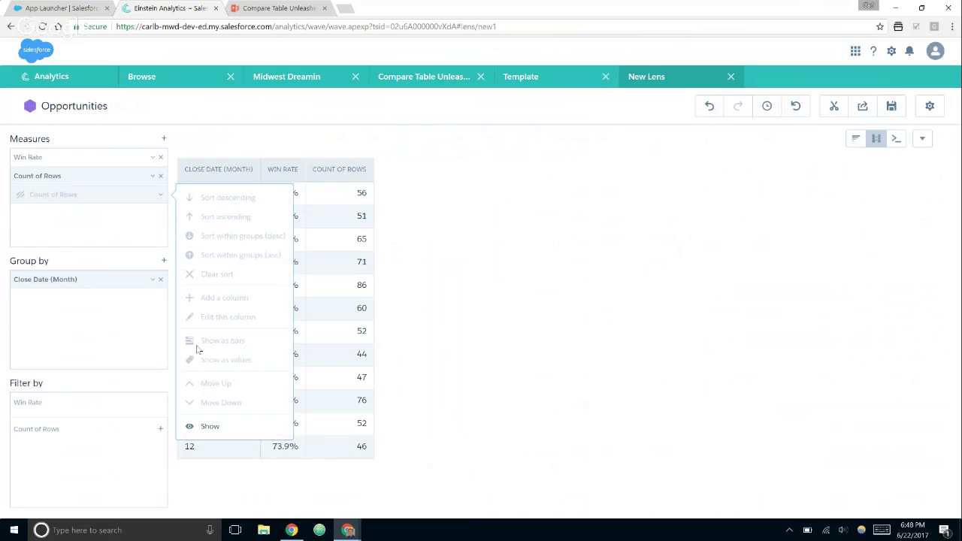
left_click(209, 427)
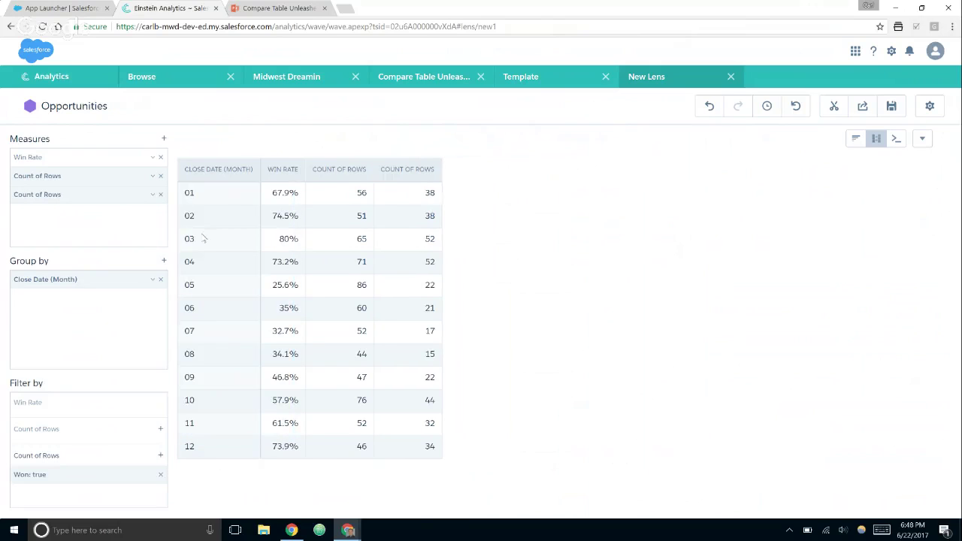
left_click(152, 158)
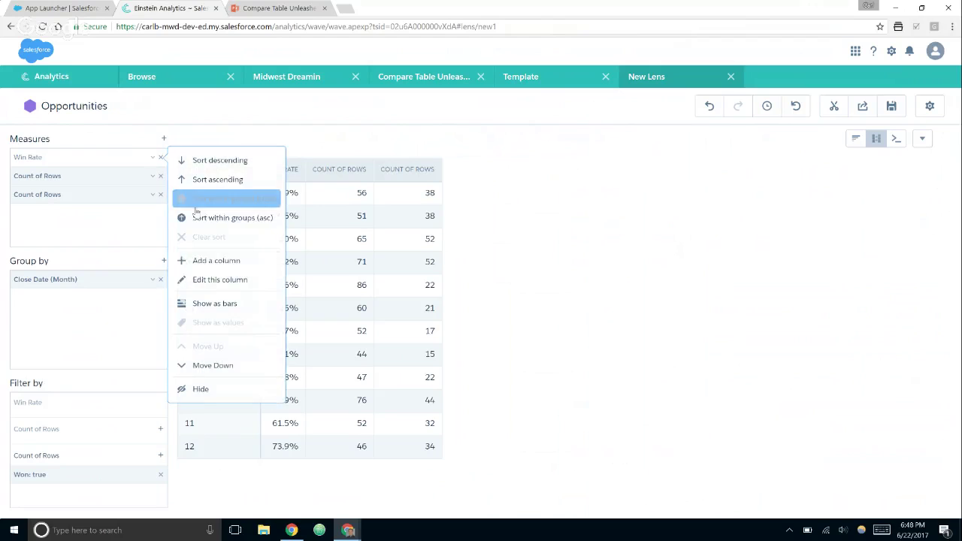
left_click(205, 365)
left_click(153, 159)
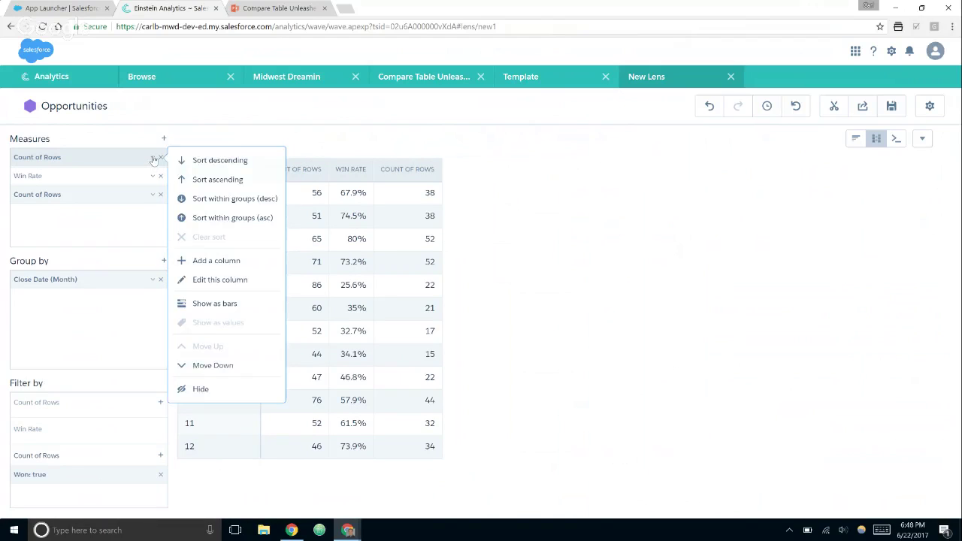
left_click(210, 365)
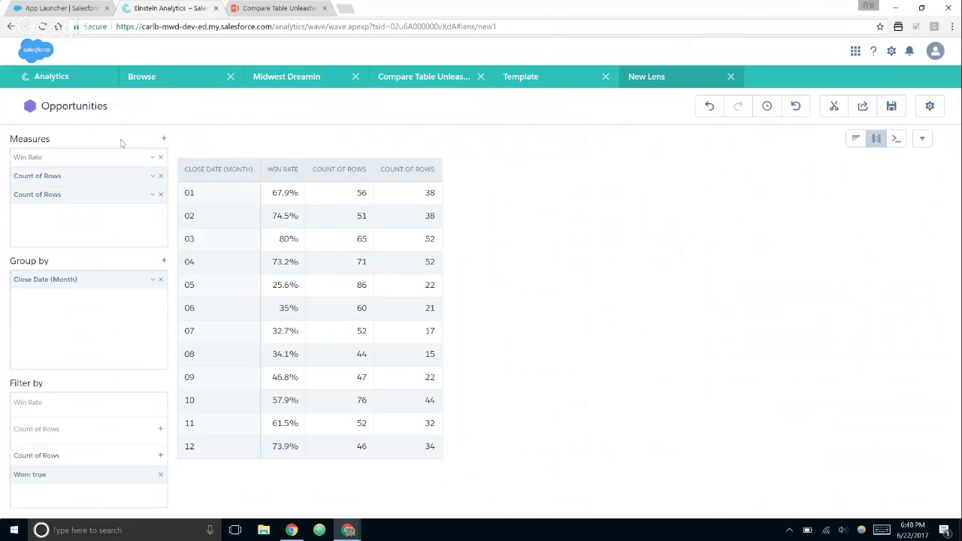
Add a duplicate column of the unfiltered Count of Rows and another of the Count of Rows filtered to Won: true.
left_click(152, 176)
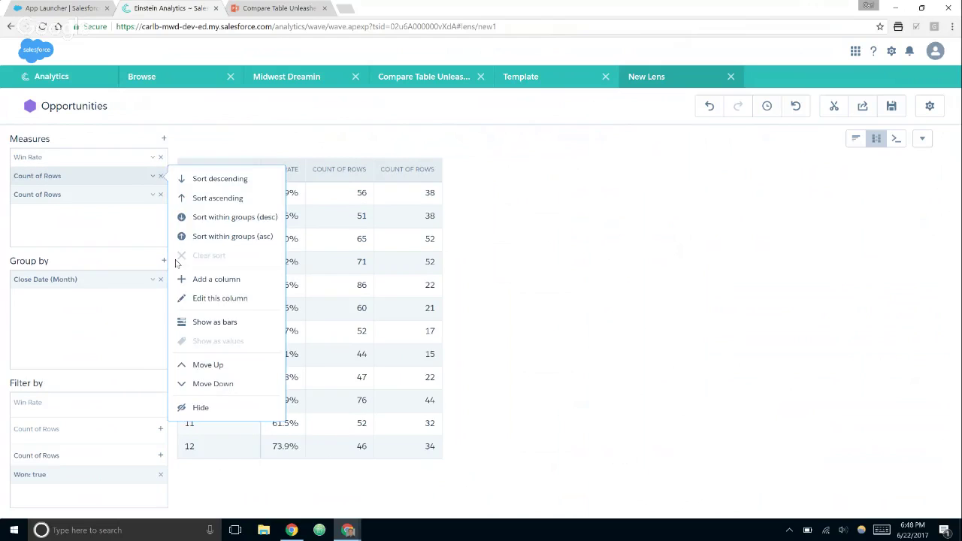
left_click(210, 280)
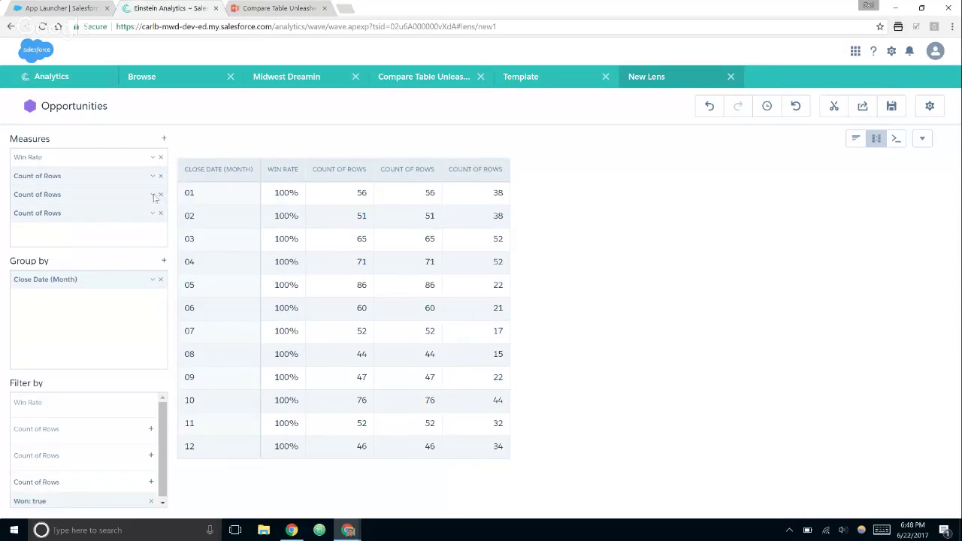
left_click(151, 215)
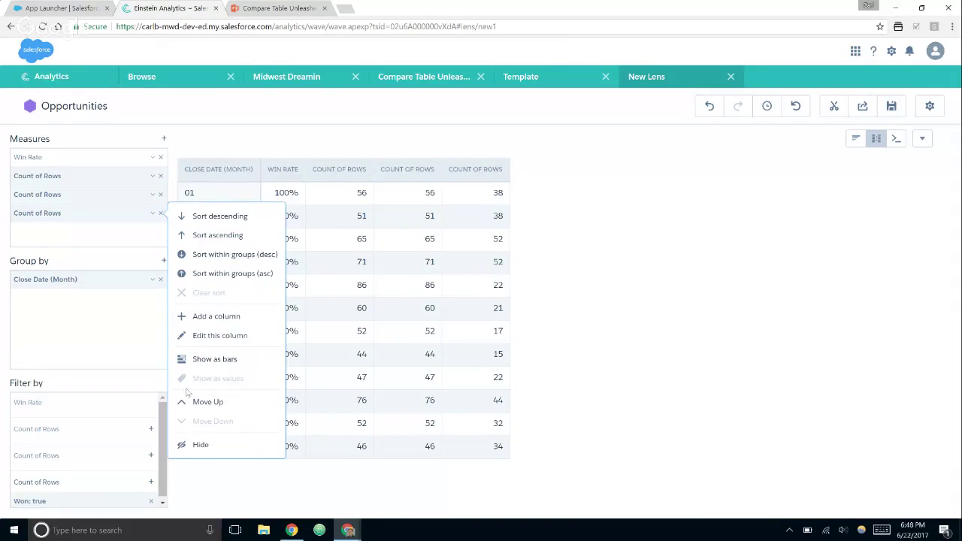
left_click(215, 325)
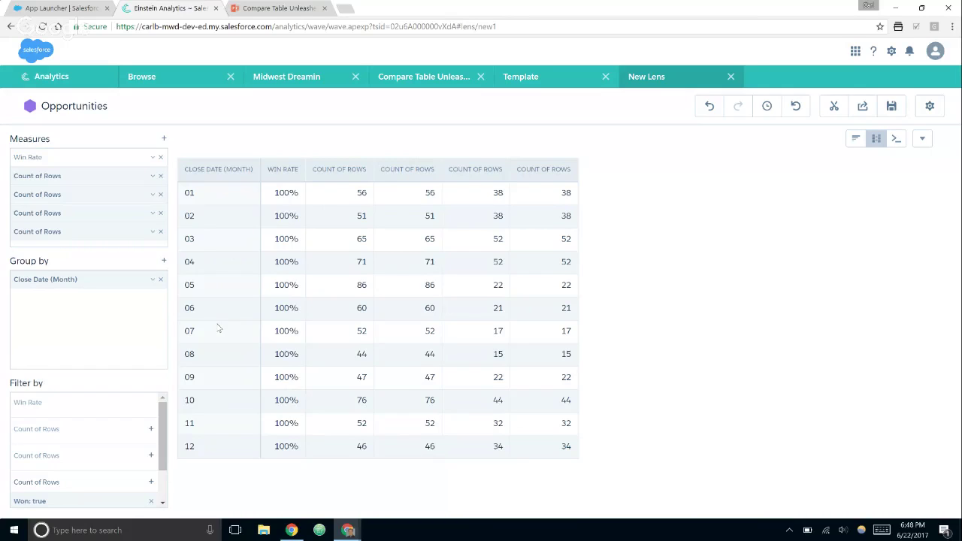
Filter the first unfiltered Count of Rows measure to a relative Close Date range of last year to last year.
left_click(151, 429)
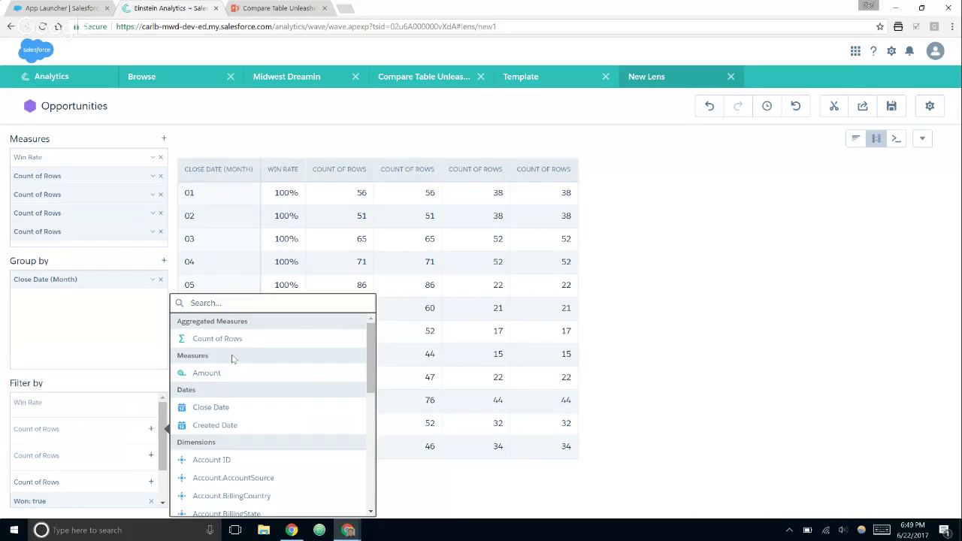
left_click(212, 408)
left_click(290, 319)
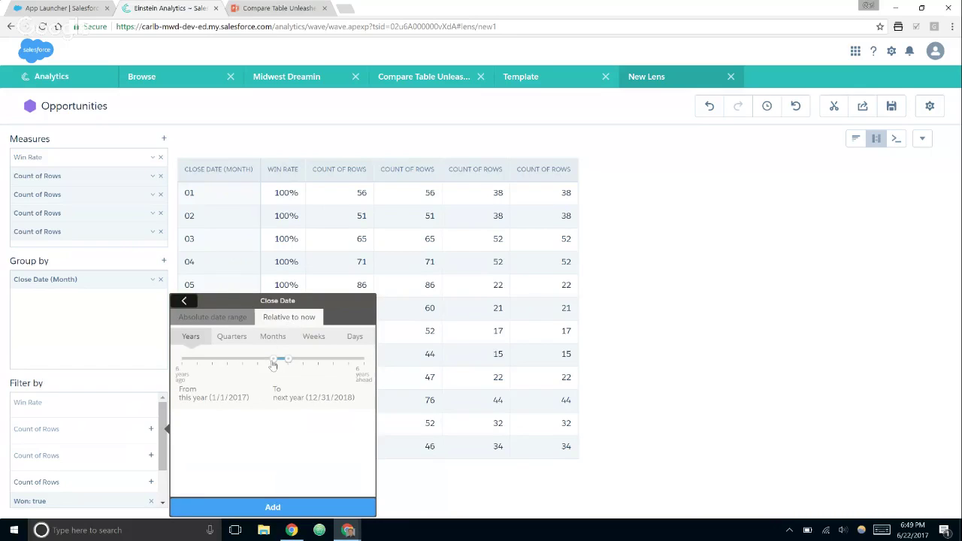
left_click_drag(273, 359, 259, 360)
left_click(272, 507)
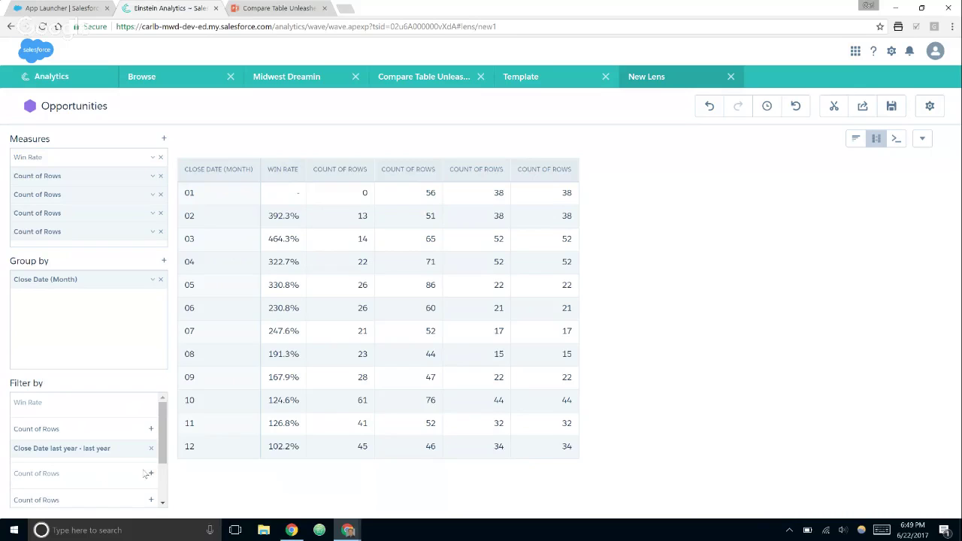
Filter the second Count of Rows measure to a relative Close Date range of this year to this year.
left_click(150, 475)
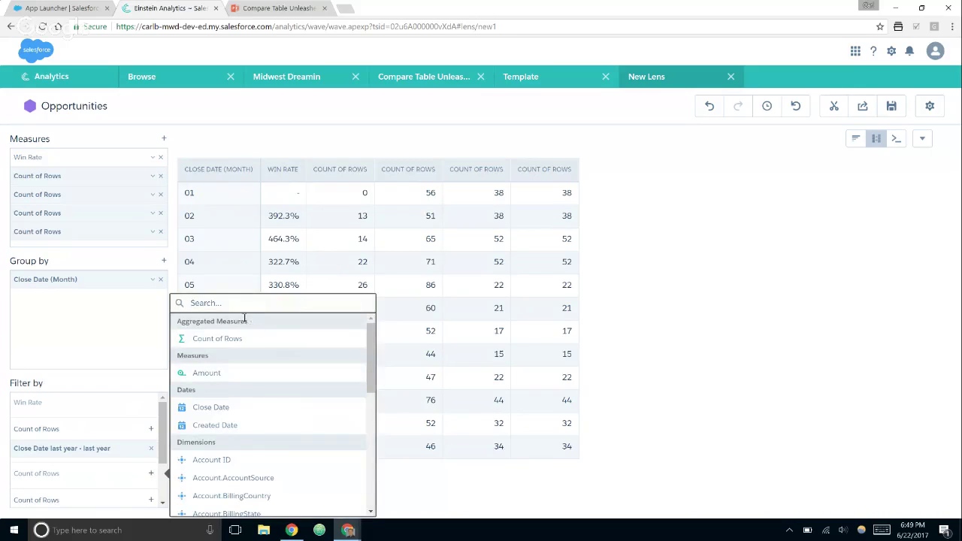
left_click(214, 407)
left_click(265, 322)
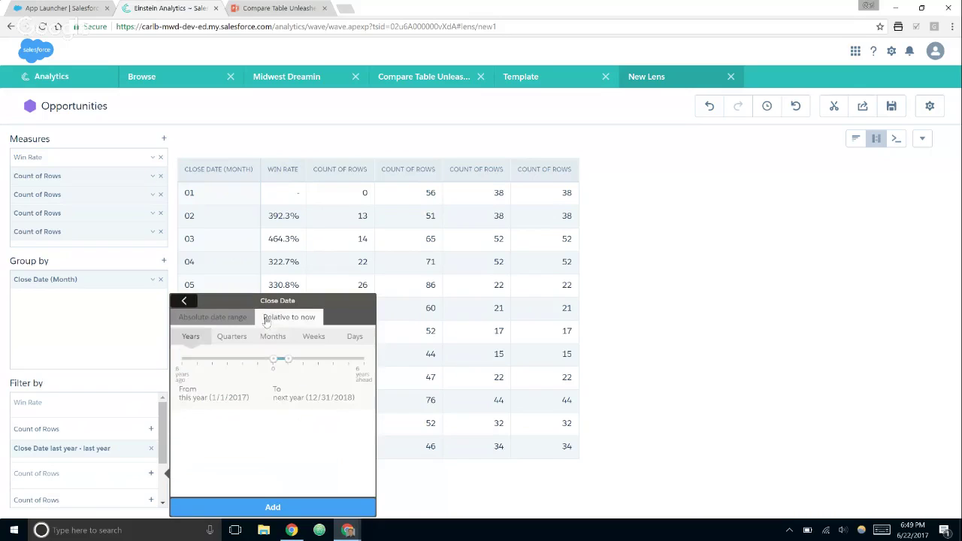
left_click_drag(287, 360, 273, 360)
left_click(272, 507)
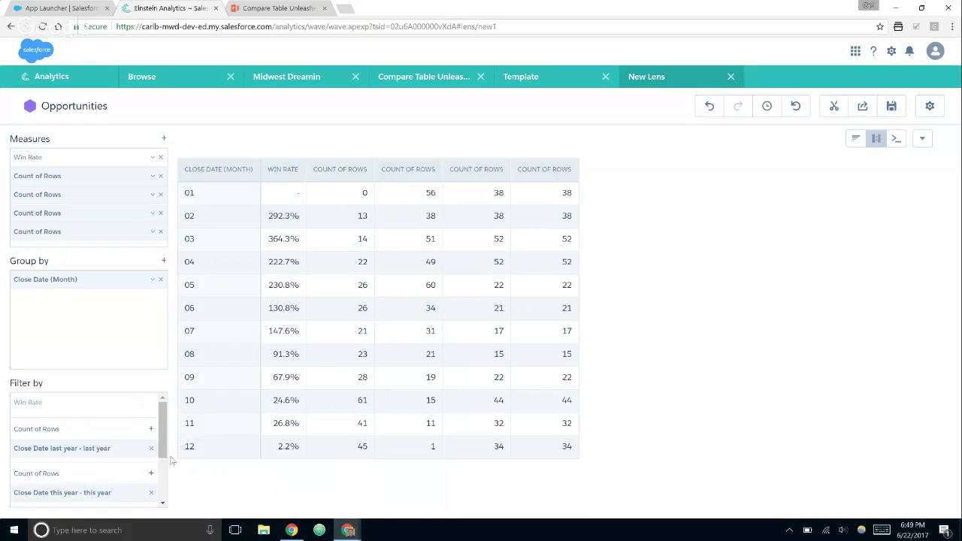
Add a relative Close Date filter of last year to last year to the first Won: true Count of Rows measure.
left_click_drag(161, 457, 161, 506)
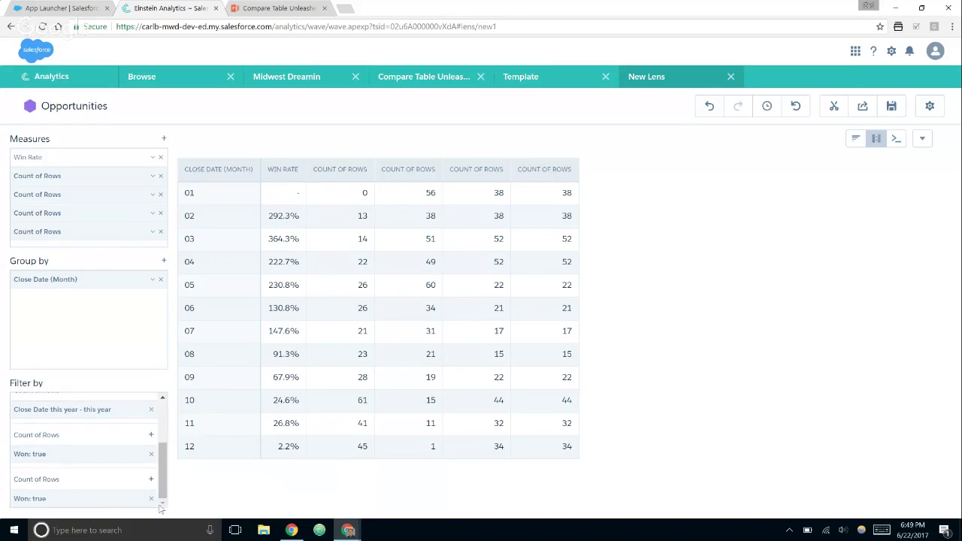
left_click(152, 436)
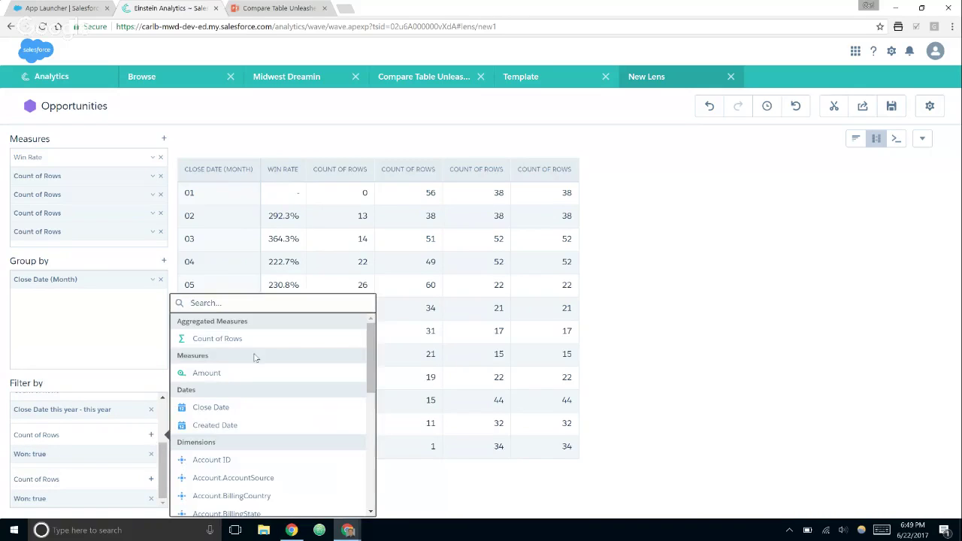
left_click(226, 403)
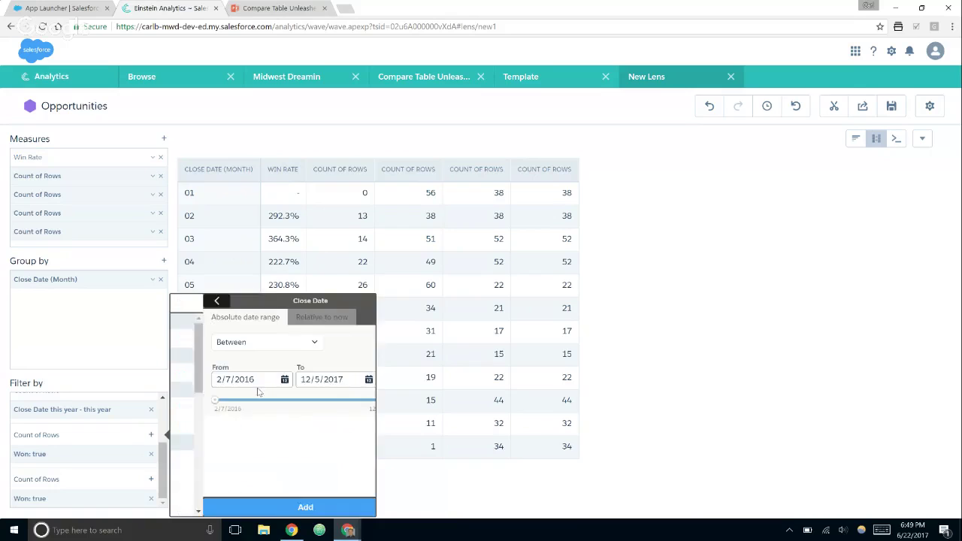
left_click(291, 318)
left_click_drag(272, 359, 259, 360)
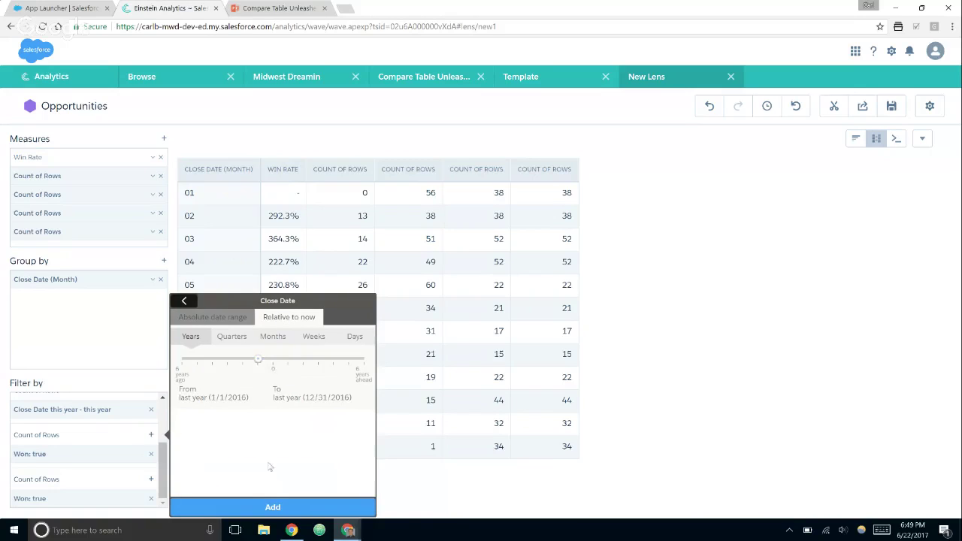
left_click(275, 507)
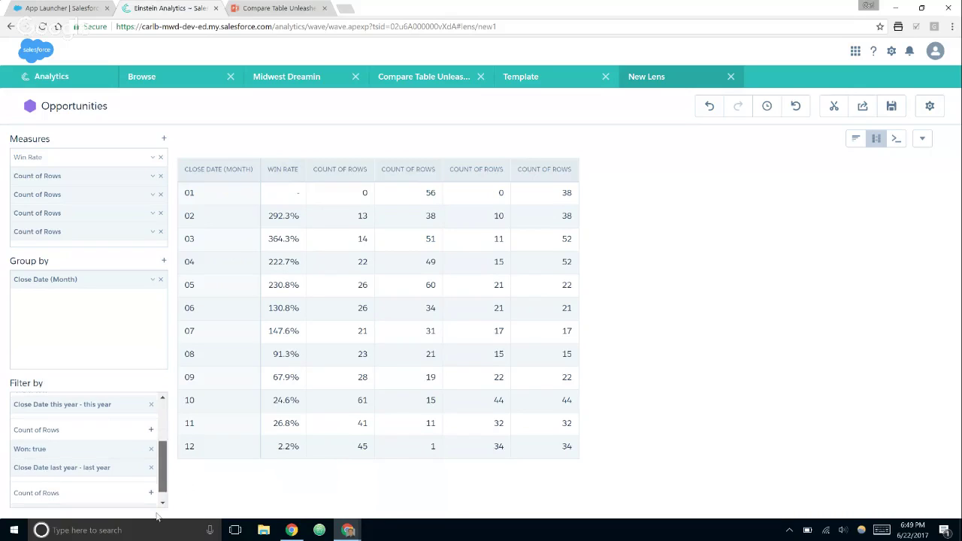
Add a relative Close Date filter of this year to this year to the second Won: true Count of Rows measure.
scroll(153, 485, "down", 1)
left_click(151, 481)
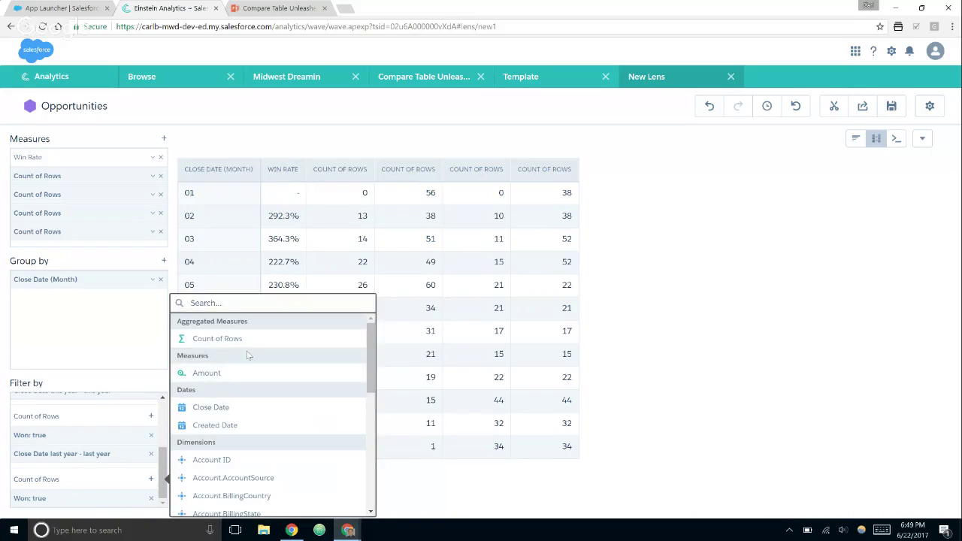
left_click(233, 406)
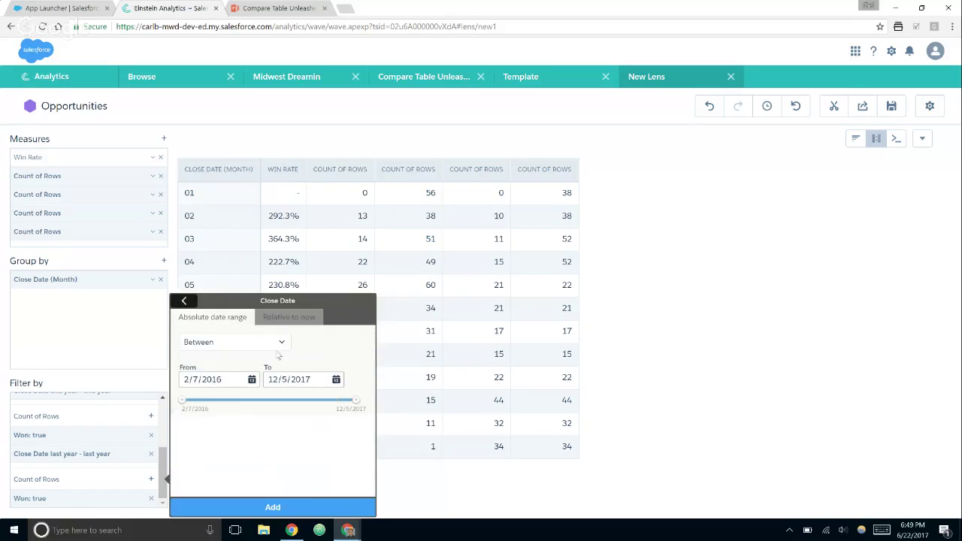
left_click(278, 319)
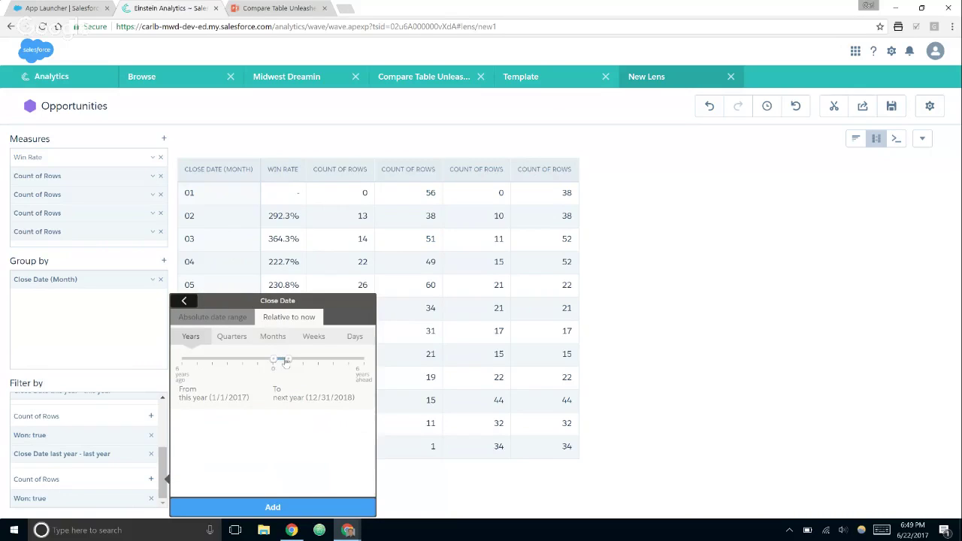
left_click_drag(288, 359, 272, 360)
left_click(272, 507)
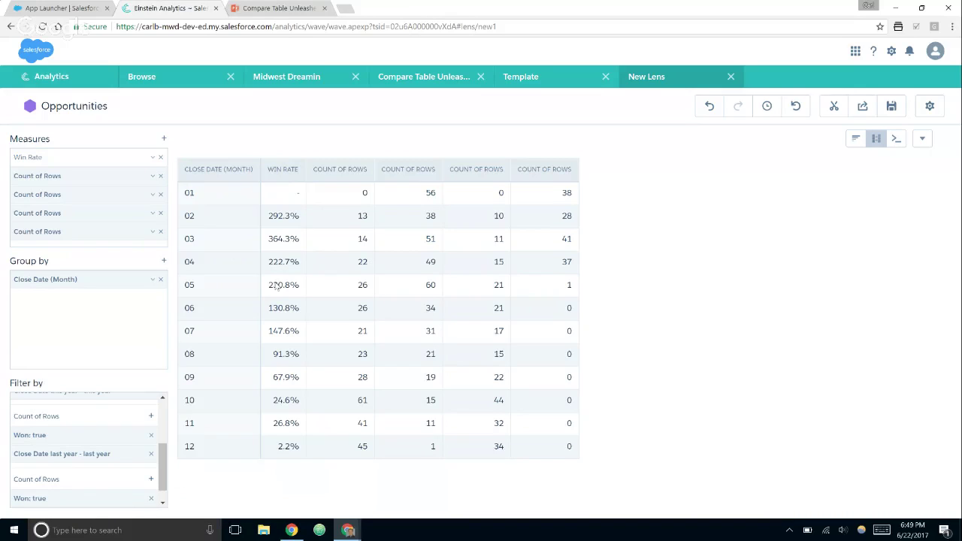
Name column A "All LY" and column B "All TY".
left_click(152, 179)
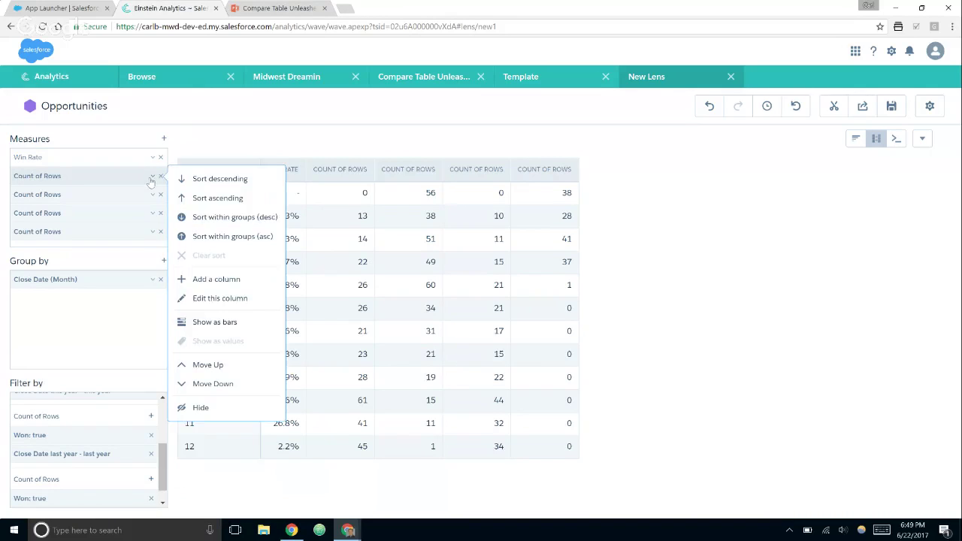
left_click(219, 298)
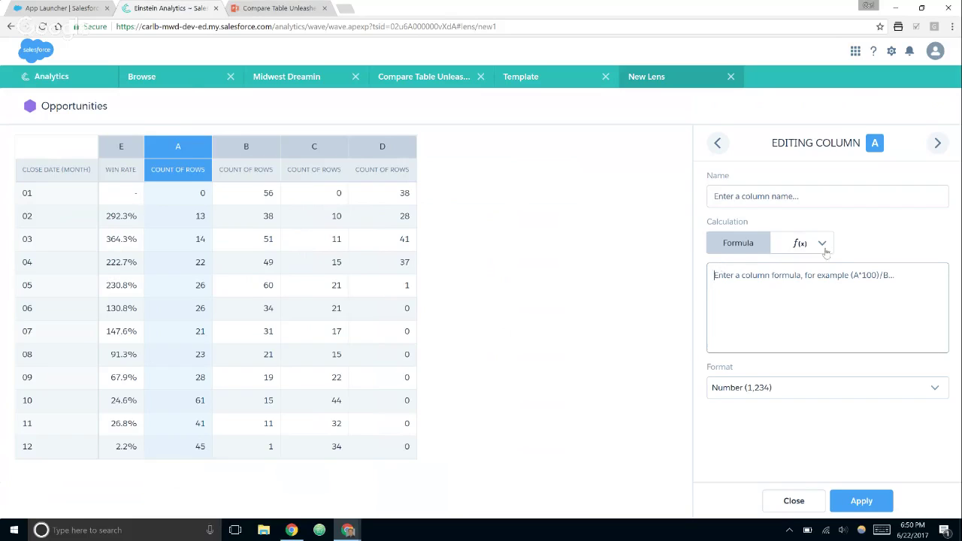
left_click(787, 197)
type("All")
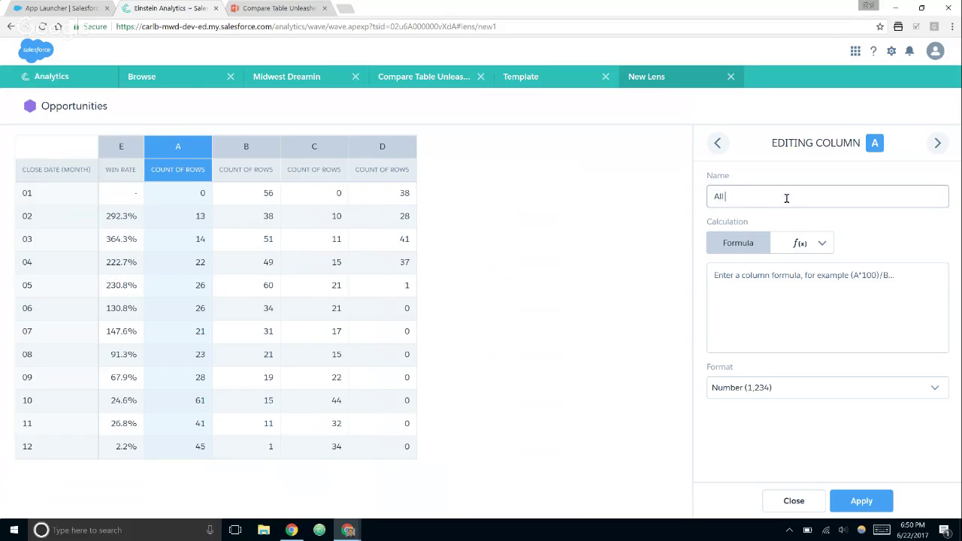
type(" LY")
left_click(938, 143)
left_click(825, 196)
type("All TY")
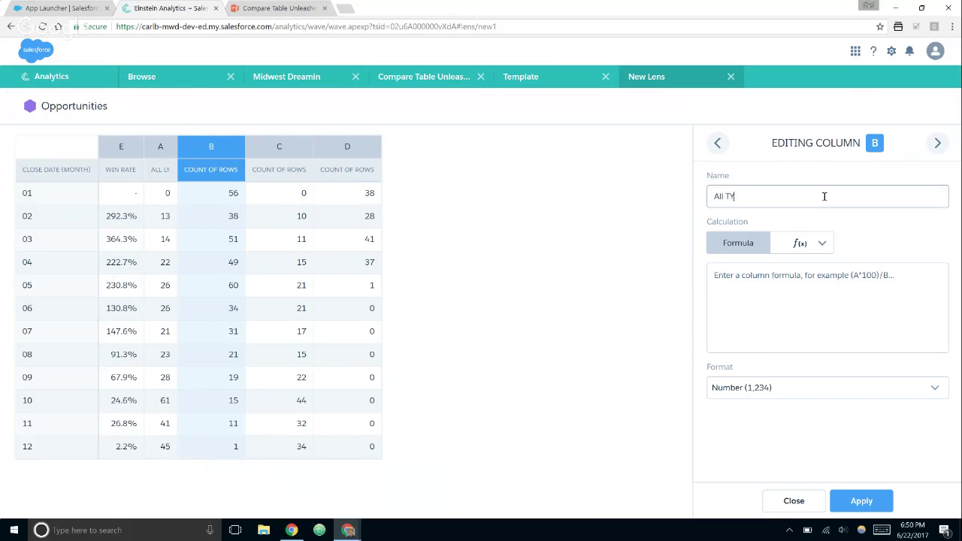
Name column C "Won TY" and column D "Won LY".
left_click(937, 143)
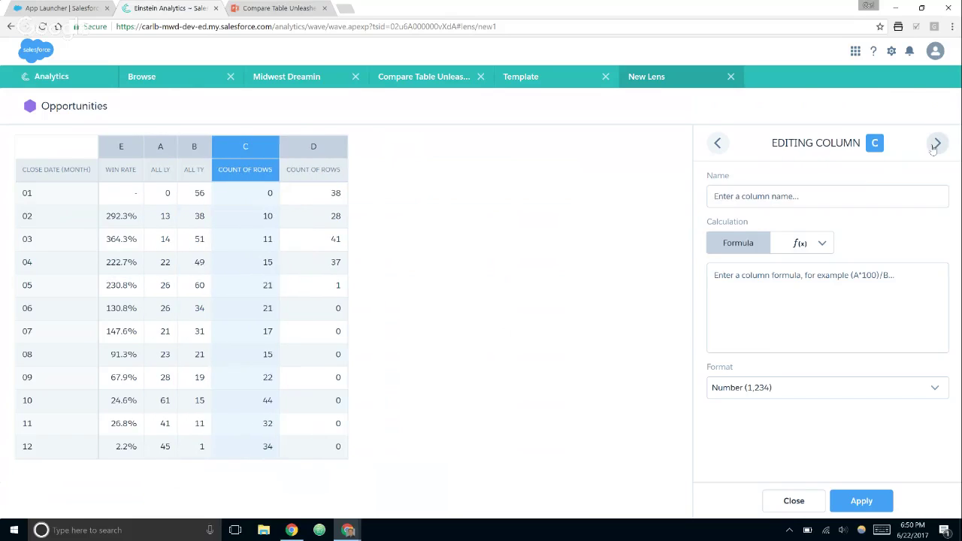
left_click(861, 192)
type("Won ")
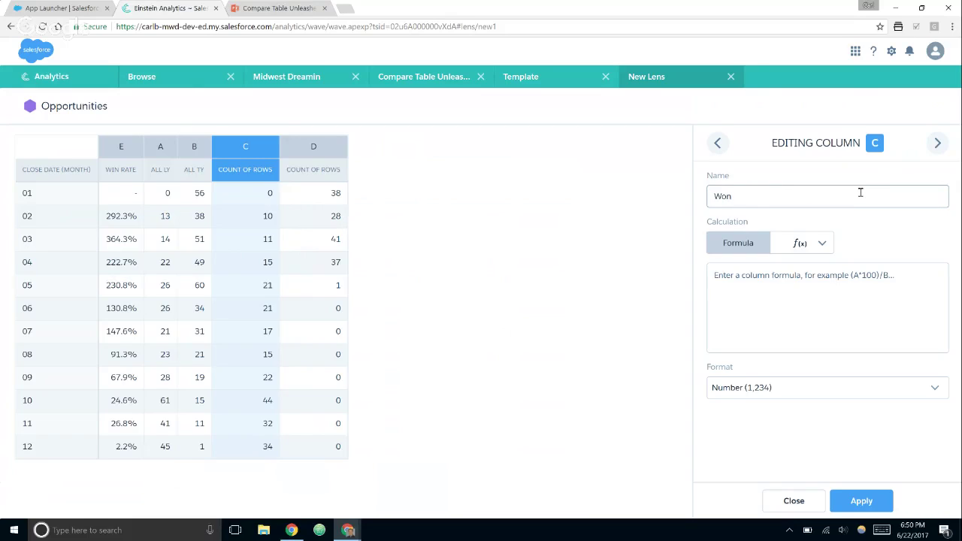
type("TY")
left_click(938, 143)
left_click(819, 195)
type("Won L")
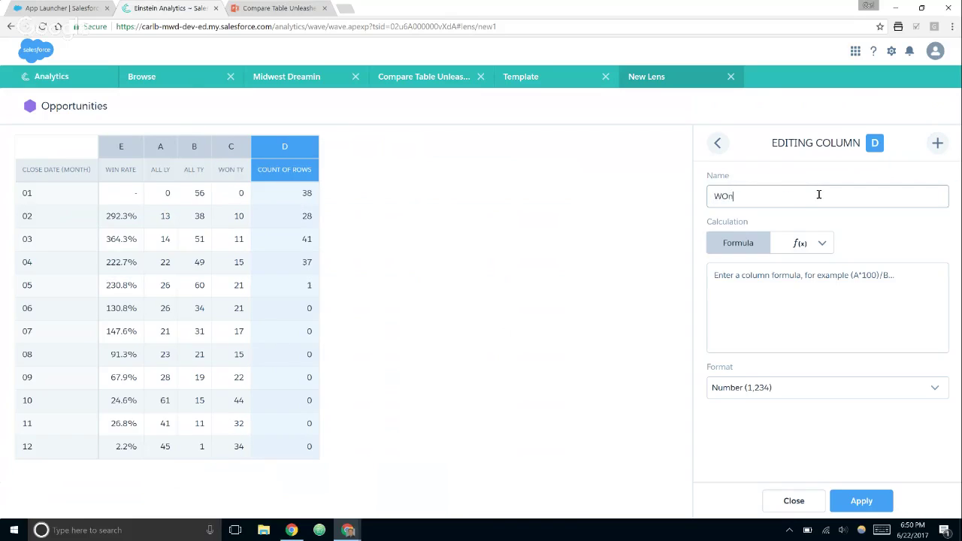
type("Y")
Add a column after Won LY with the formula D/B.
left_click(937, 144)
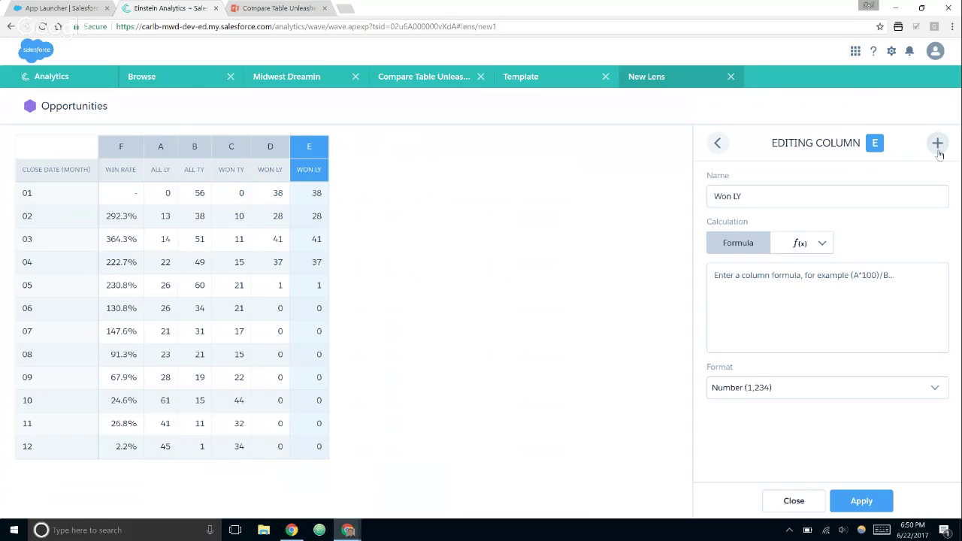
left_click(825, 280)
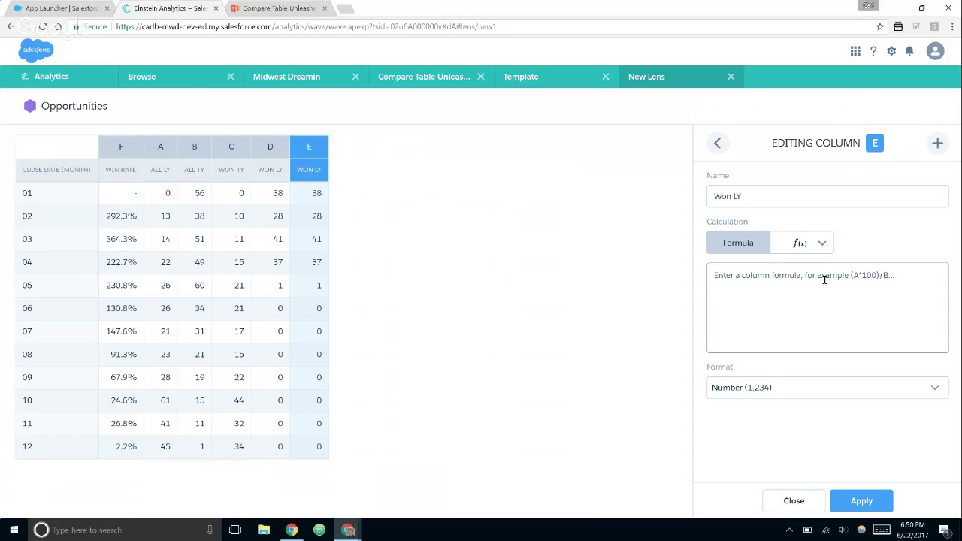
type("D")
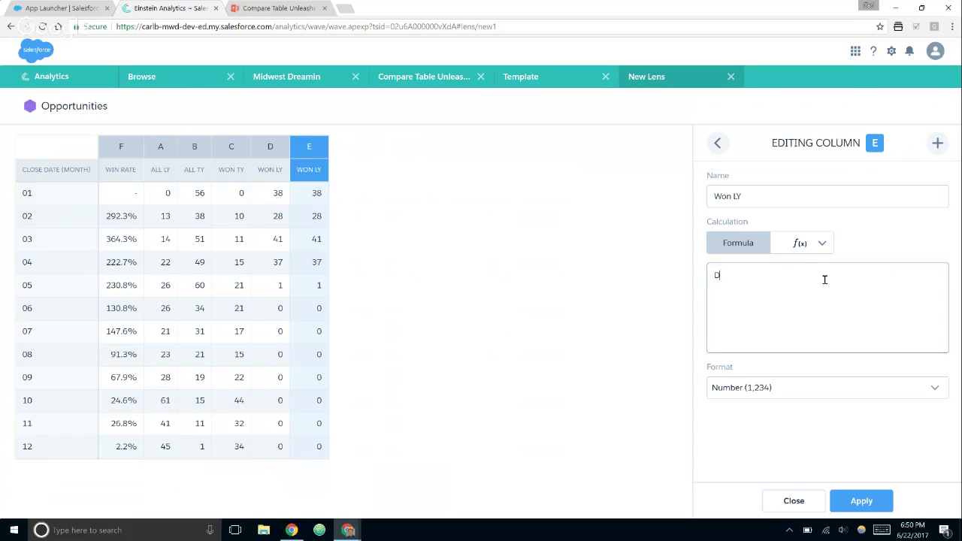
type("/")
type("B")
Name column E "Win Rate TY", format it as Percentage (12.34%), and apply the column changes.
left_click(767, 201)
key("BackSpace")
key("BackSpace")
key("BackSpace")
key("BackSpace")
key("BackSpace")
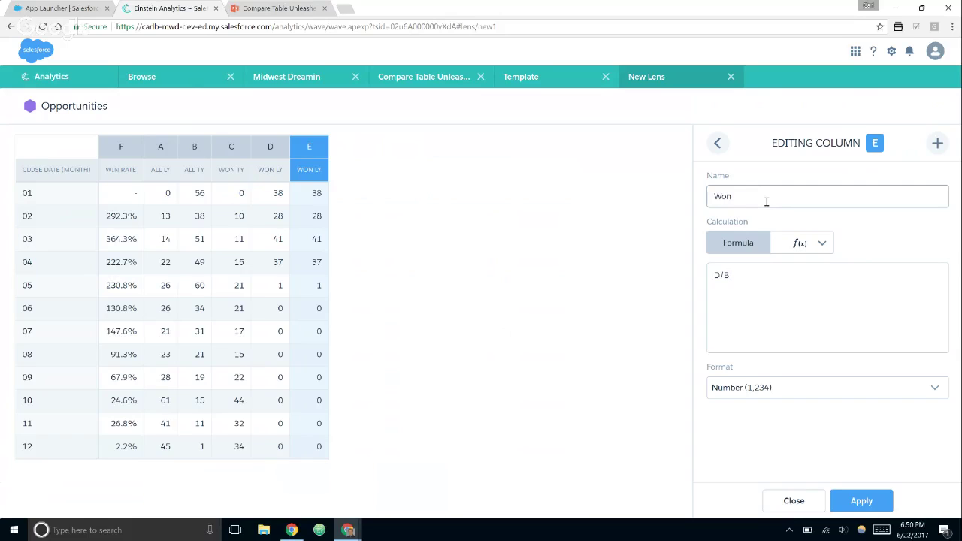
type("in Rate TY")
left_click(846, 389)
left_click(813, 466)
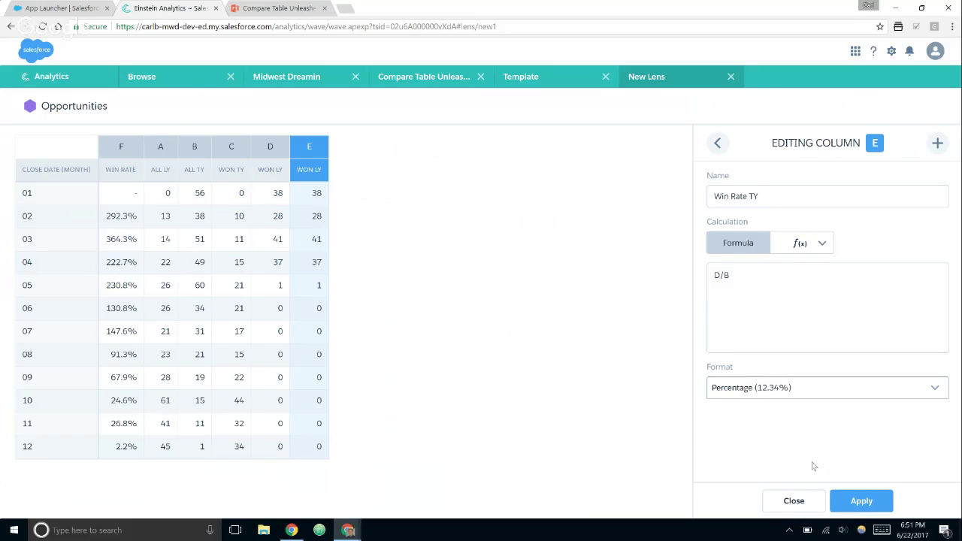
left_click(861, 501)
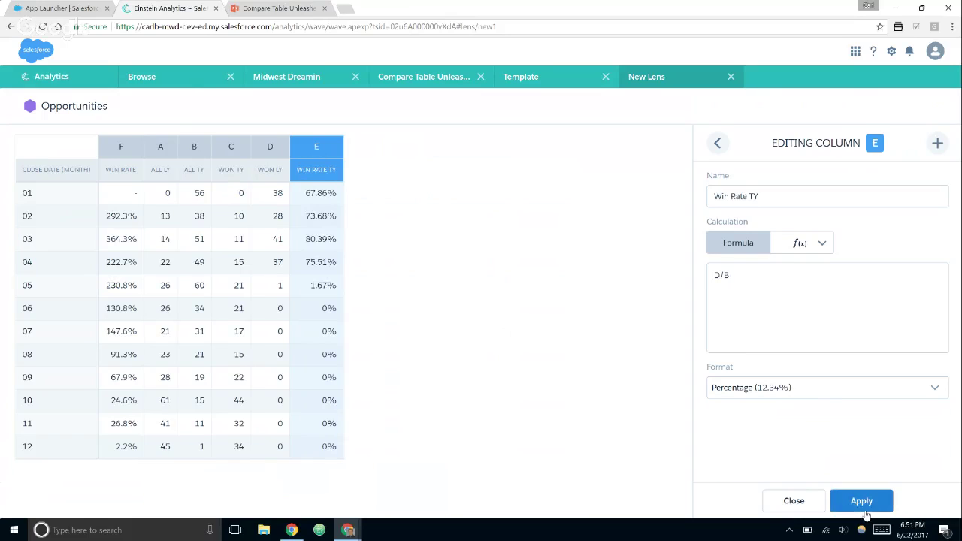
Rename the Win Rate column F as "Win Rate LY".
left_click(717, 144)
left_click(717, 145)
left_click(717, 144)
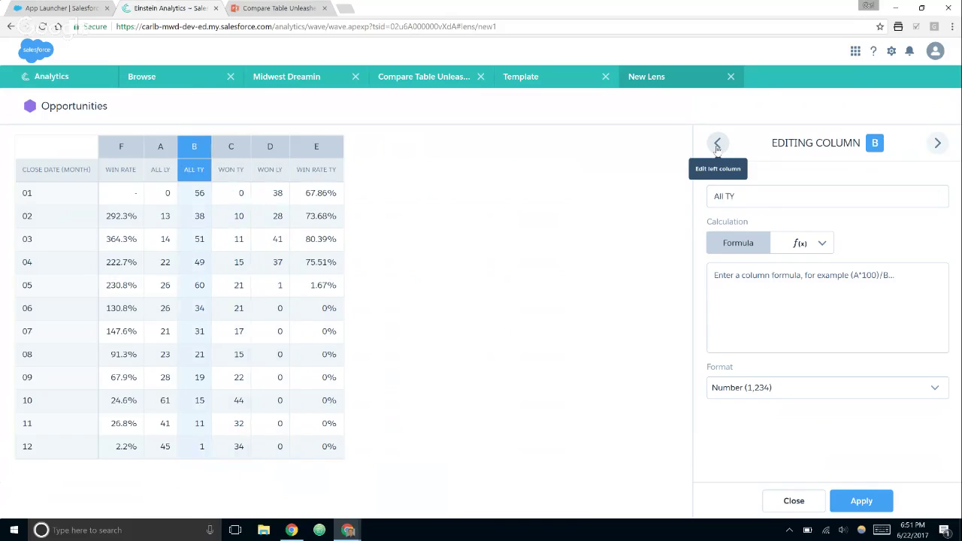
left_click(718, 144)
left_click(717, 144)
left_click(761, 200)
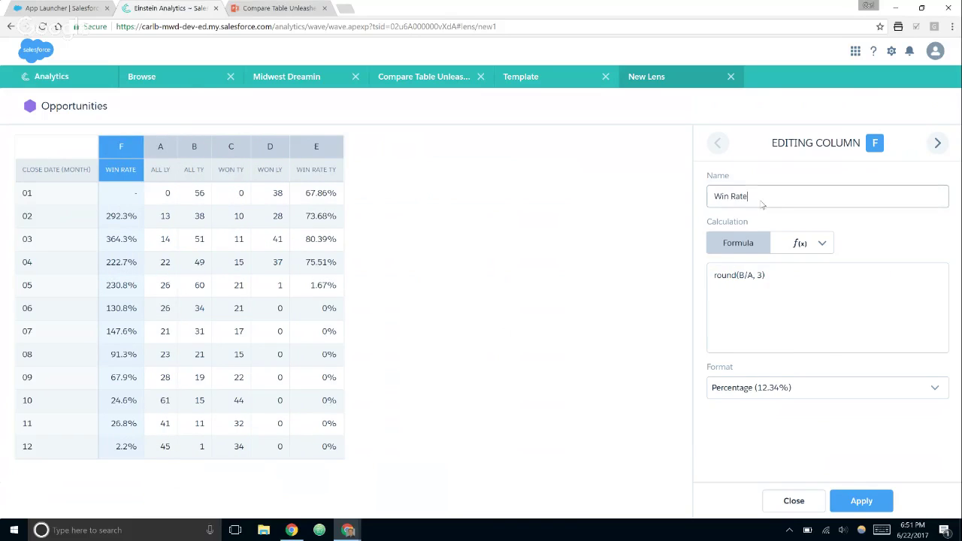
type("LY")
Change the Win Rate LY formula to round(C/A, 3), apply it, and finish editing the columns.
left_click(745, 275)
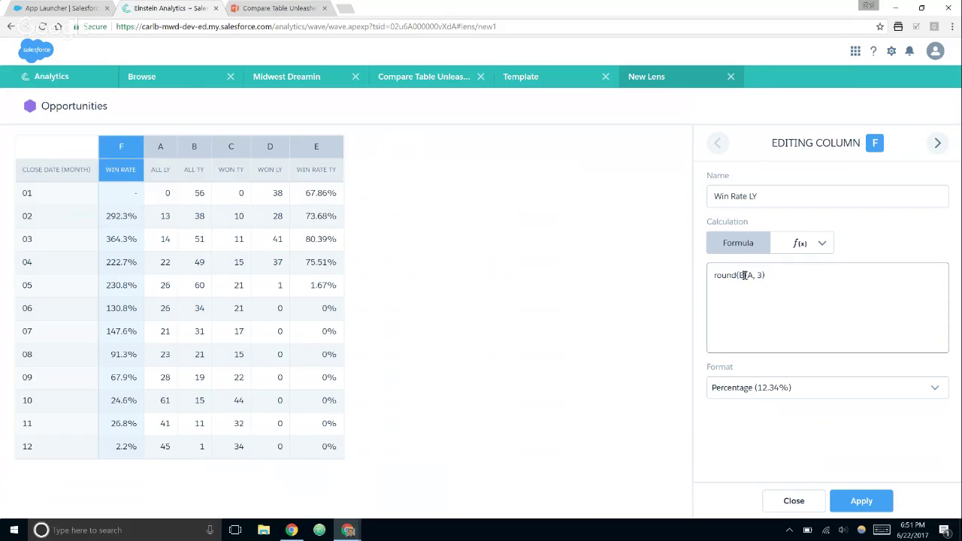
key("BackSpace")
type("C")
left_click(854, 498)
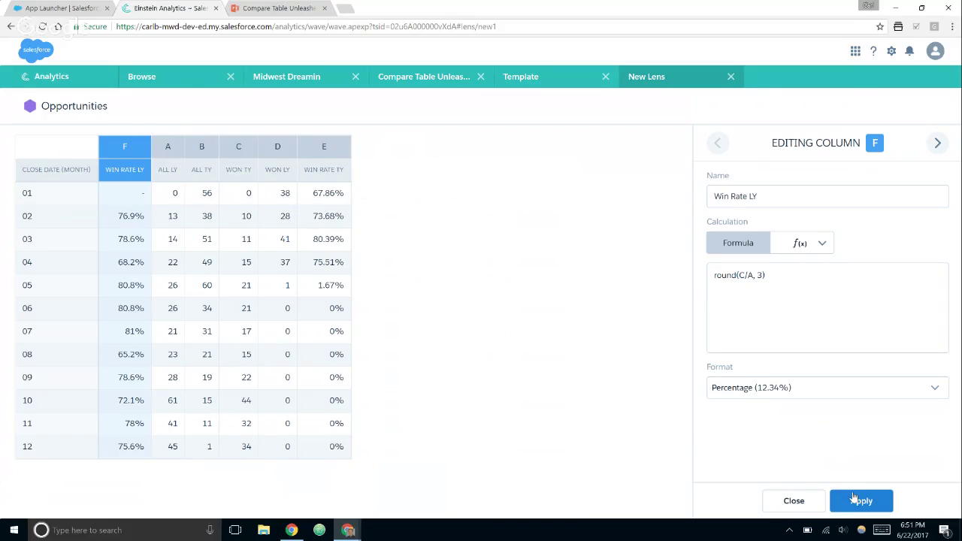
left_click(797, 500)
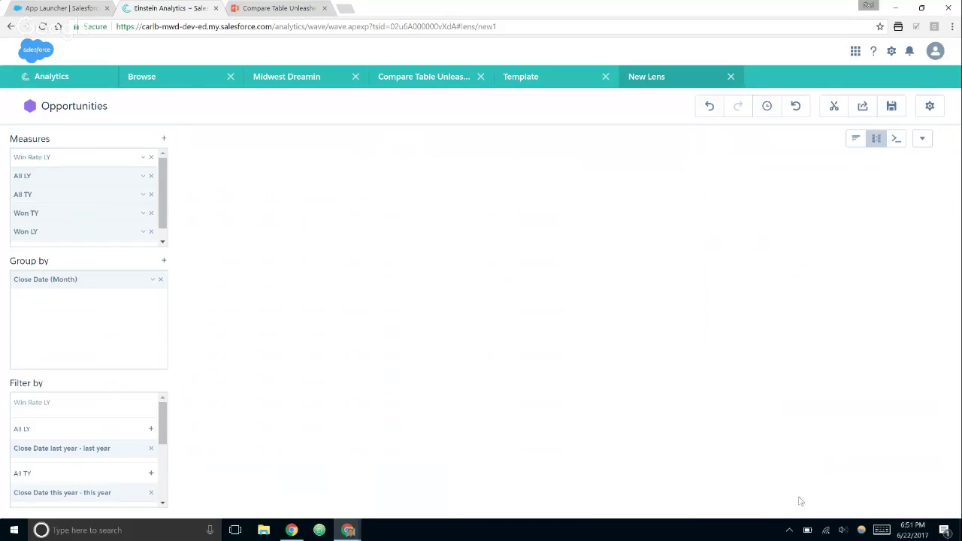
Hide the All LY, All TY, Won TY and Won LY columns so only the two win rates show.
left_click(142, 176)
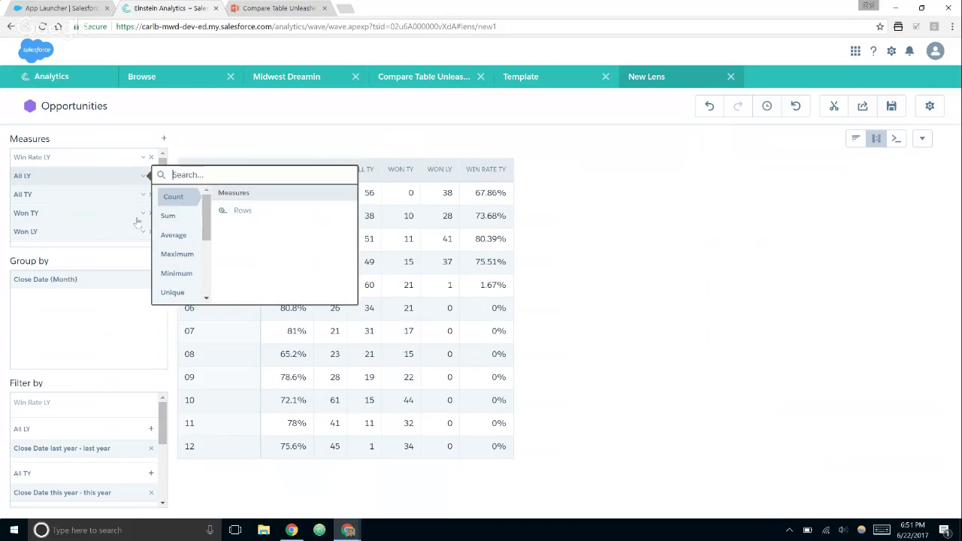
left_click(145, 176)
left_click(184, 407)
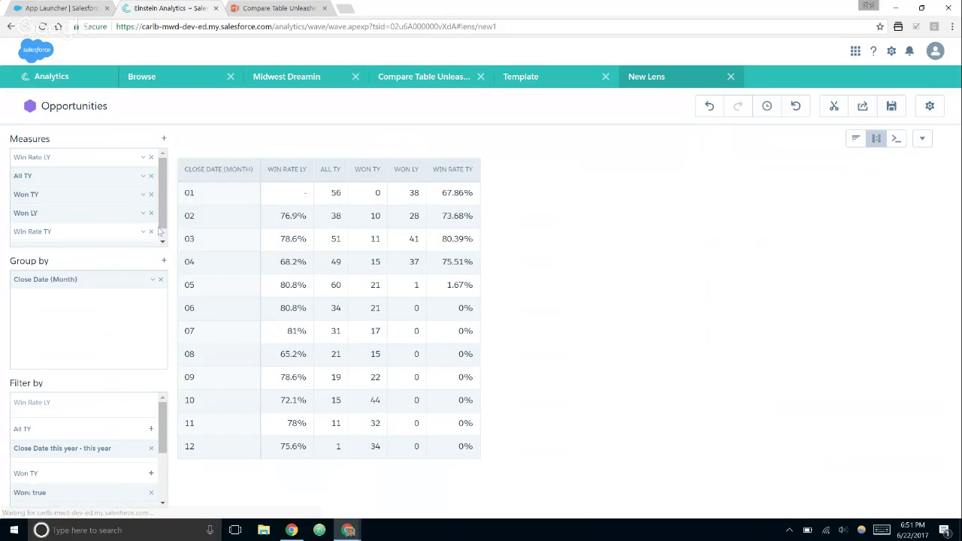
left_click(144, 176)
left_click(191, 407)
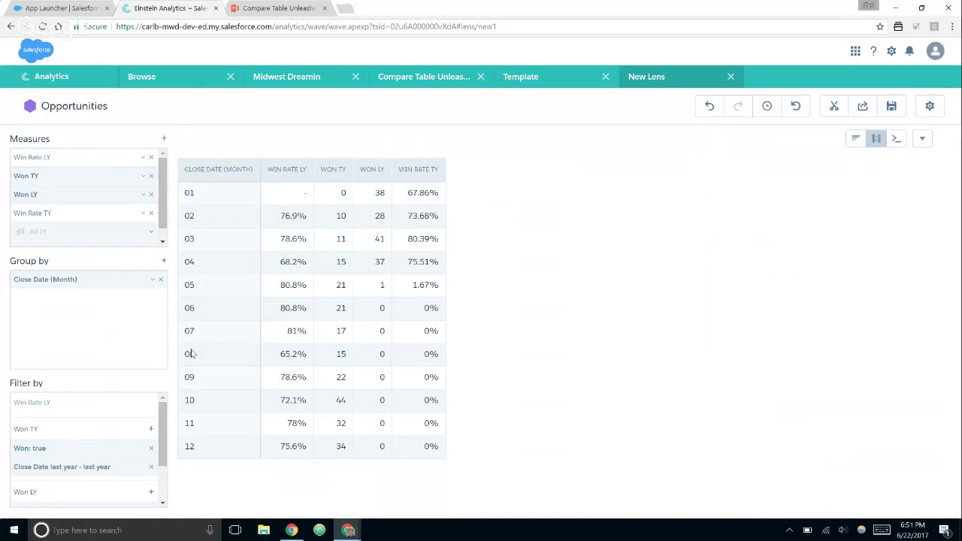
left_click(143, 176)
left_click(191, 407)
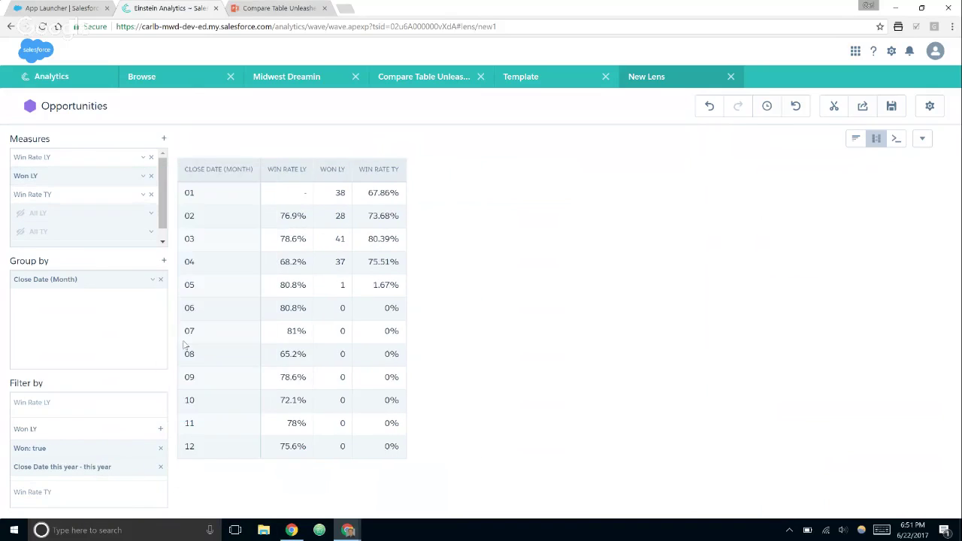
left_click(142, 195)
left_click(197, 415)
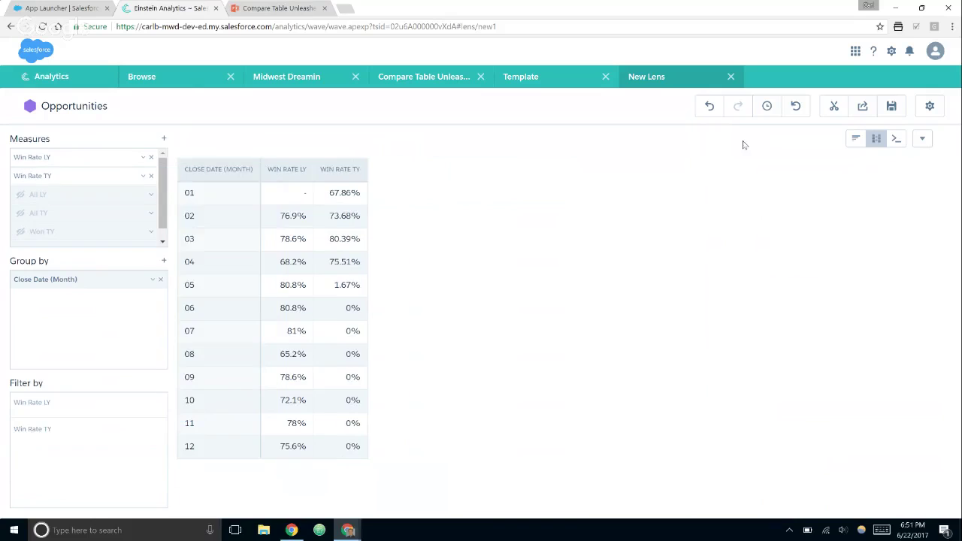
Show the two win rates as a Timeline chart with its axis mode set to Single Axis.
left_click(855, 138)
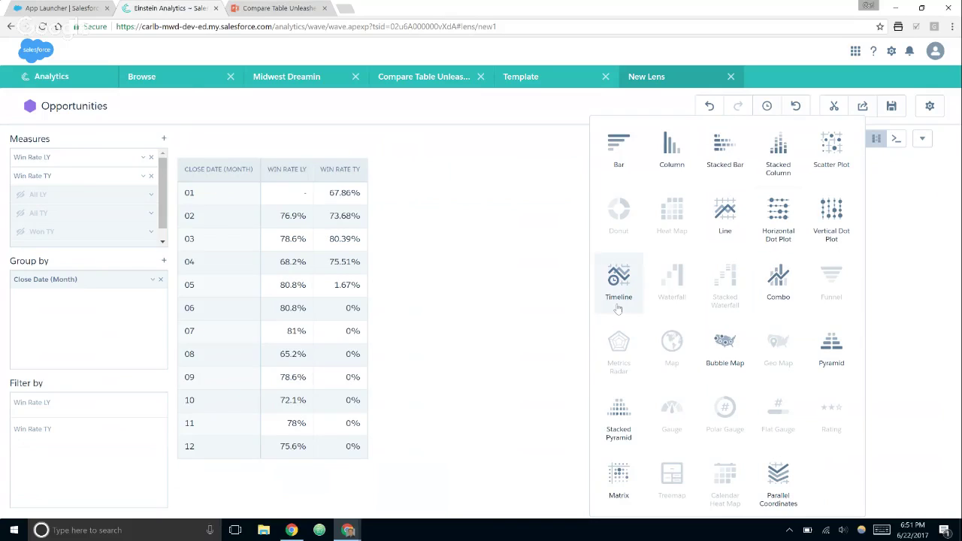
left_click(618, 307)
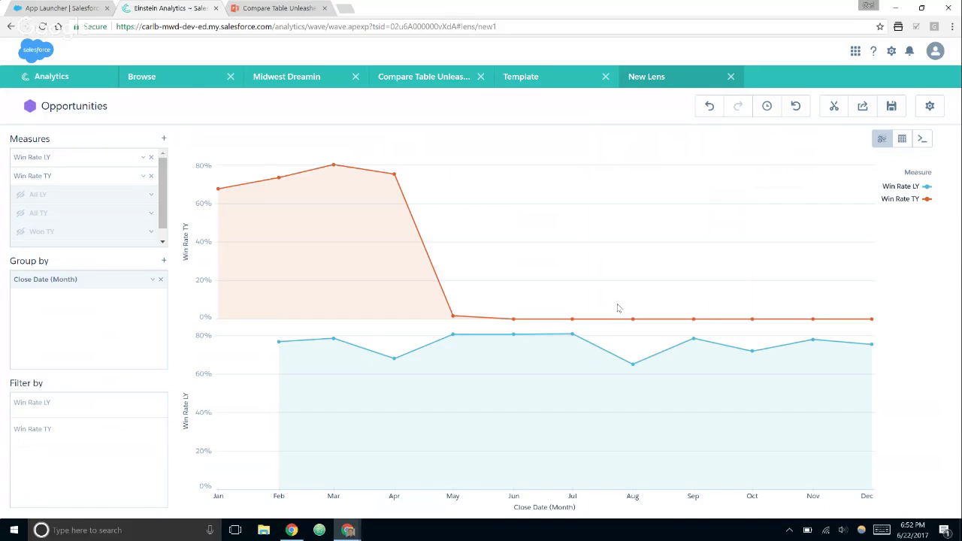
left_click(930, 106)
left_click(833, 331)
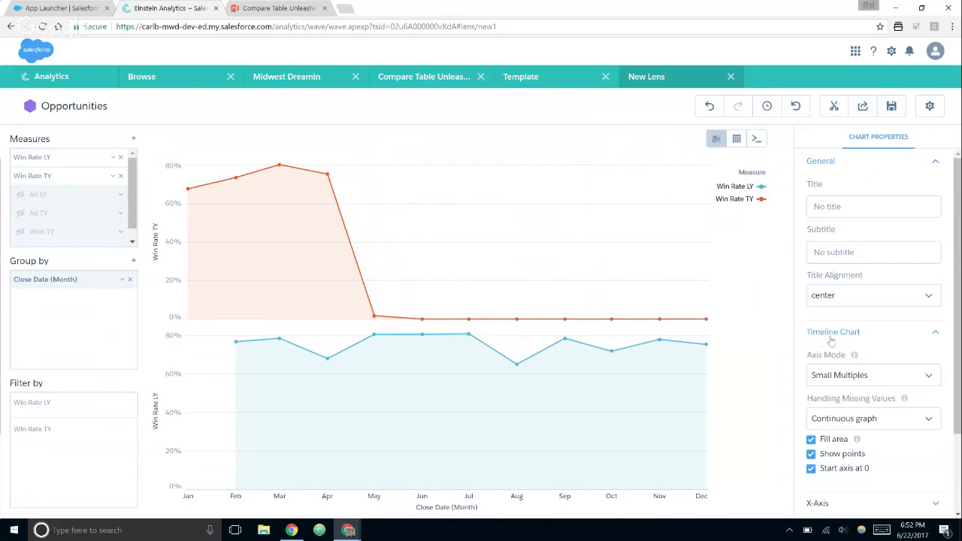
left_click(839, 380)
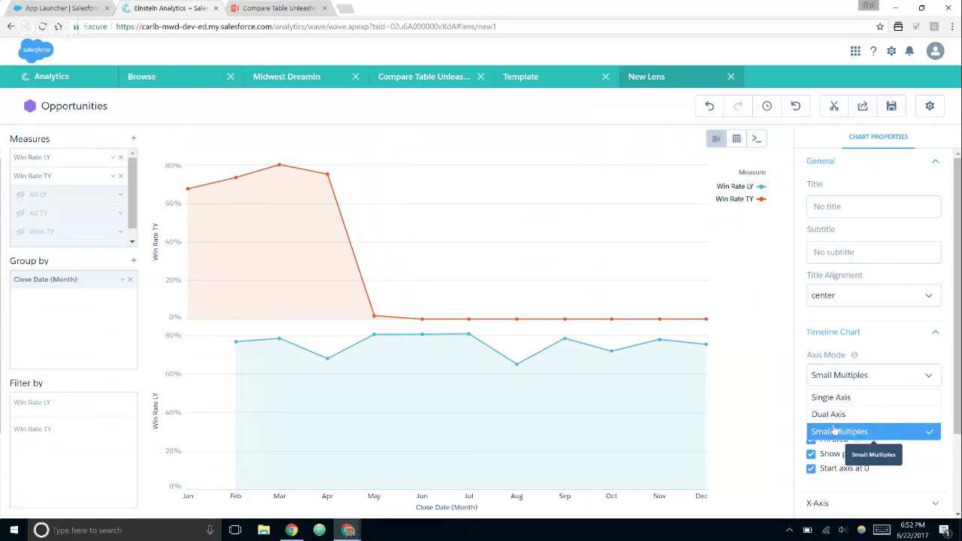
left_click(833, 398)
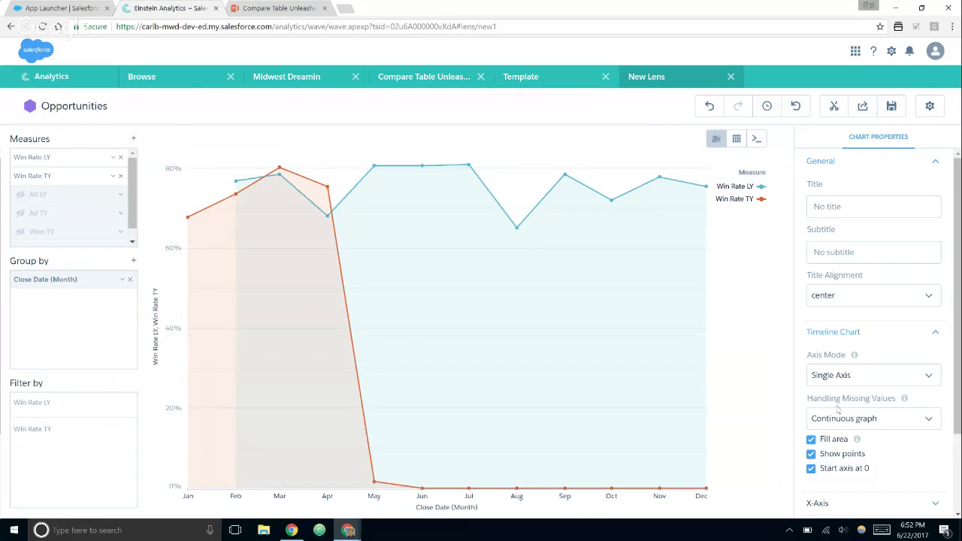
scroll(887, 446, "down", 2)
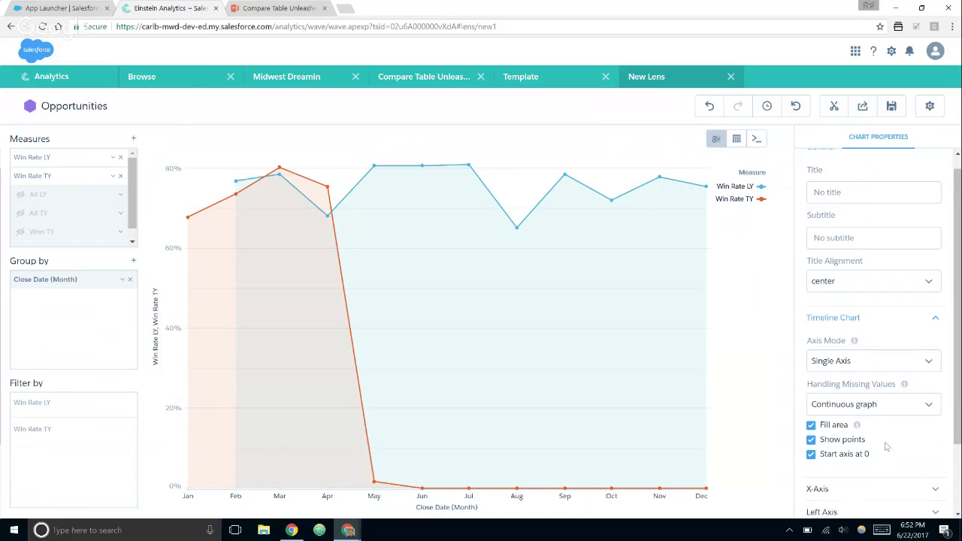
left_click(886, 345)
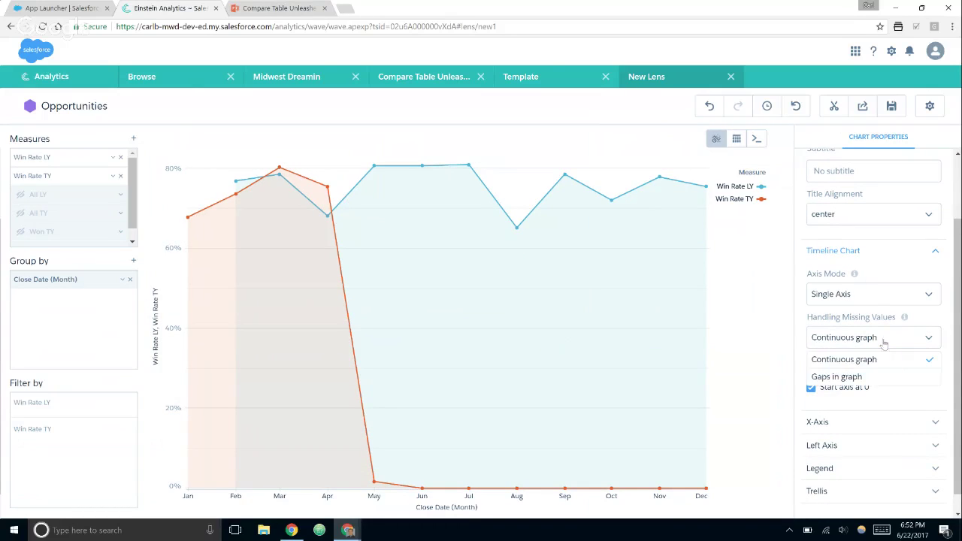
left_click(870, 302)
left_click(917, 256)
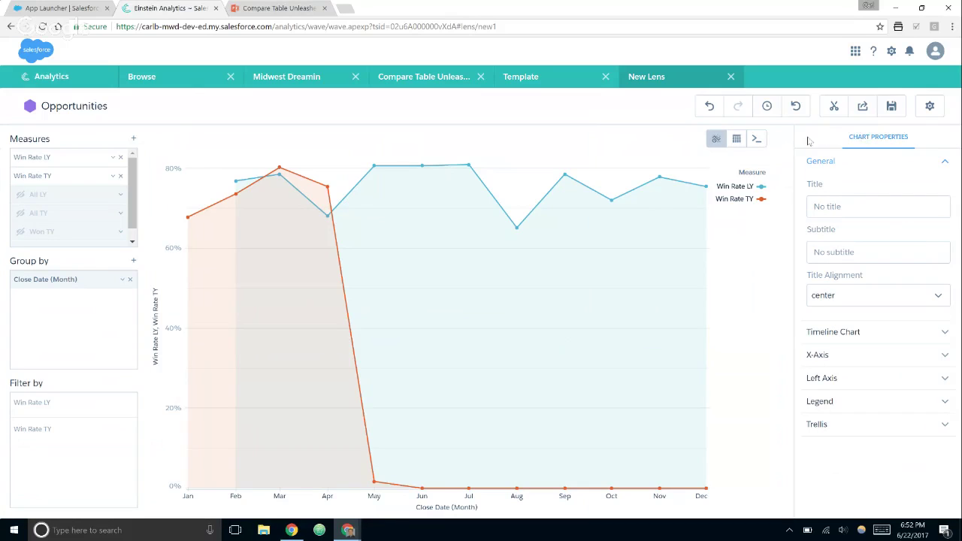
left_click(930, 106)
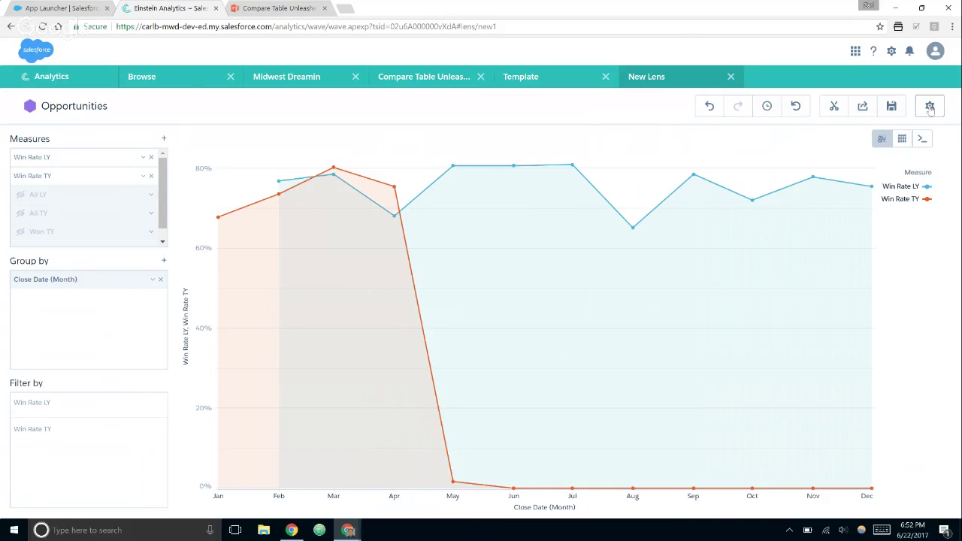
Return to the compare table and open the Win Rate LY column for editing.
left_click(902, 140)
left_click(824, 194)
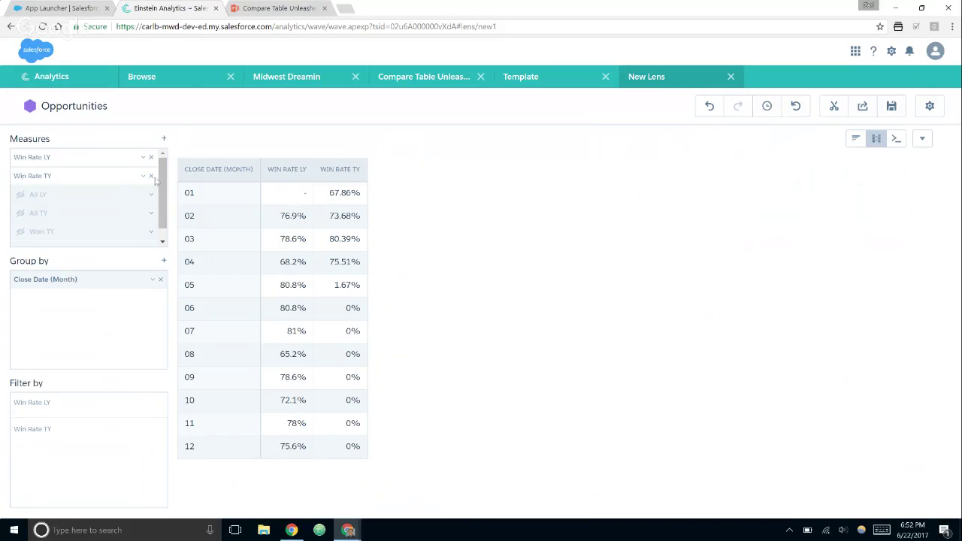
left_click(143, 159)
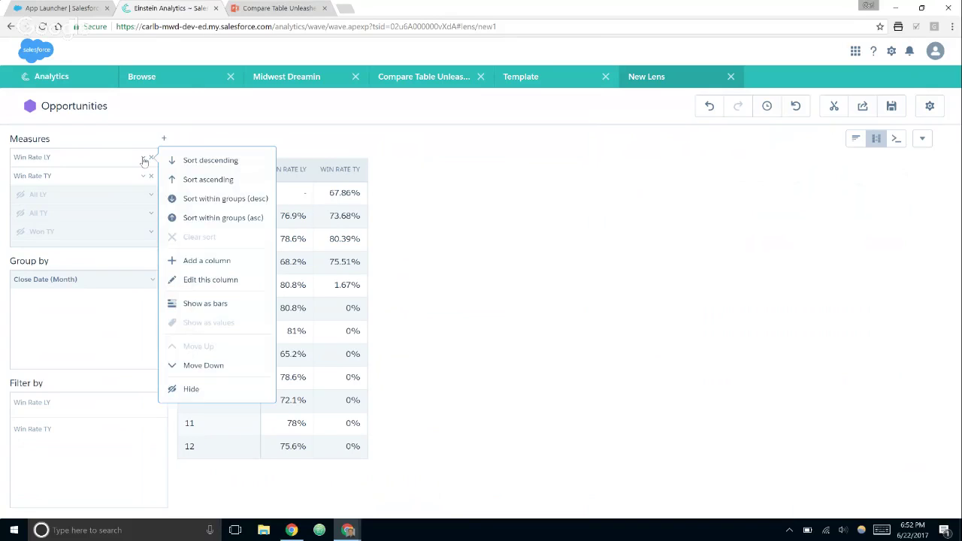
left_click(207, 281)
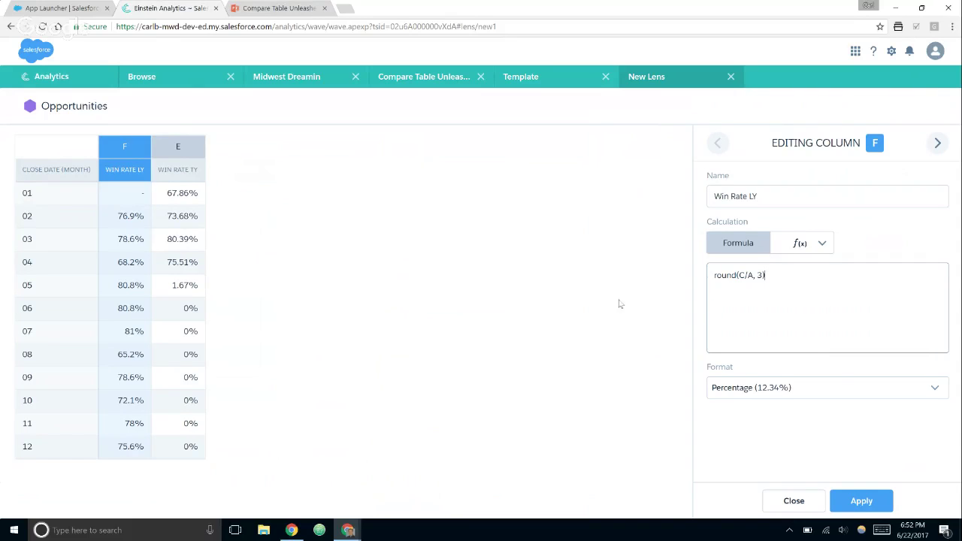
Try to apply the formula "case when a = 0 then 0 else round(C/A, 3) end" to Win Rate LY.
type("case when ")
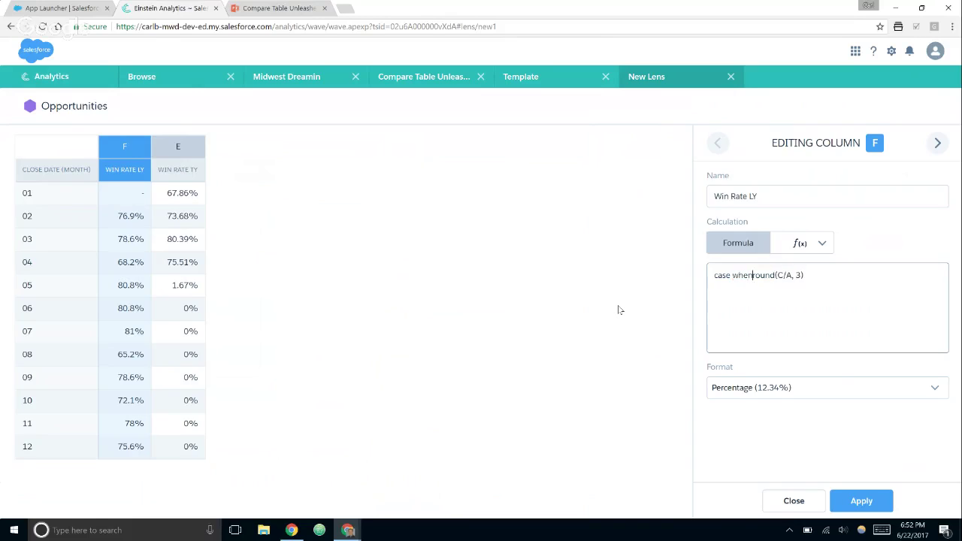
type("a = 0 then 0 else")
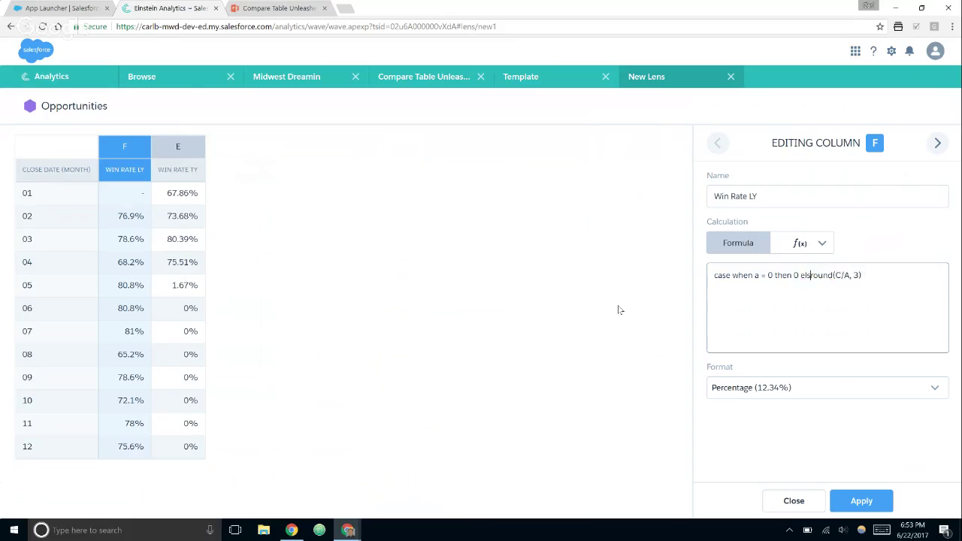
left_click(882, 280)
type("end")
left_click(862, 499)
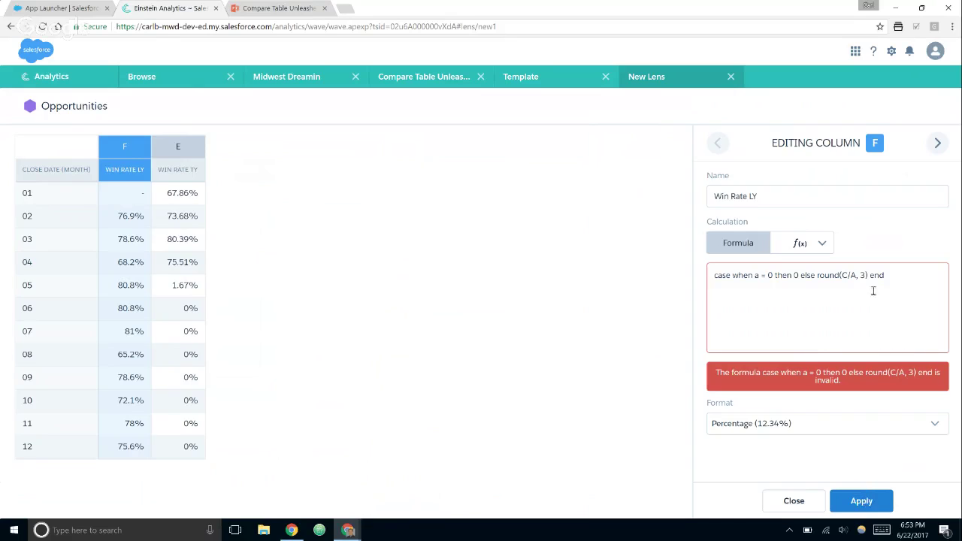
Try the case formula again with the column reference in its condition changed to a capital A.
left_click(758, 277)
double_click(757, 276)
type("A")
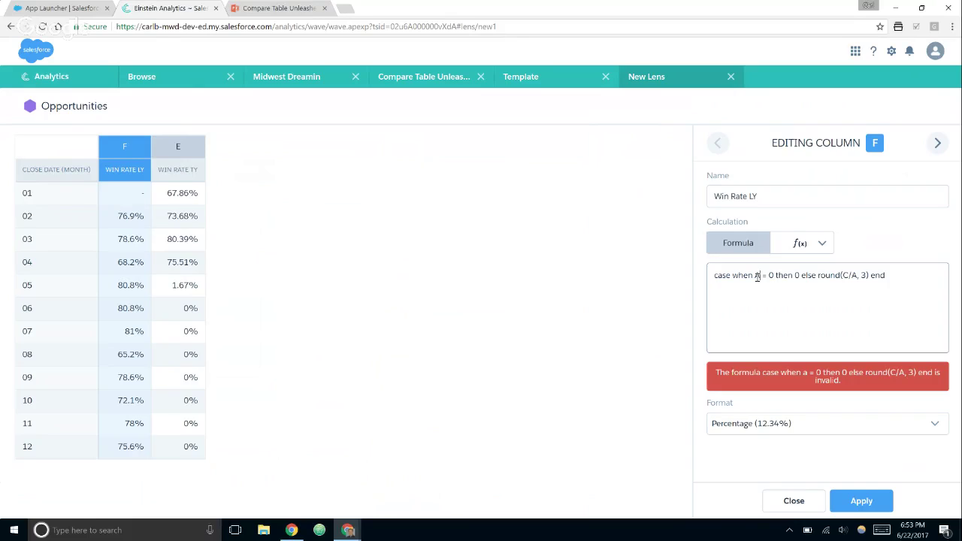
left_click(859, 505)
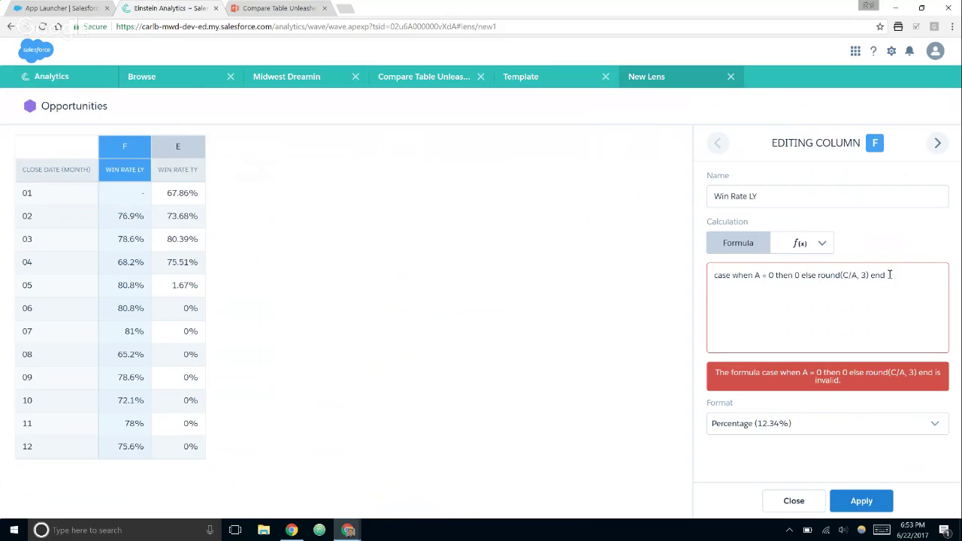
Replace the case formula in Win Rate LY with "colasece(round(C/A, 3), 0)" and try to apply it.
left_click_drag(818, 275, 602, 268)
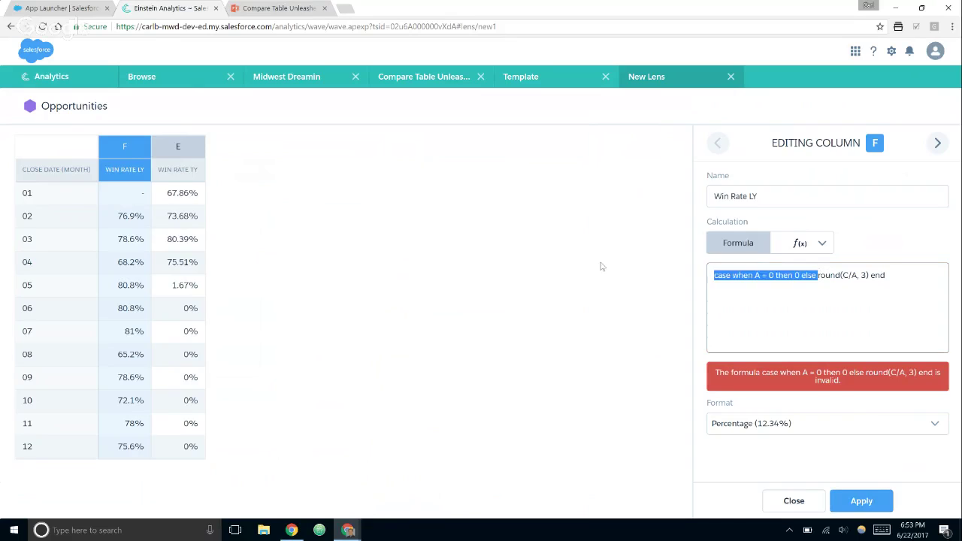
key("BackSpace")
type("colas")
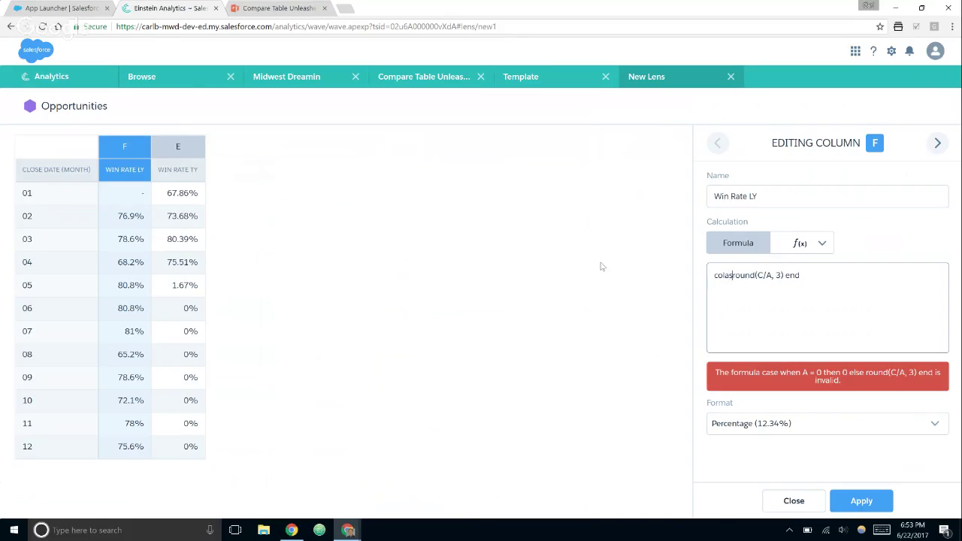
type("ecec")
key("BackSpace")
key("BackSpace")
type("e(")
left_click_drag(800, 275, 865, 275)
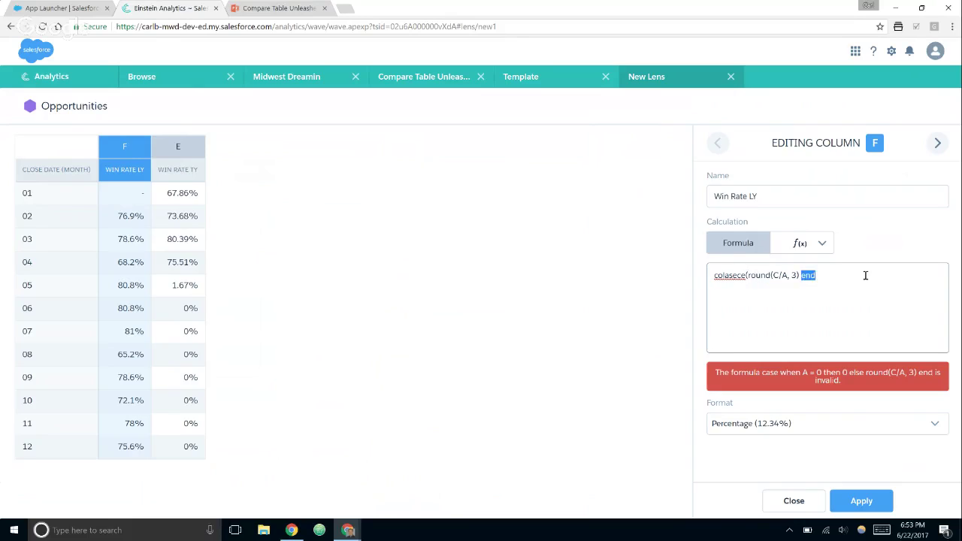
key("BackSpace")
type(", 0)")
left_click(863, 501)
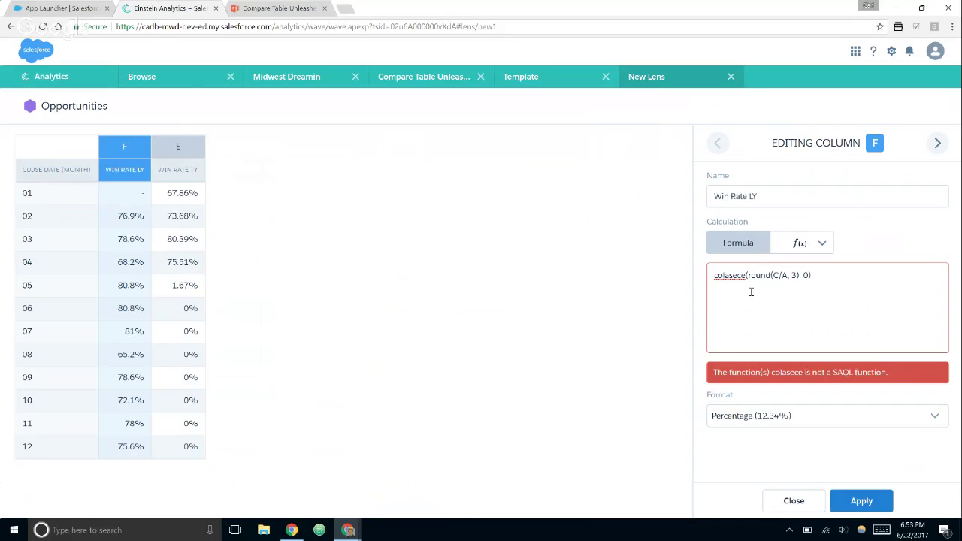
Correct the function name to coalesce, apply "coalesce(round(C/A, 3), 0)" to Win Rate LY, and close the column editor.
double_click(733, 276)
type("coal")
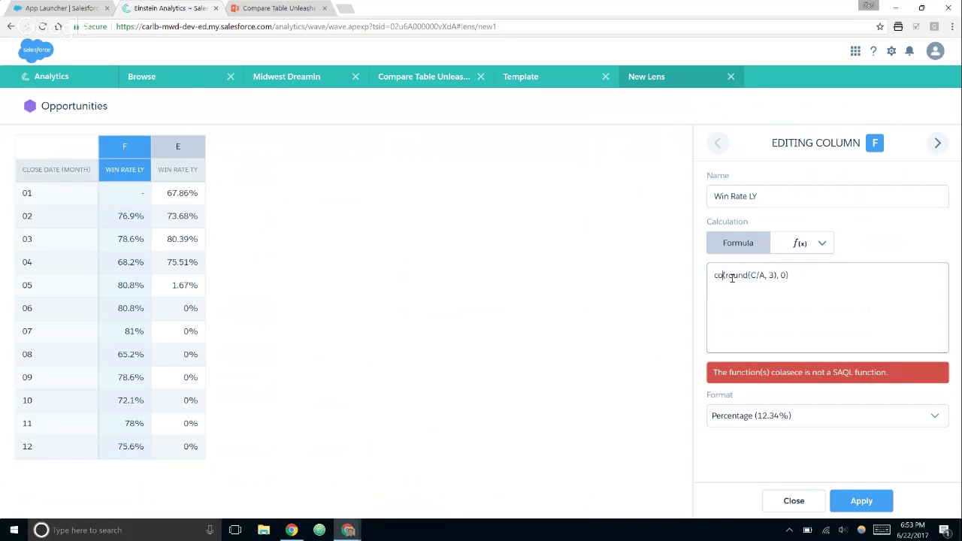
type("esce")
left_click(863, 501)
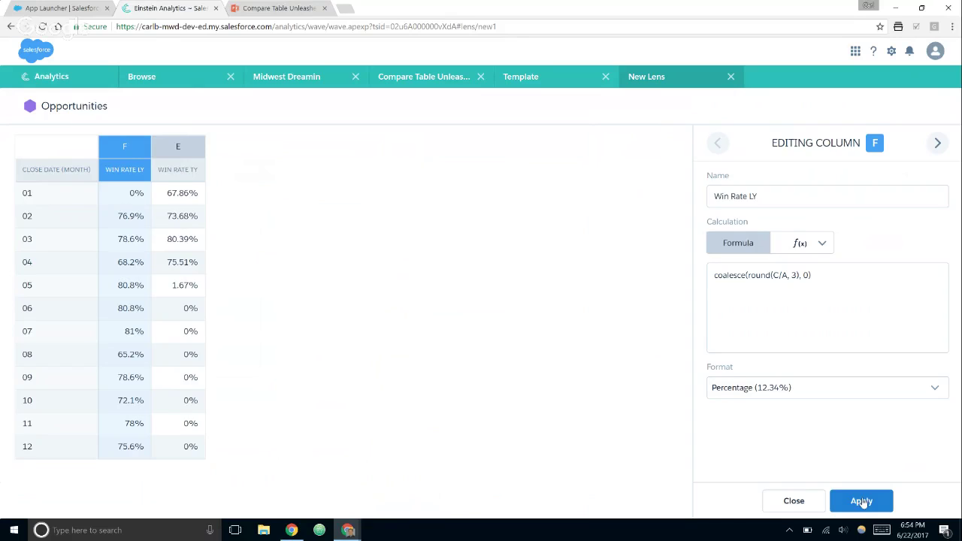
left_click(794, 501)
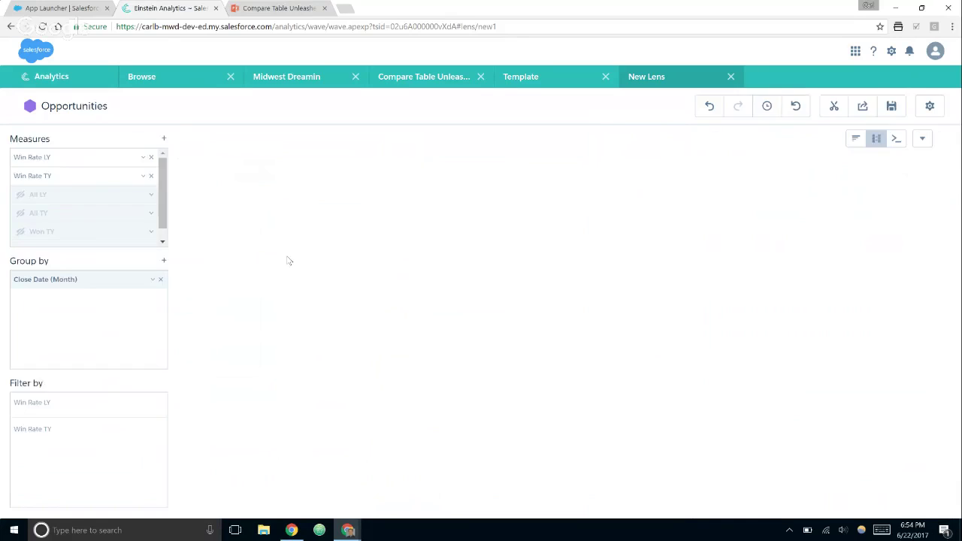
Remove the Close Date (Month) grouping and clip the two win rates to the dashboard designer.
left_click(161, 279)
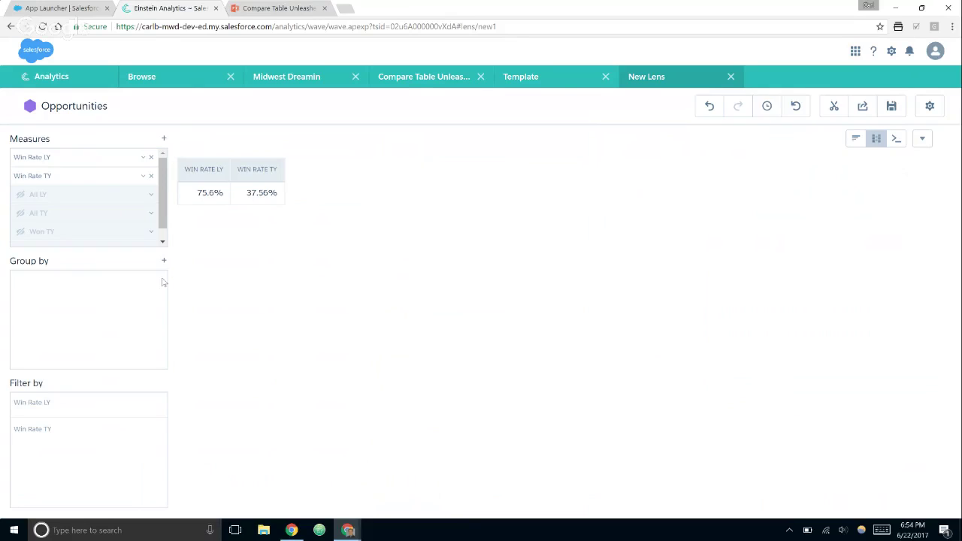
left_click(560, 83)
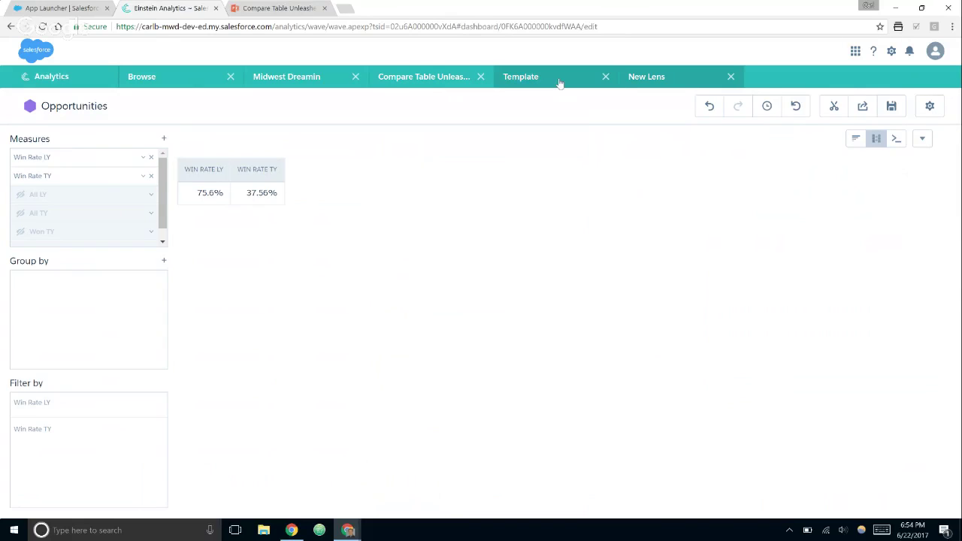
left_click(662, 76)
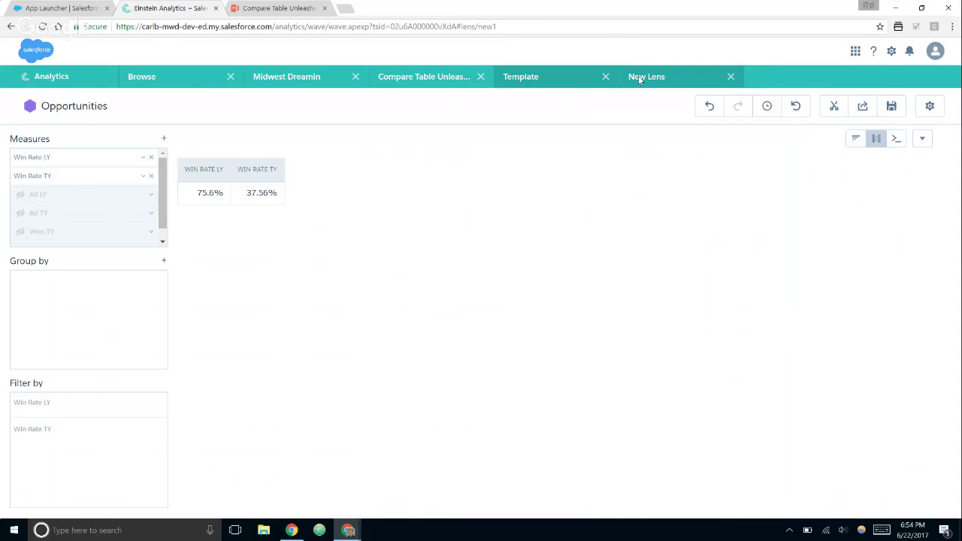
left_click(834, 106)
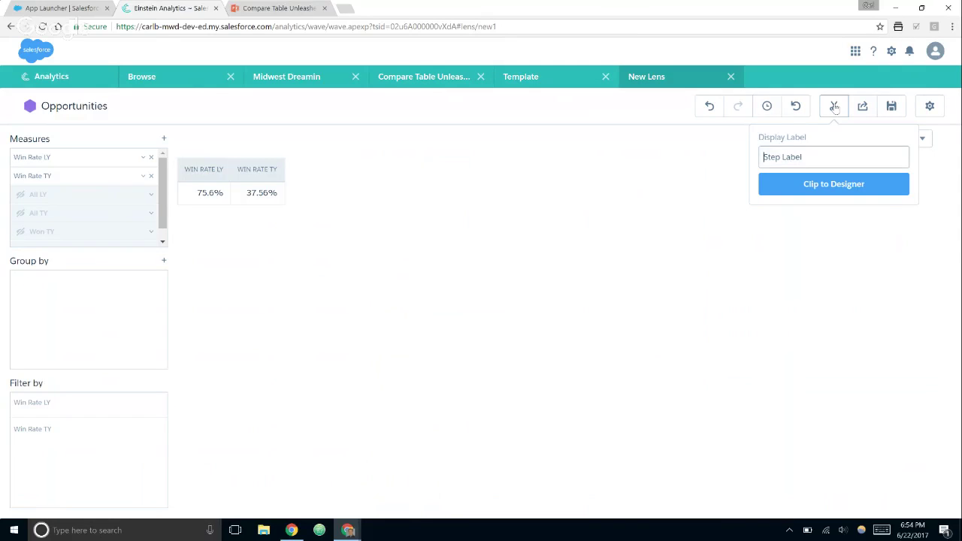
left_click(832, 187)
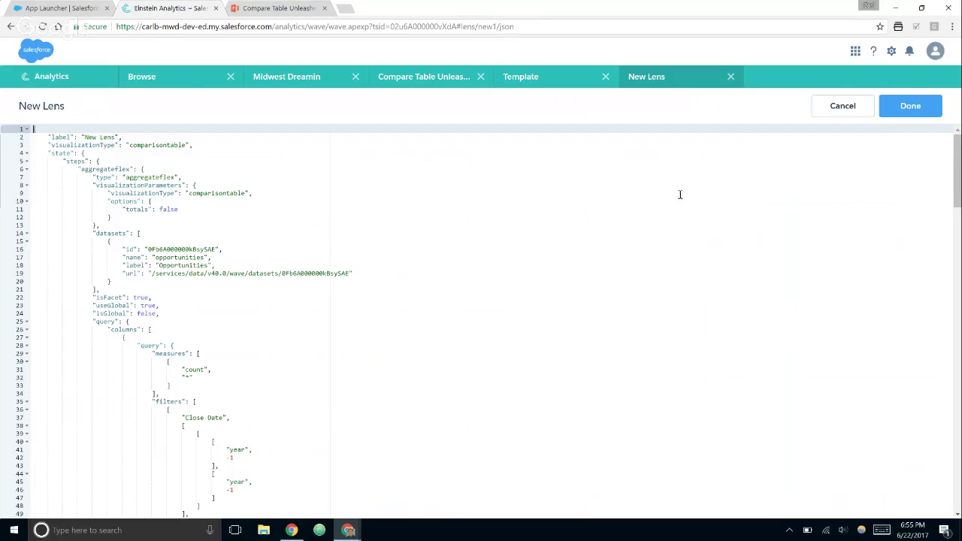
In the lens JSON, change the second "year" of the All TY Close Date filter to "day" and save the edit.
scroll(681, 195, "down", 1)
scroll(681, 195, "down", 3)
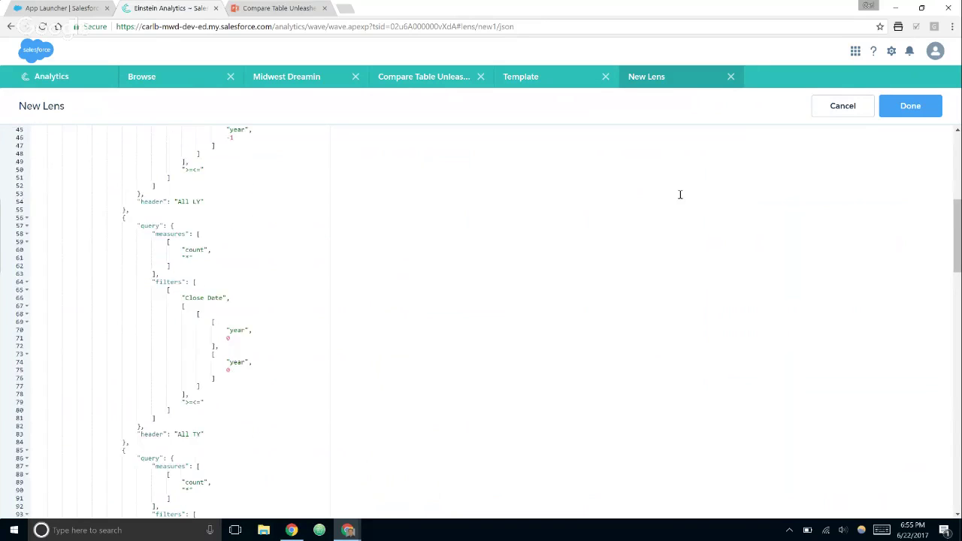
double_click(237, 363)
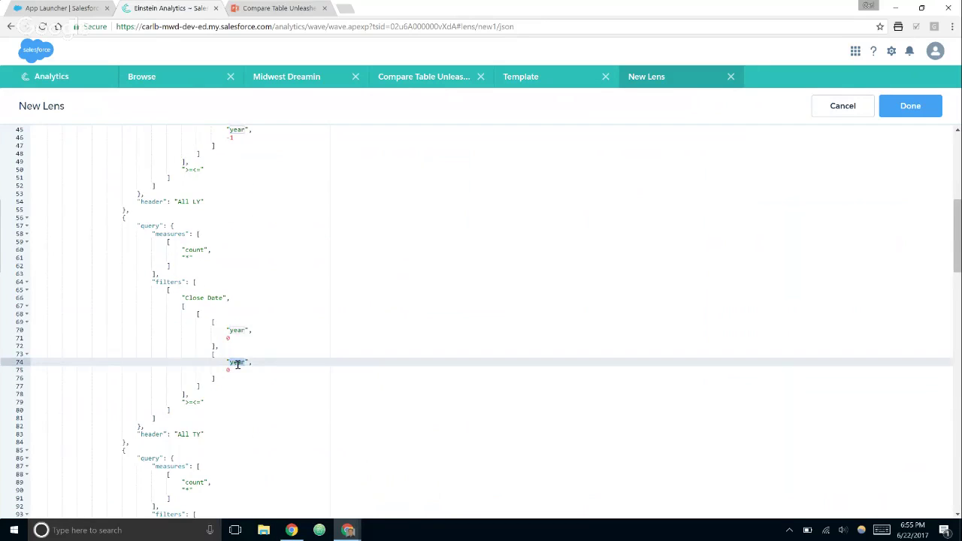
type("day")
left_click(904, 107)
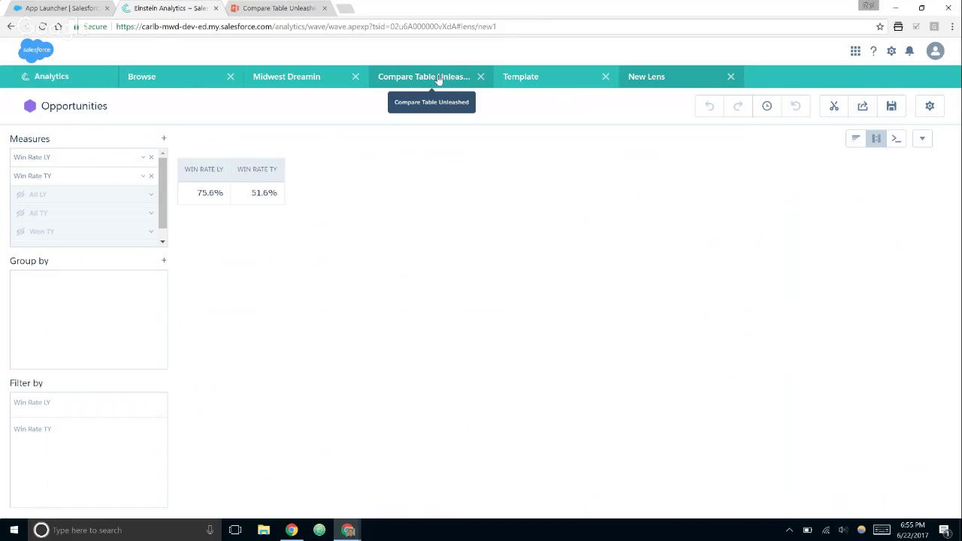
Start a new lens on the Opportunities dataset and show it as a compare table.
left_click(181, 79)
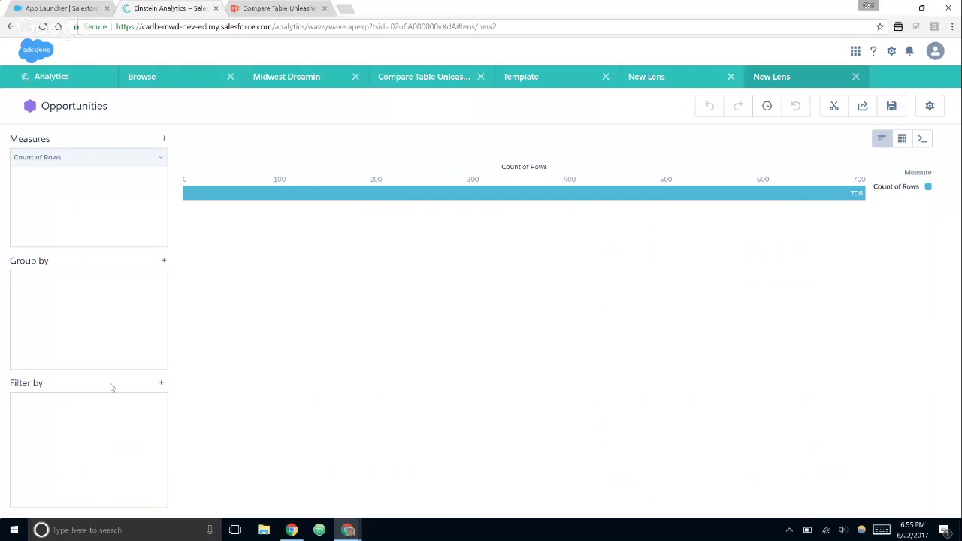
left_click(900, 142)
left_click(827, 189)
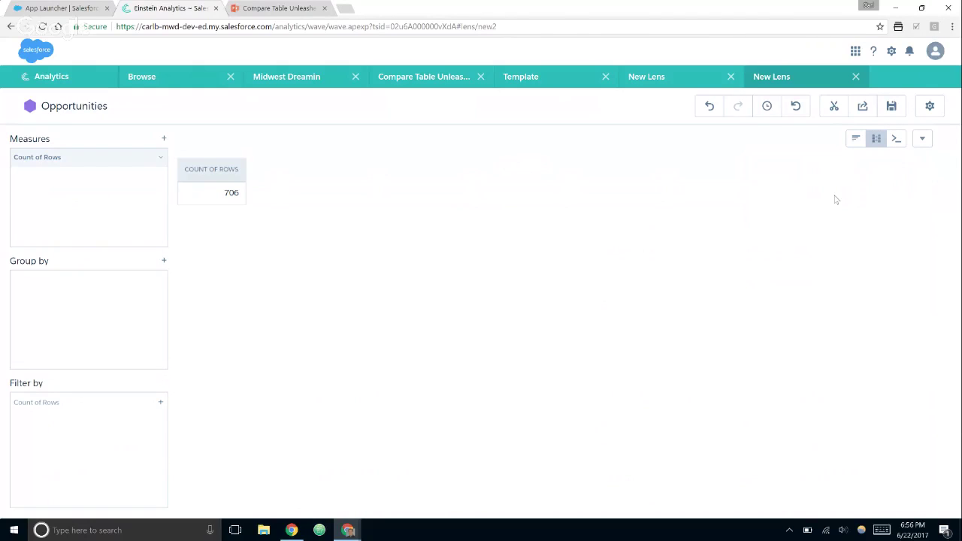
Change the measure to Sum of Amount and group the compare table by Account.Name.
left_click(115, 158)
left_click(186, 197)
left_click(263, 192)
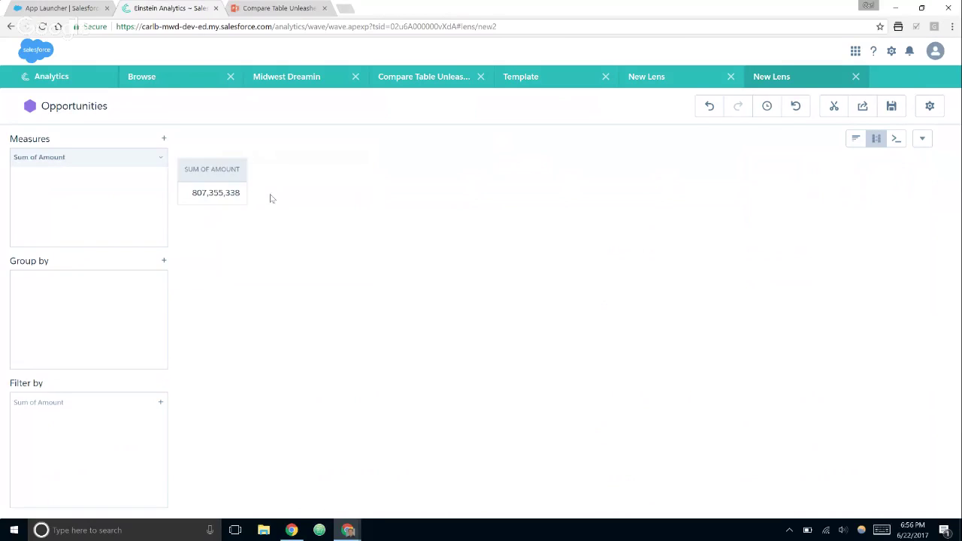
left_click(164, 262)
type("accou")
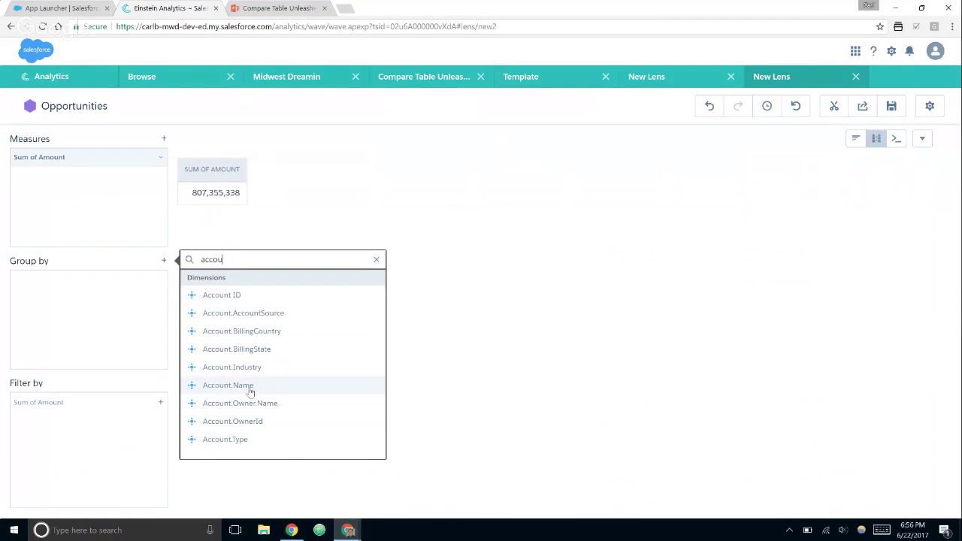
left_click(228, 385)
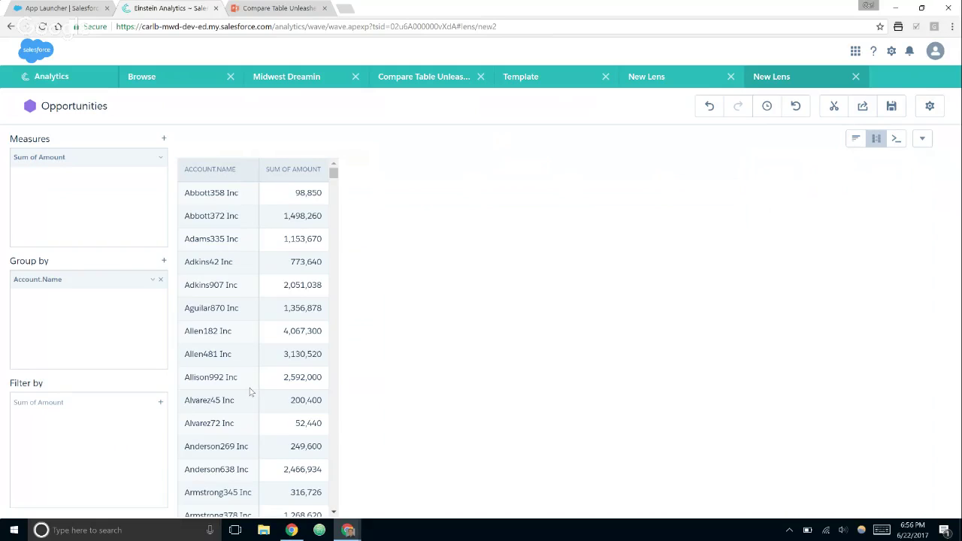
Add a second amount column and apply Rank Within Group on Sum of Amount, using Rank in descending order with reset group None.
left_click(162, 157)
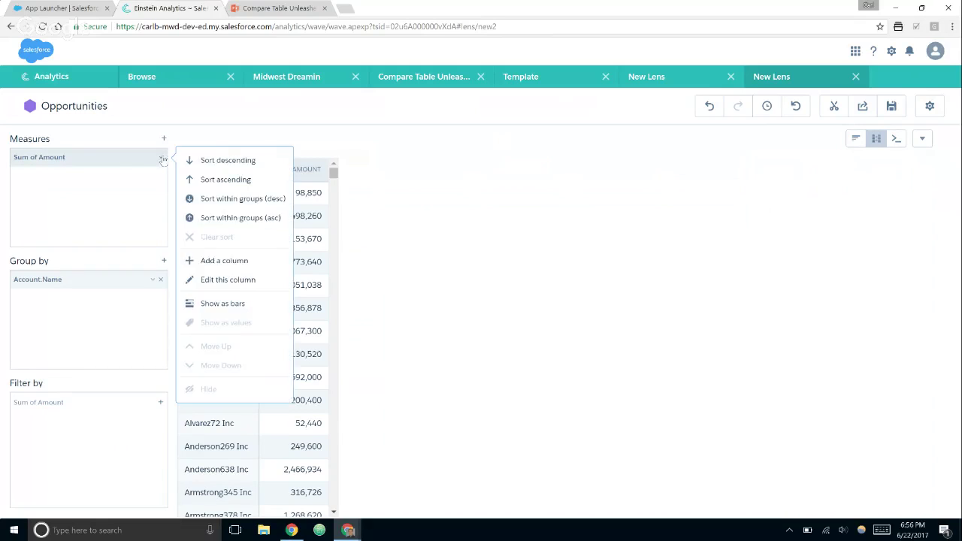
left_click(218, 260)
left_click(154, 177)
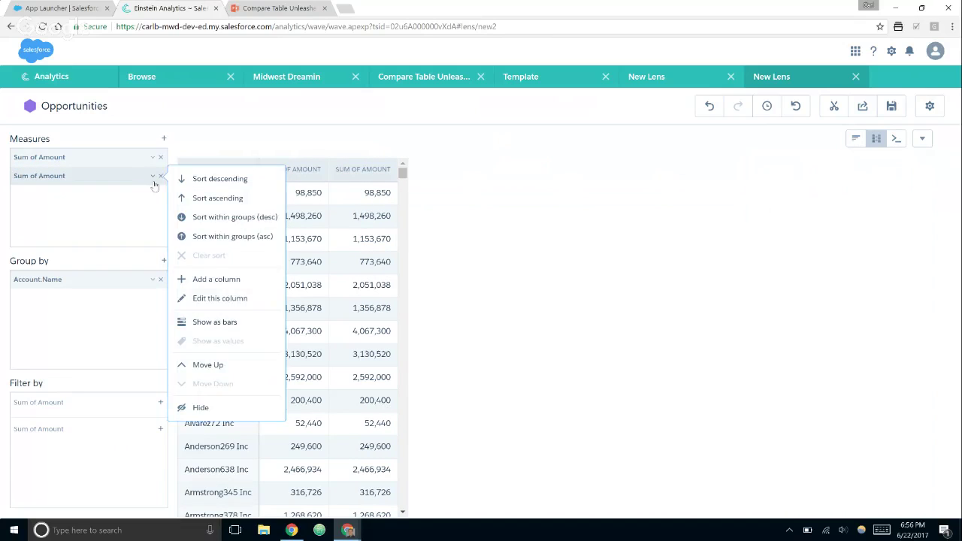
left_click(219, 298)
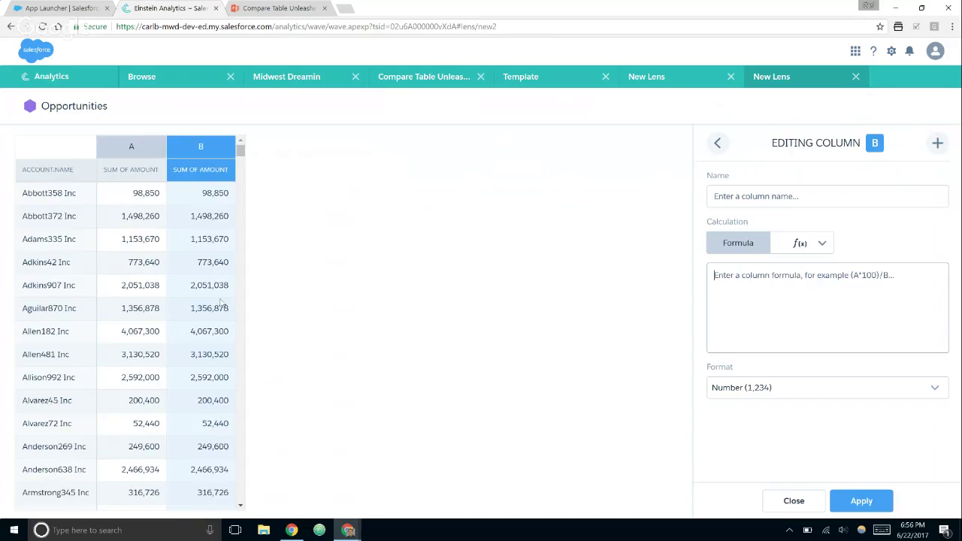
left_click(832, 249)
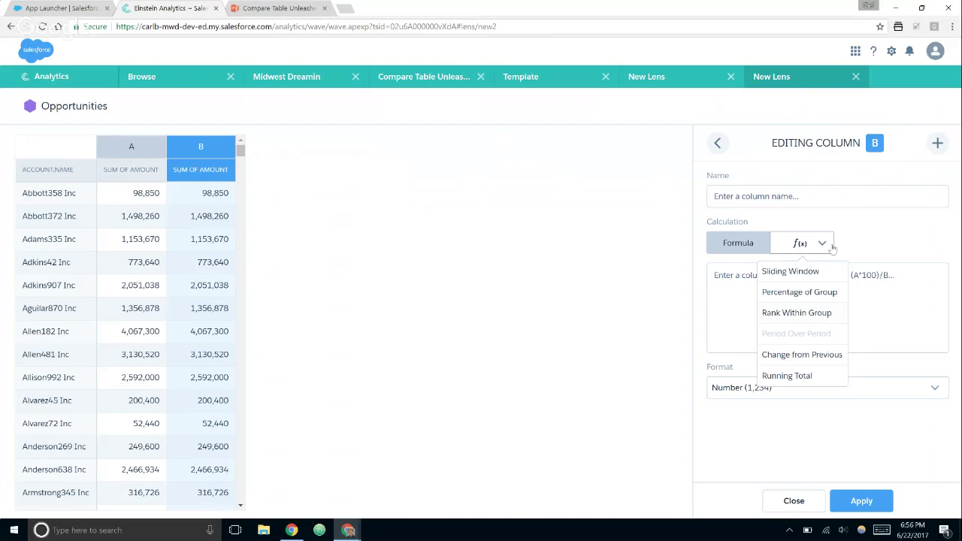
left_click(817, 312)
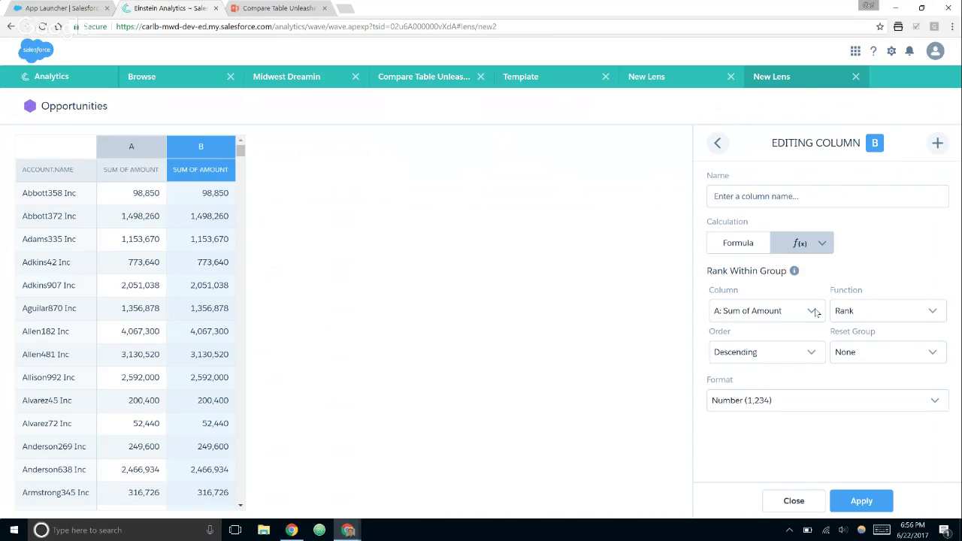
left_click(870, 318)
left_click(869, 318)
left_click(871, 352)
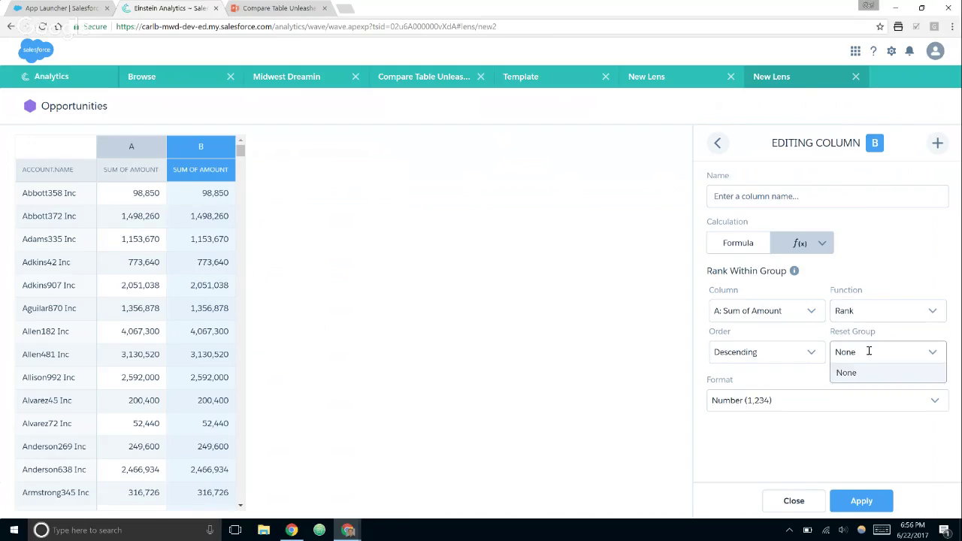
left_click(870, 351)
left_click(862, 501)
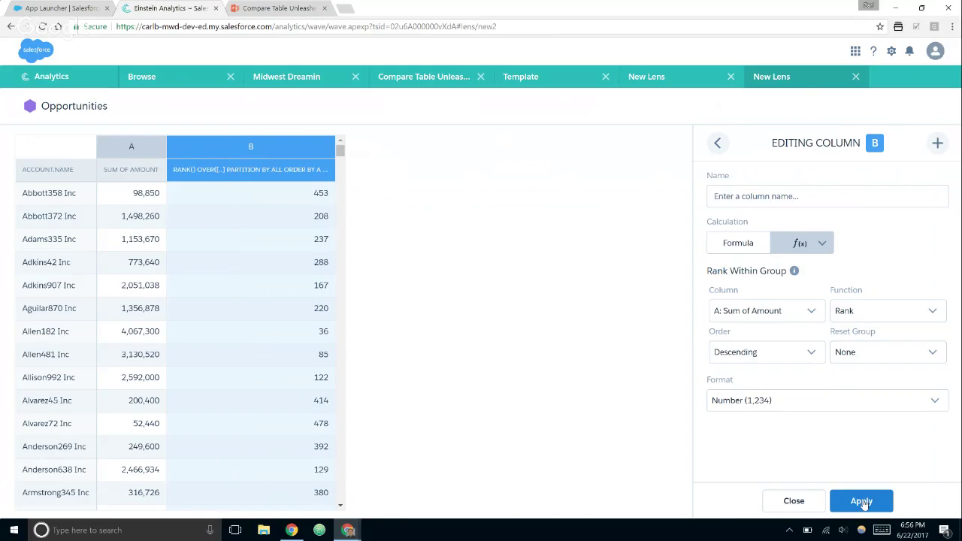
Try to name the ranking column "Rank" and close the column editor.
left_click(795, 198)
type("Rank")
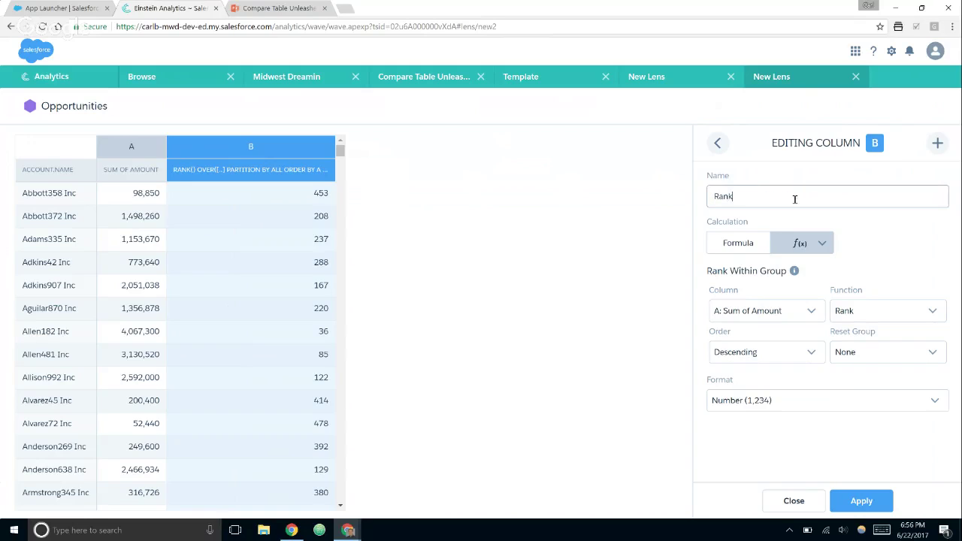
left_click(793, 500)
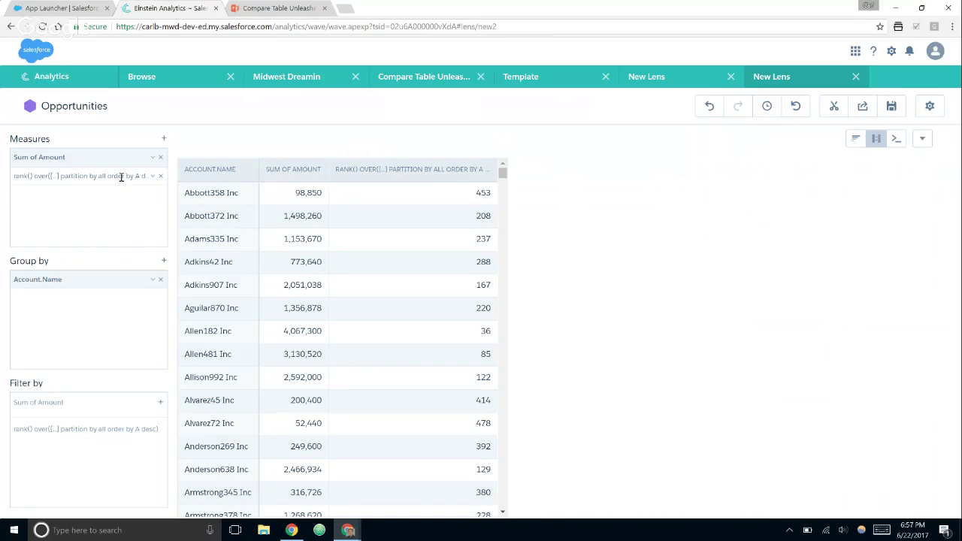
Sort the table ascending by the rank column and change its grouping to Close Date (Year).
left_click(153, 177)
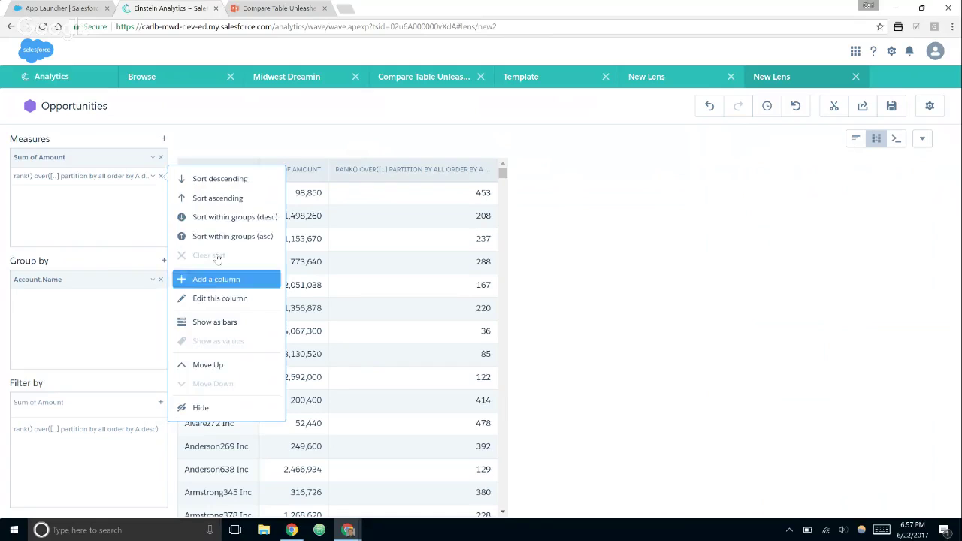
left_click(211, 198)
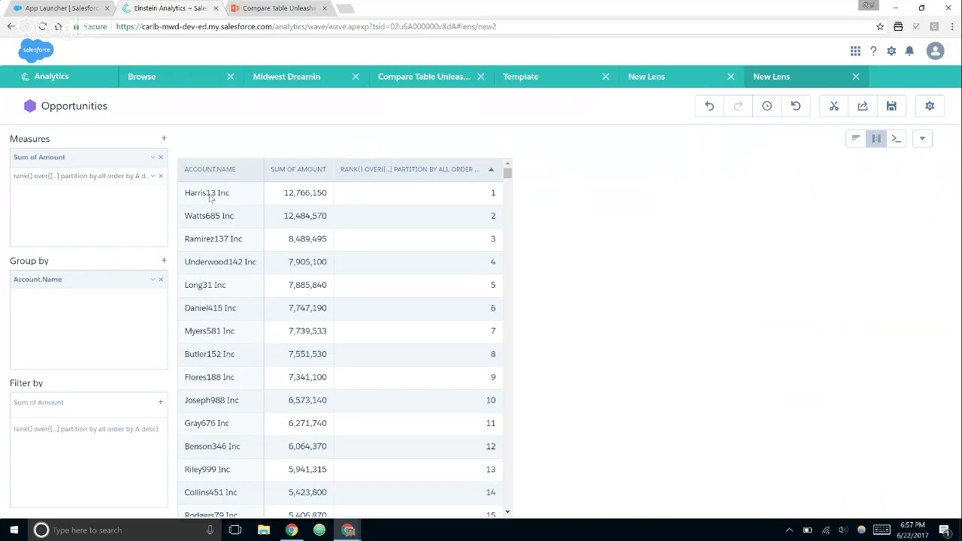
left_click(111, 284)
left_click(208, 314)
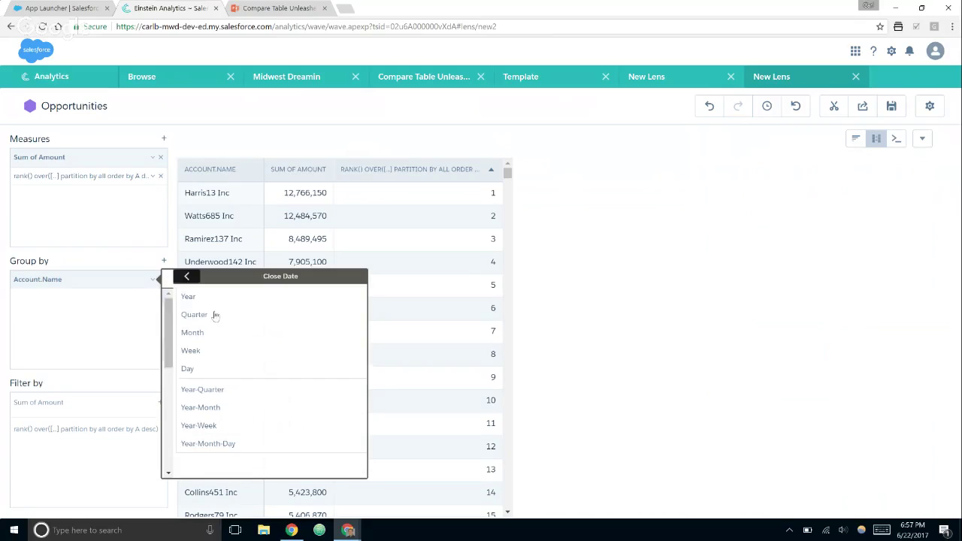
left_click(192, 300)
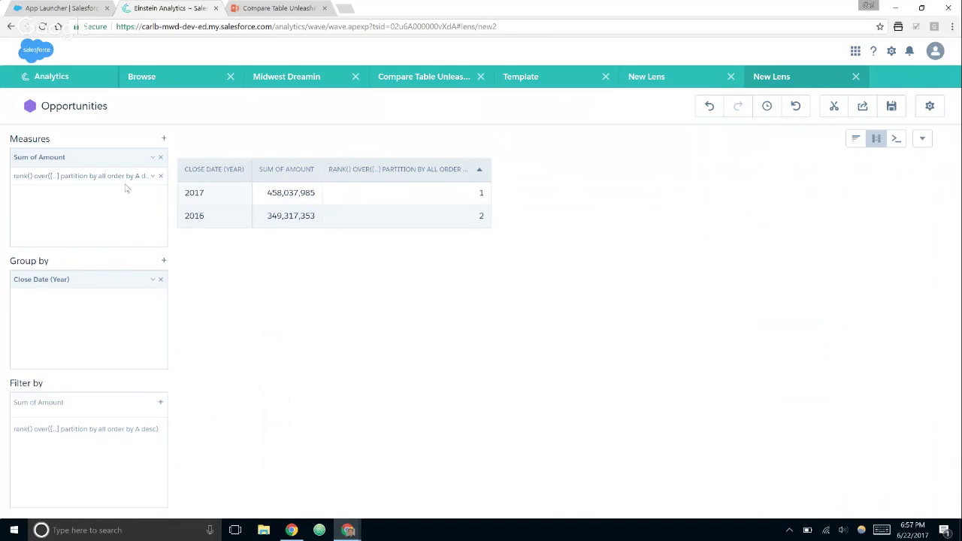
Name the ranking column "Rank", apply the change and leave the column editor.
left_click(152, 176)
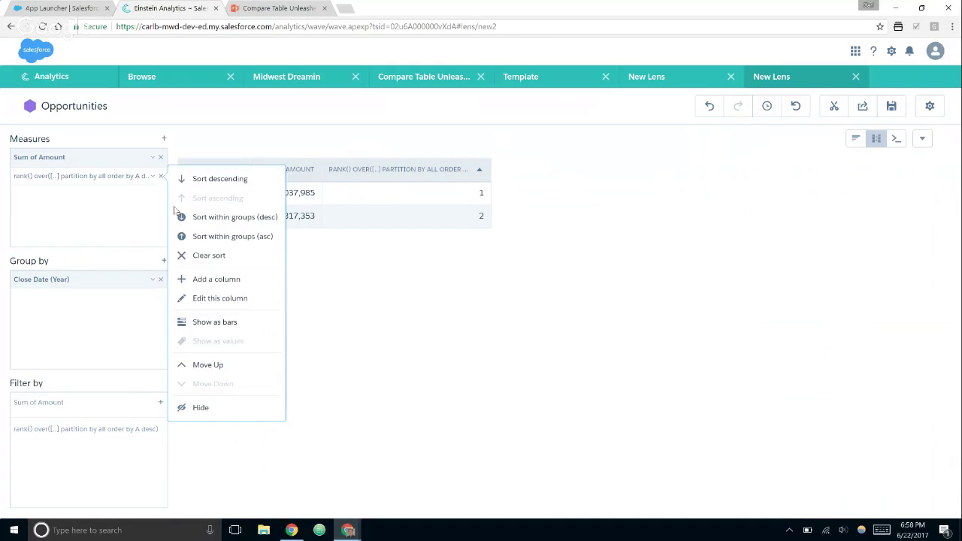
left_click(206, 300)
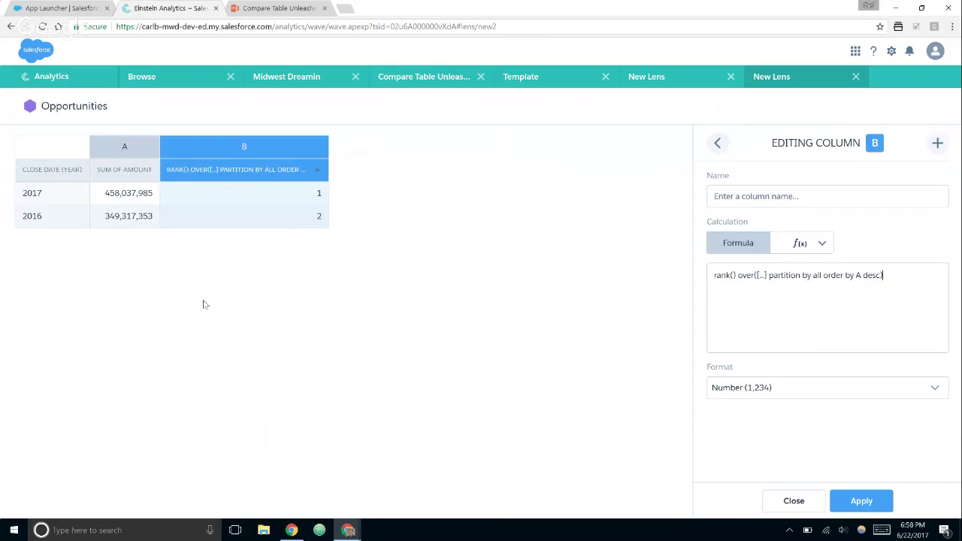
left_click(799, 199)
type("Rank")
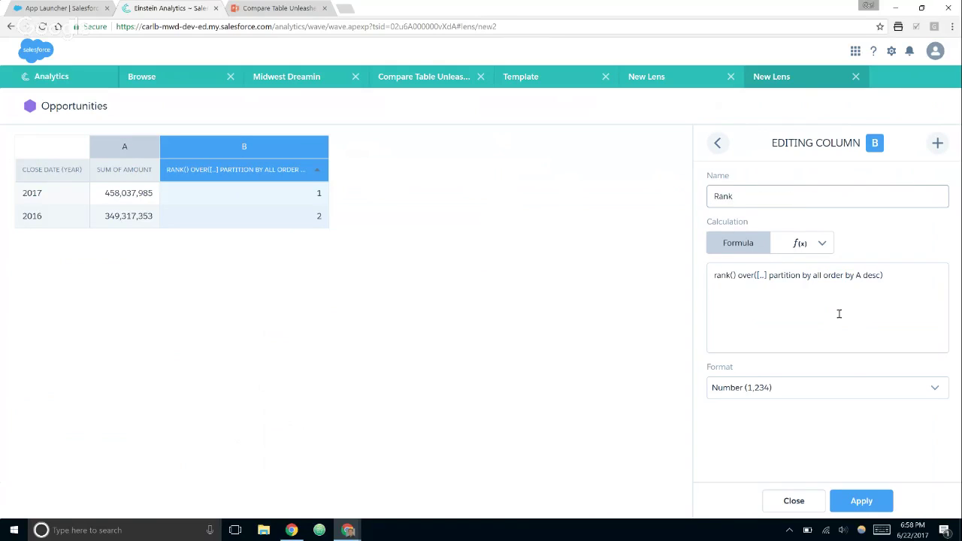
left_click(850, 500)
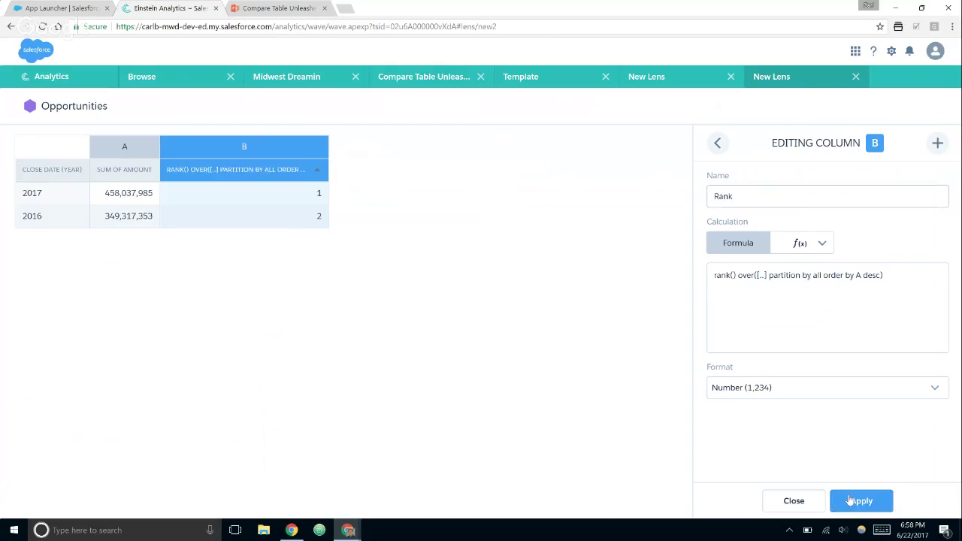
left_click(792, 500)
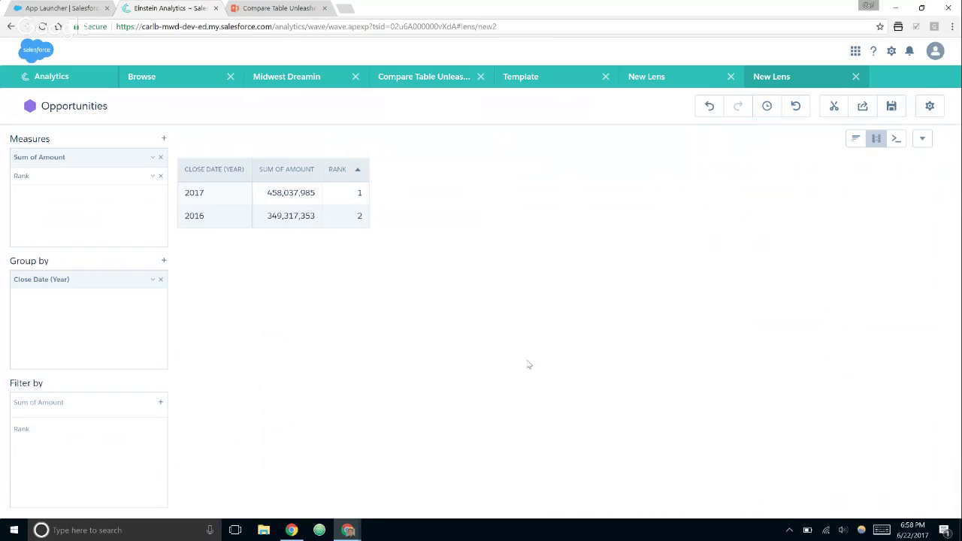
Add Close Date (Month) as a second grouping of the compare table.
left_click(164, 262)
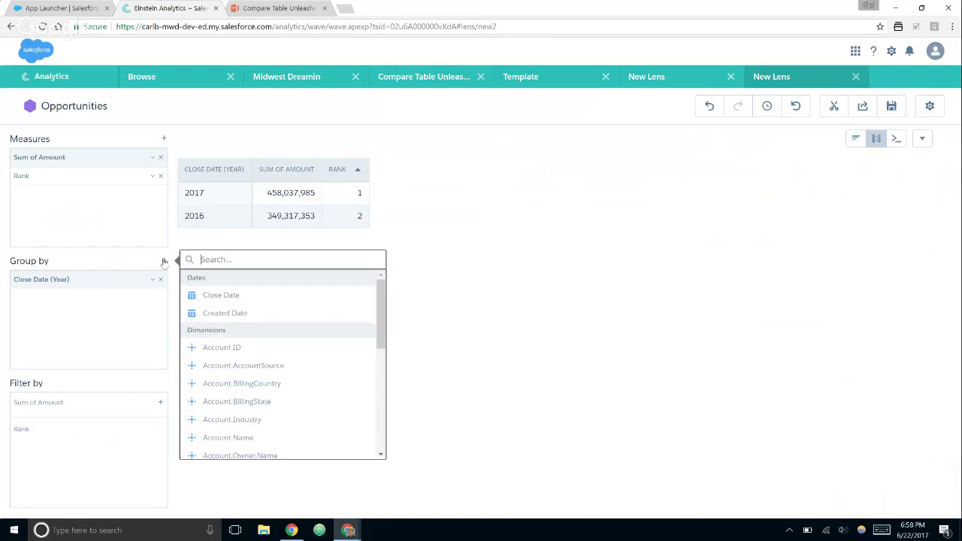
left_click(248, 296)
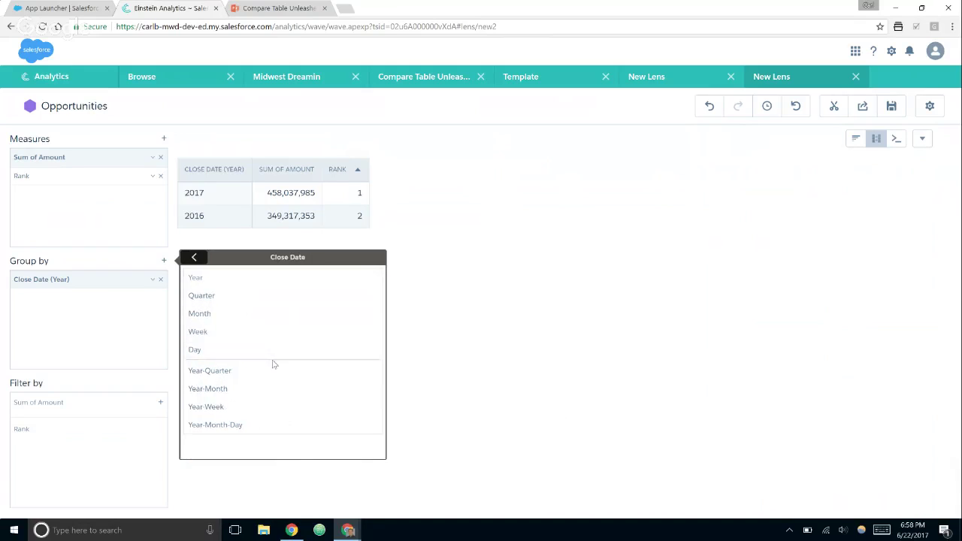
left_click(230, 321)
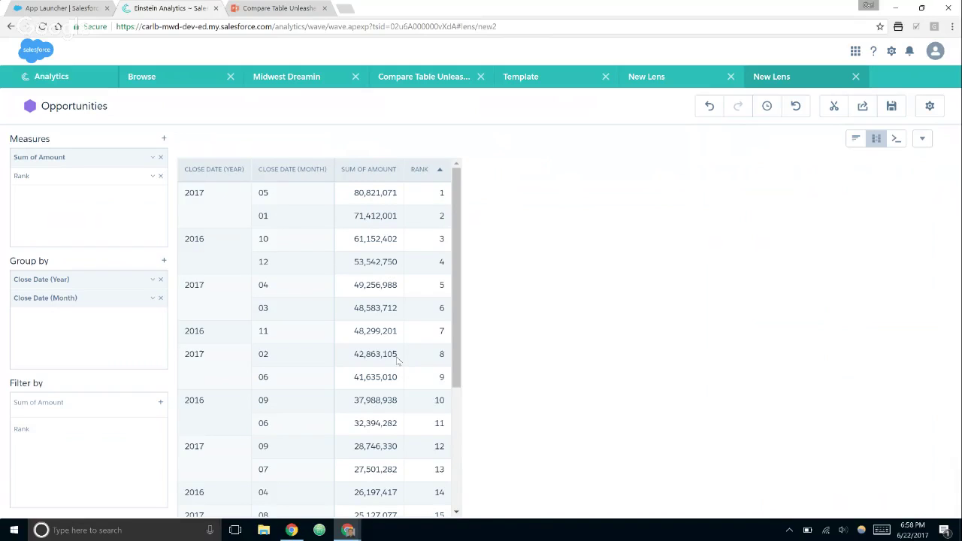
Set the Rank column to Rank Within Group on Sum of Amount, descending, with reset group Close Date (Year).
left_click(152, 178)
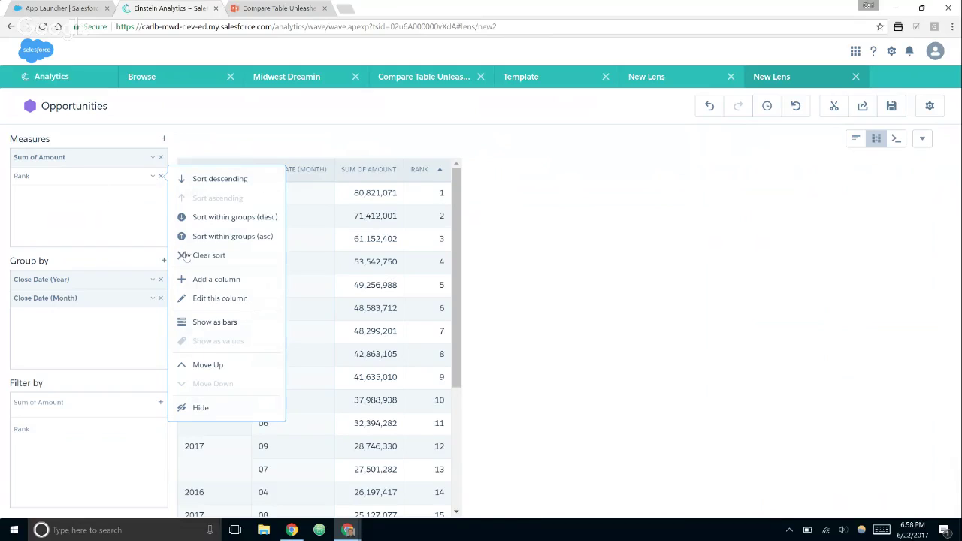
left_click(208, 298)
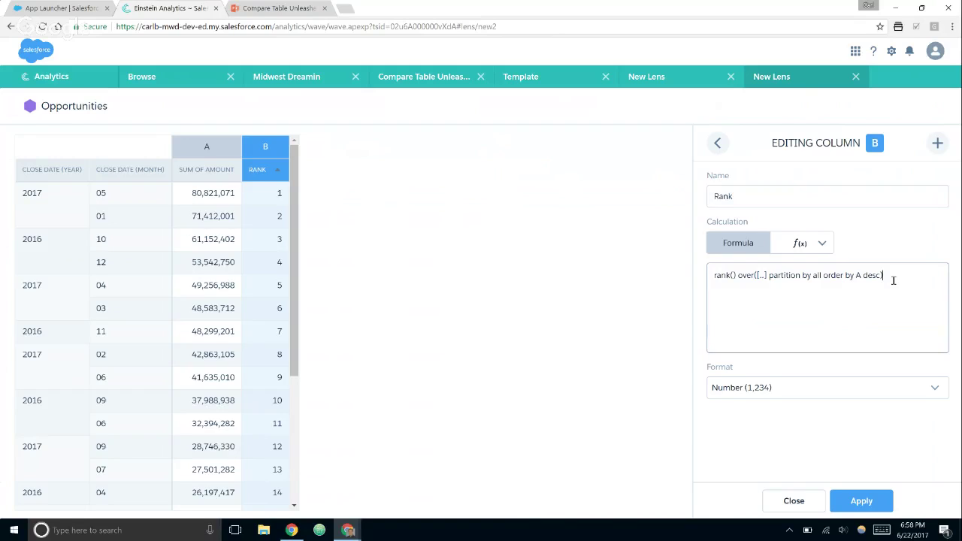
left_click(818, 246)
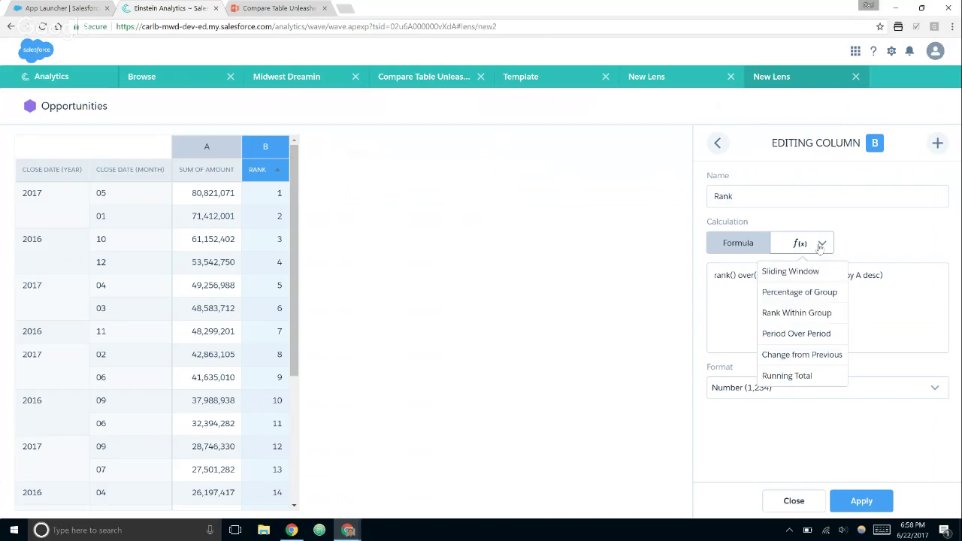
left_click(803, 312)
left_click(857, 333)
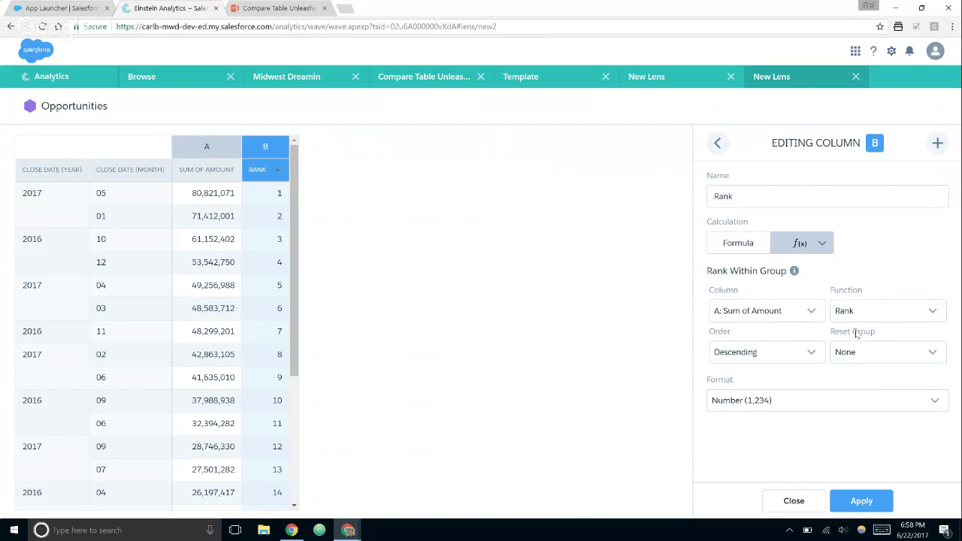
left_click(865, 352)
left_click(866, 393)
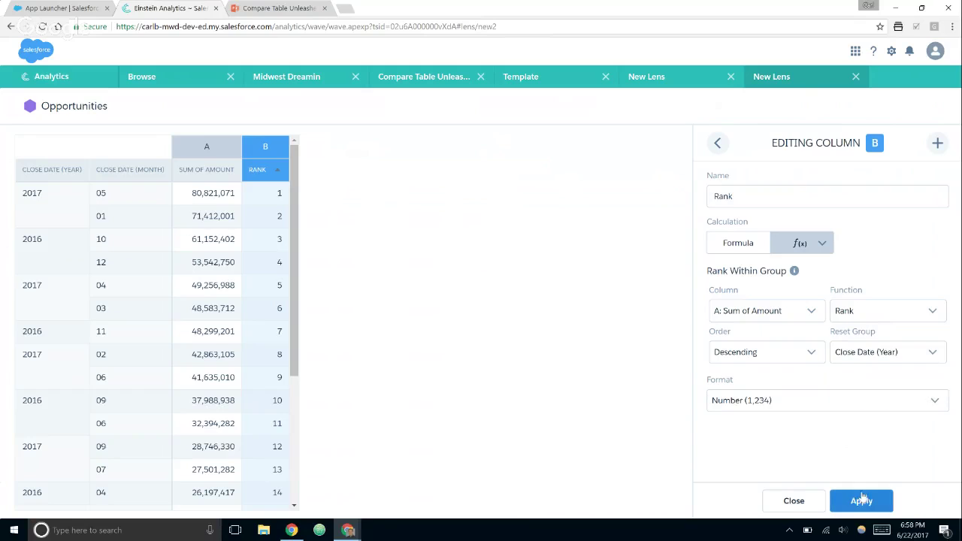
left_click(863, 498)
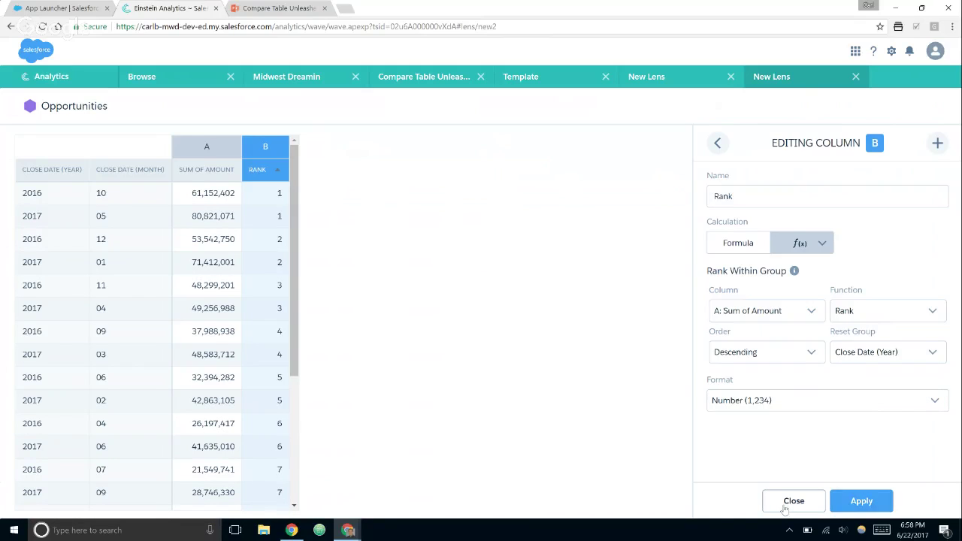
left_click(785, 508)
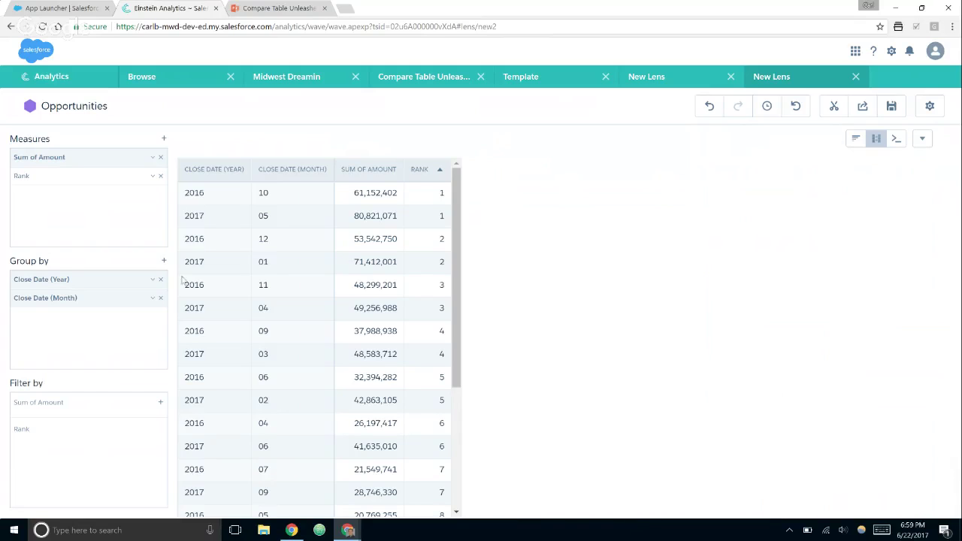
Try to remove the Close Date (Year) grouping and undo that change.
left_click(161, 280)
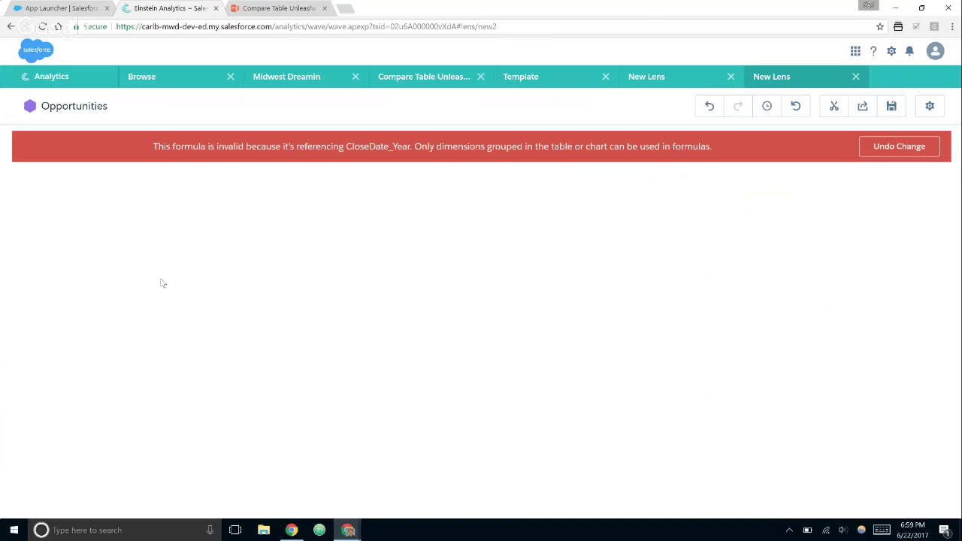
left_click(899, 146)
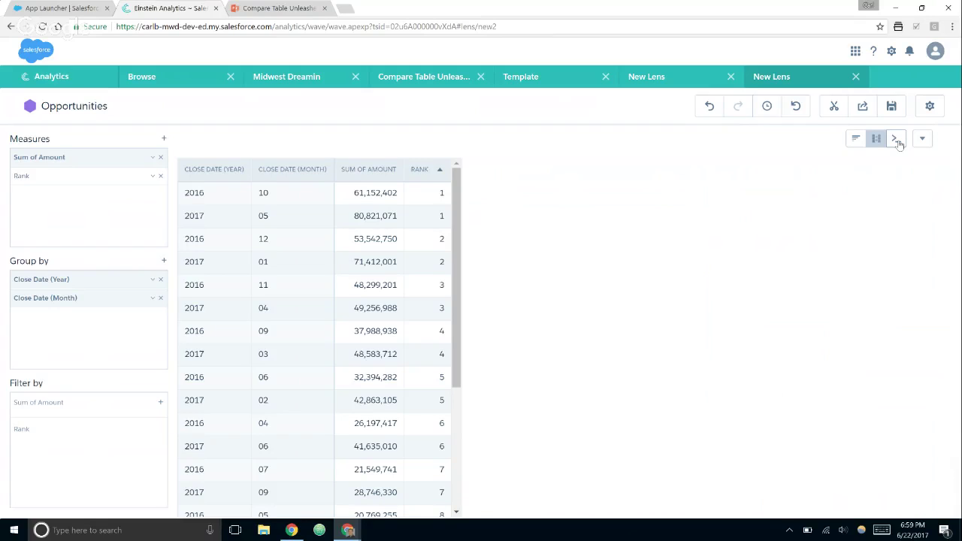
Clear the Rank column's sort and change its calculation to Running Total of Sum of Amount with reset group None.
left_click(152, 176)
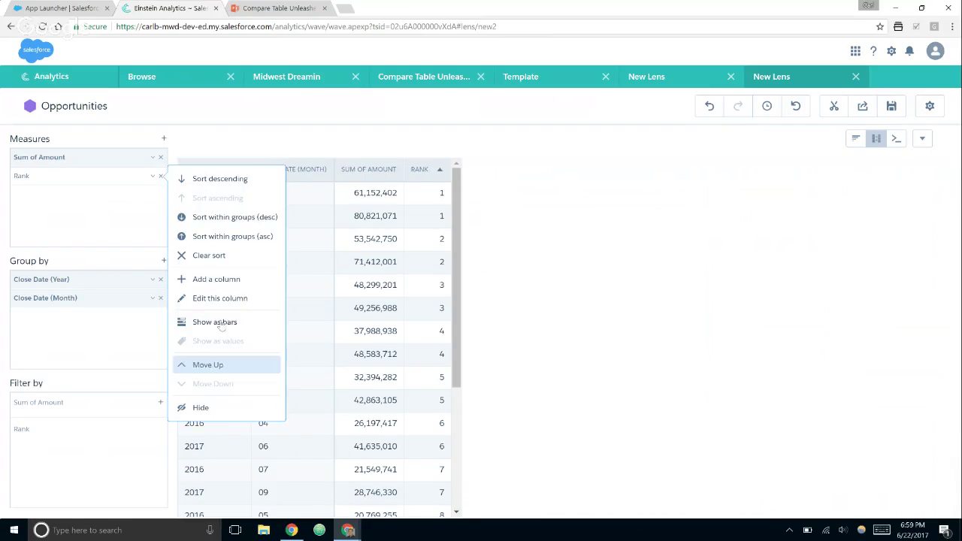
left_click(218, 256)
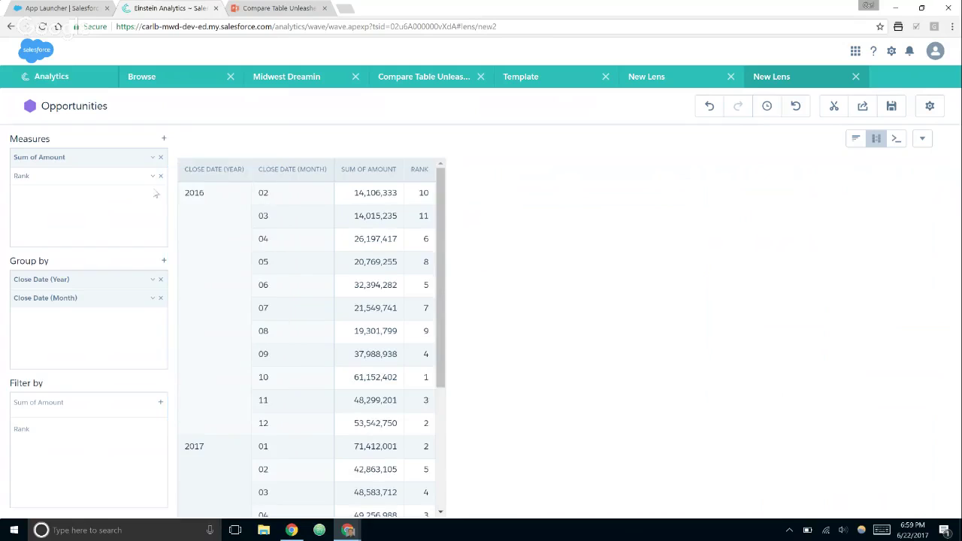
left_click(152, 177)
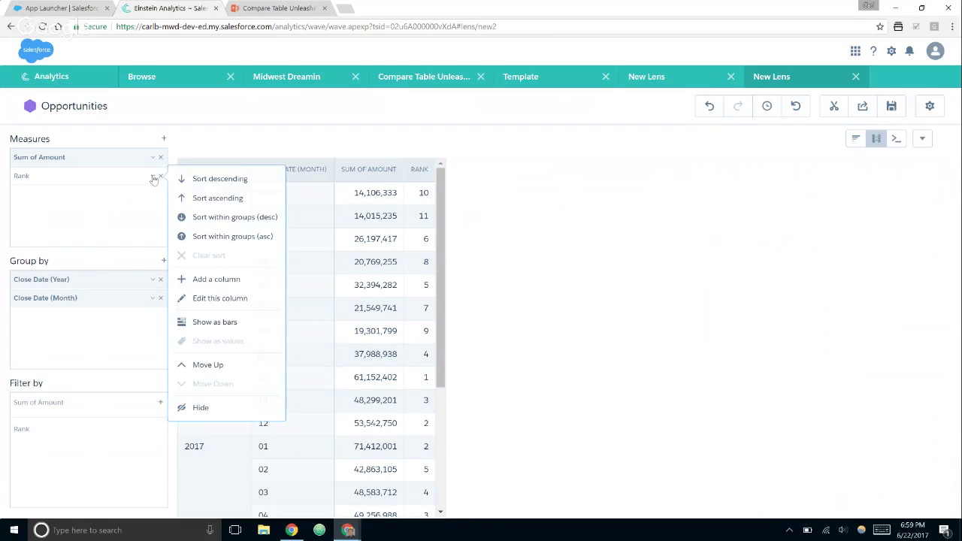
left_click(236, 298)
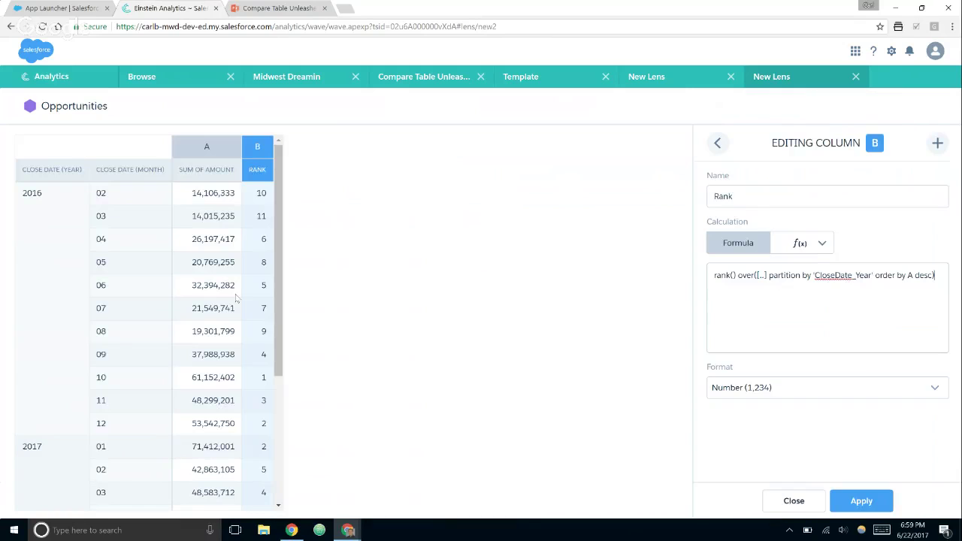
left_click(814, 247)
left_click(803, 374)
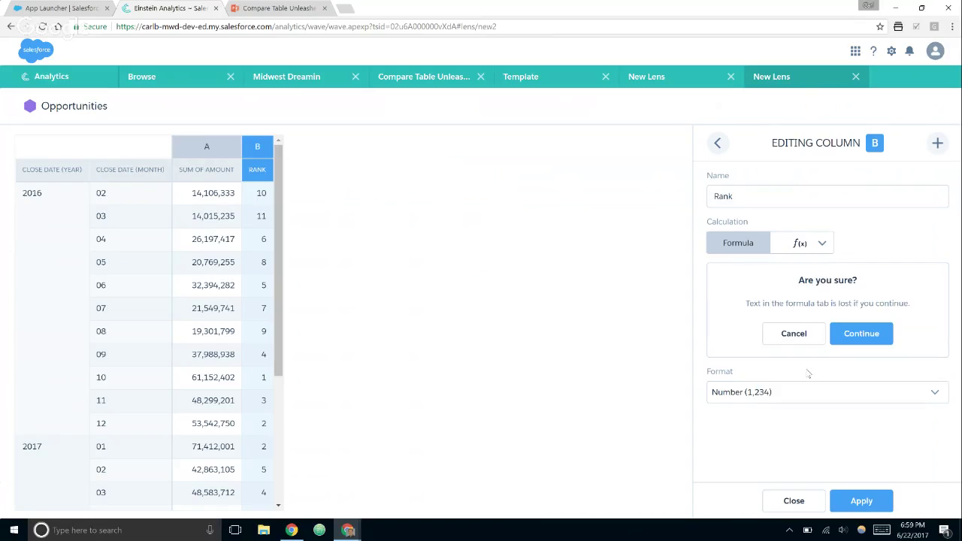
left_click(862, 338)
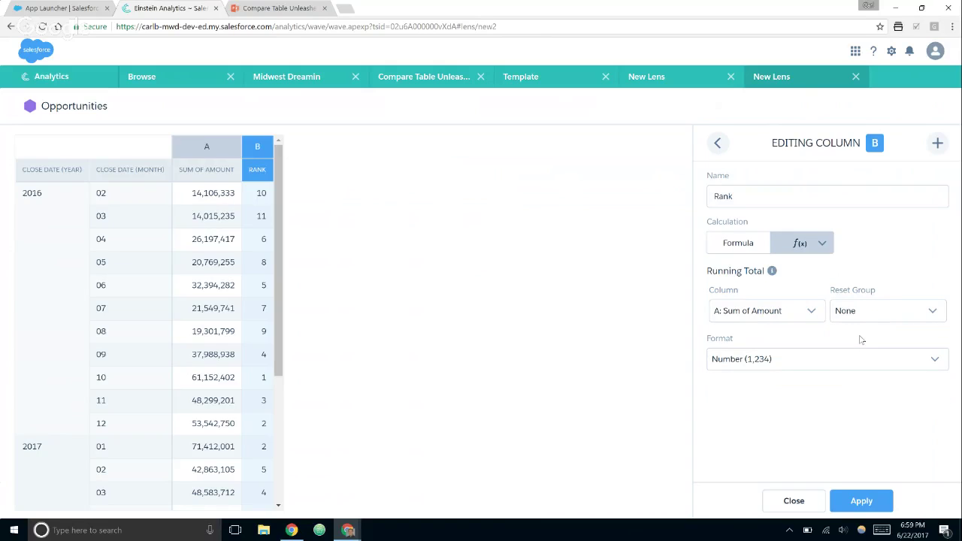
left_click(861, 319)
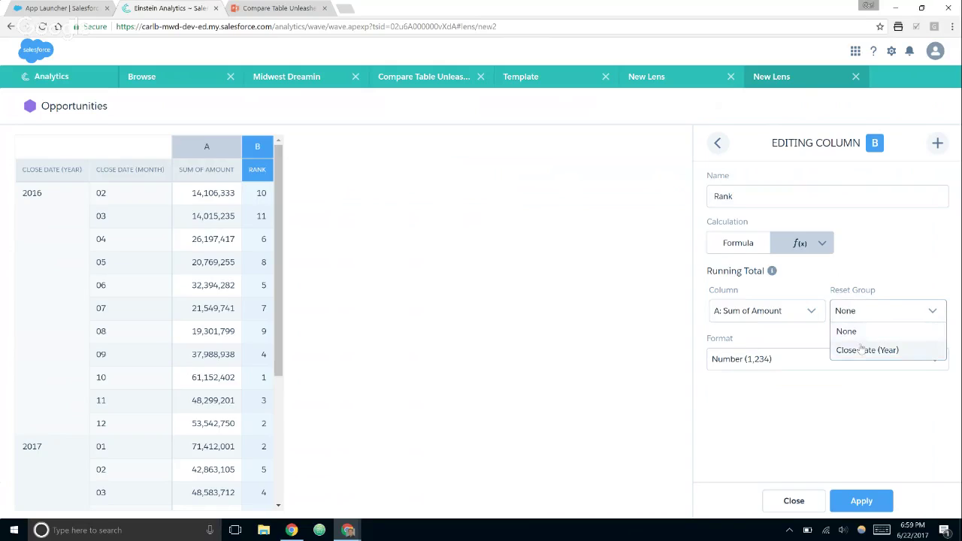
left_click(861, 349)
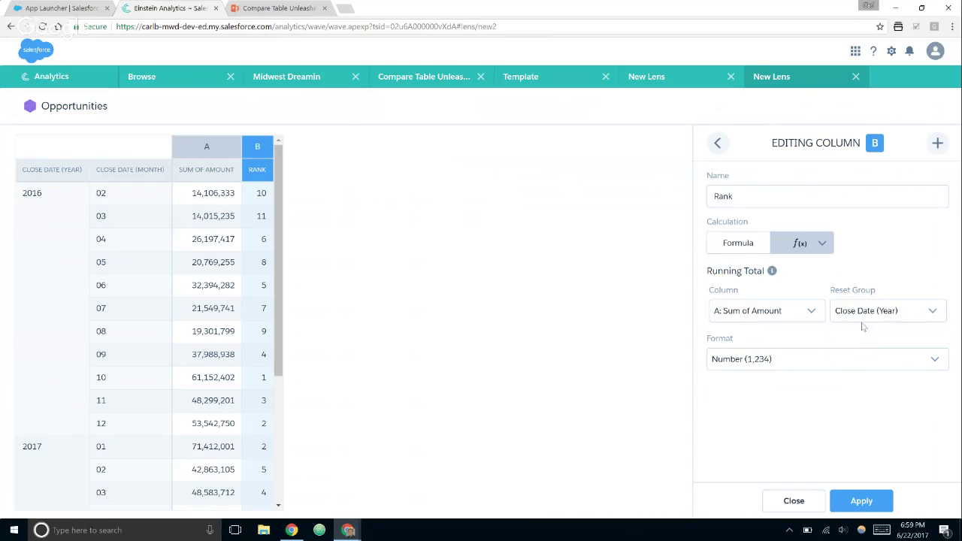
left_click(864, 312)
left_click(862, 330)
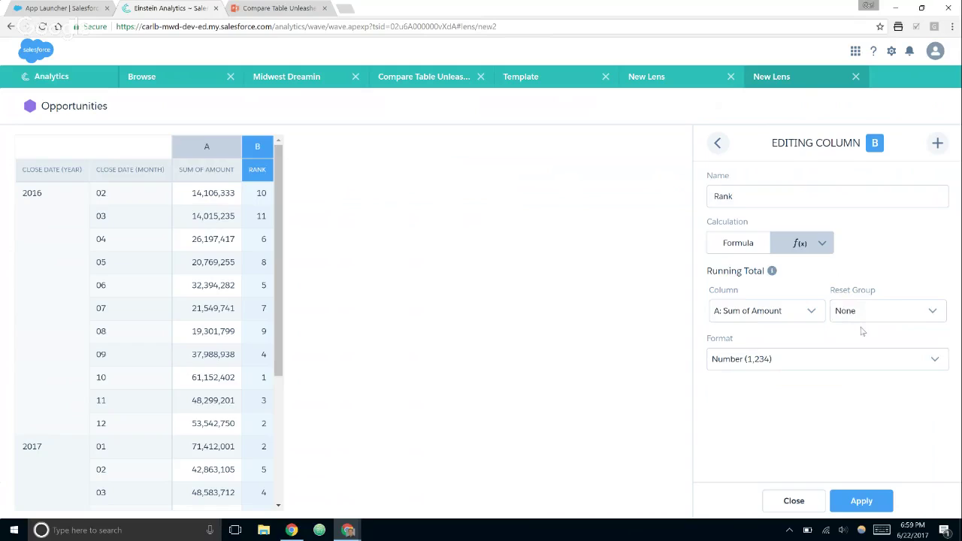
left_click(853, 501)
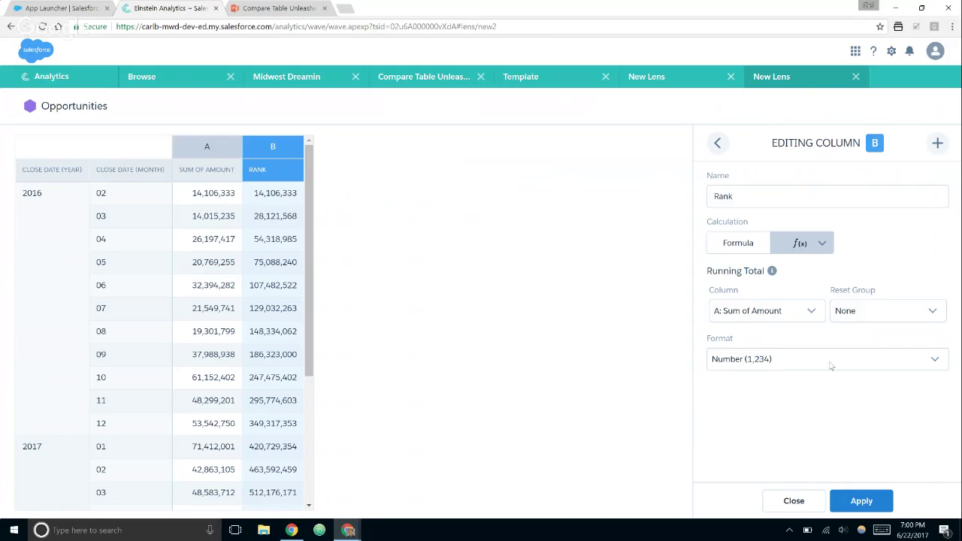
Format the running total column as Currency with Dollars ($1,234) and set its reset group to Close Date (Year).
left_click(830, 365)
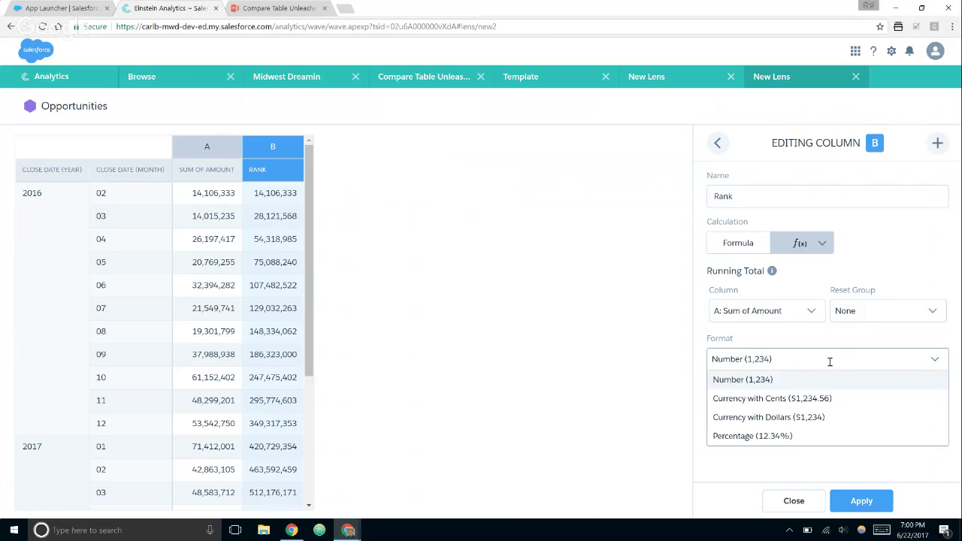
left_click(812, 423)
left_click(851, 502)
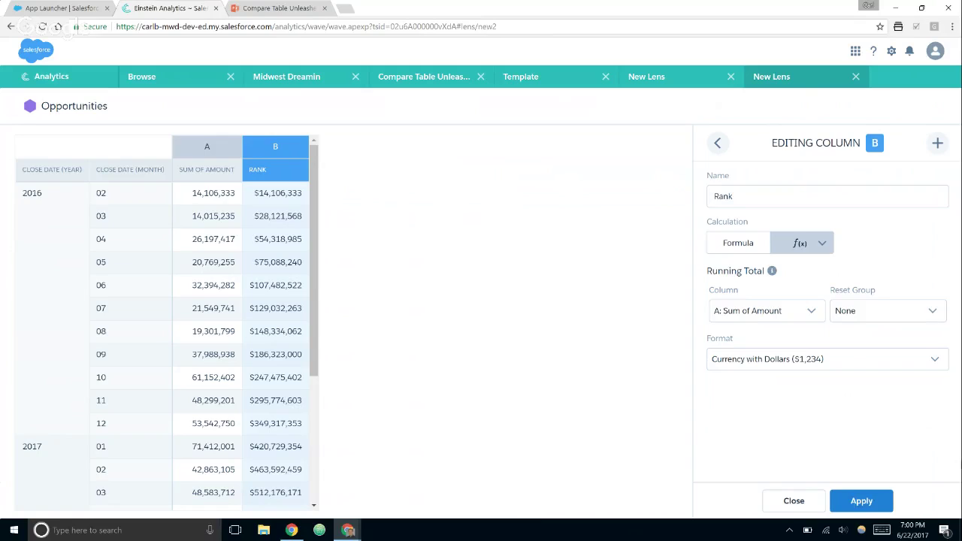
left_click(883, 306)
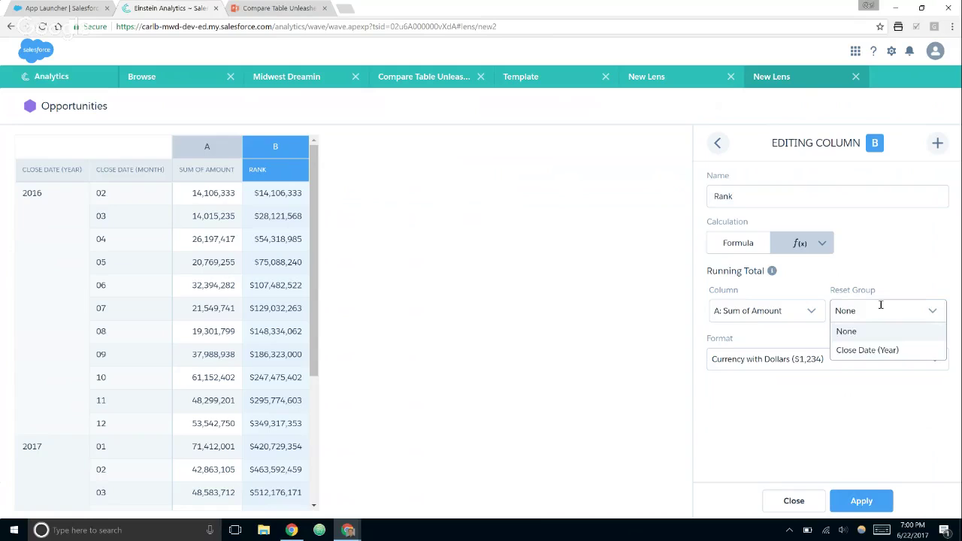
left_click(872, 349)
left_click(860, 502)
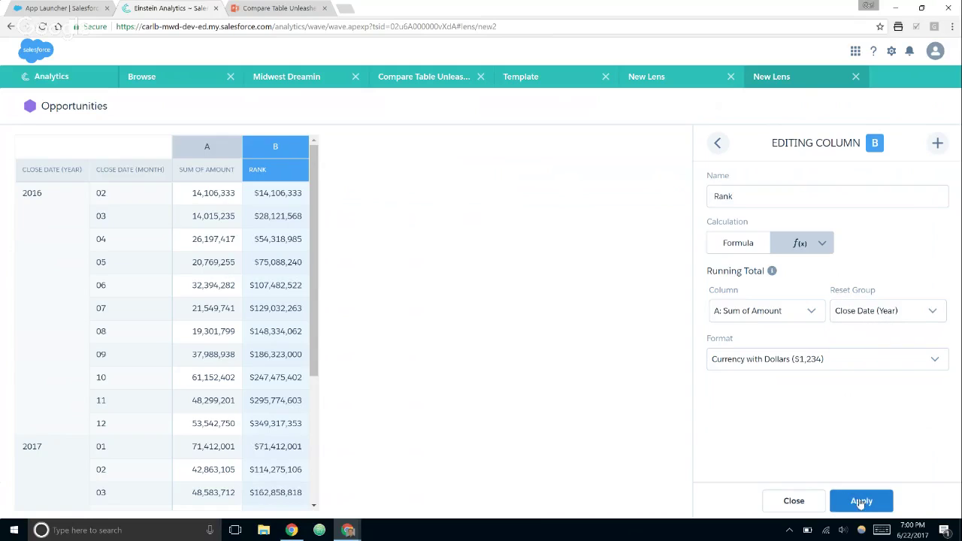
left_click(815, 500)
Show the compare table as a column chart and set its axis mode to Single Axis.
left_click(855, 140)
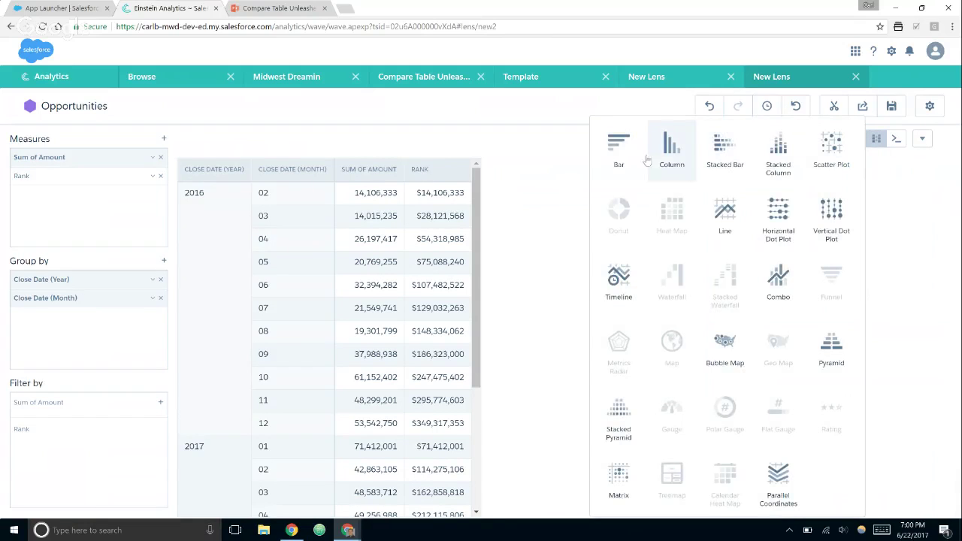
left_click(672, 164)
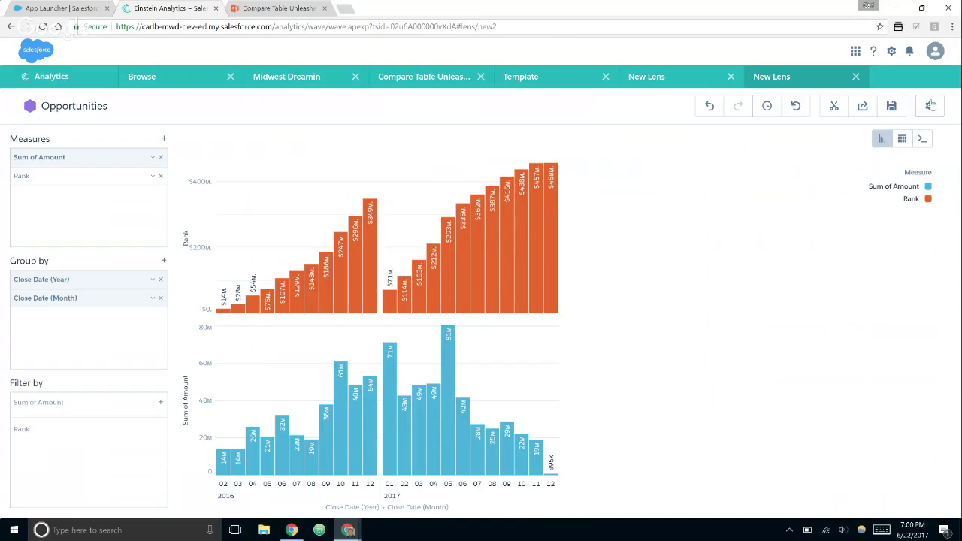
left_click(930, 106)
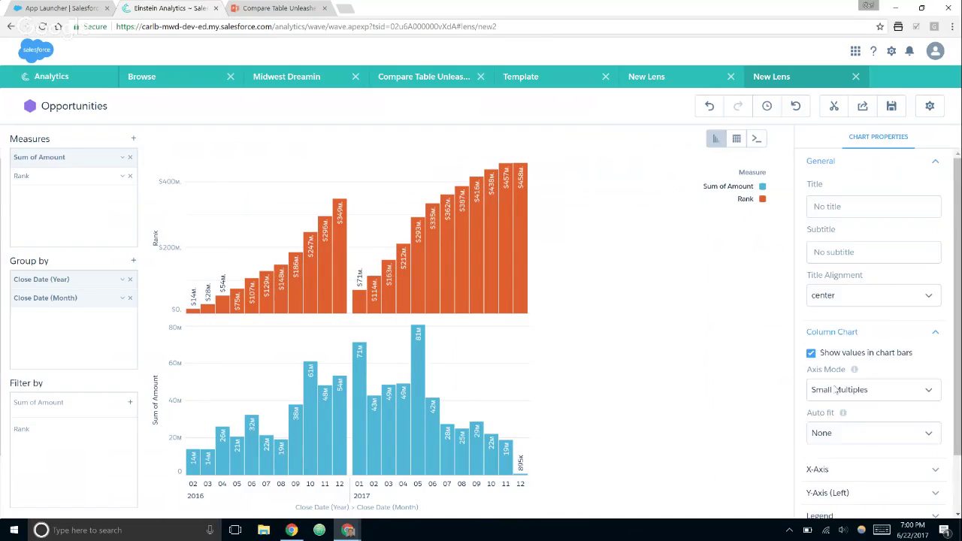
left_click(837, 389)
left_click(833, 412)
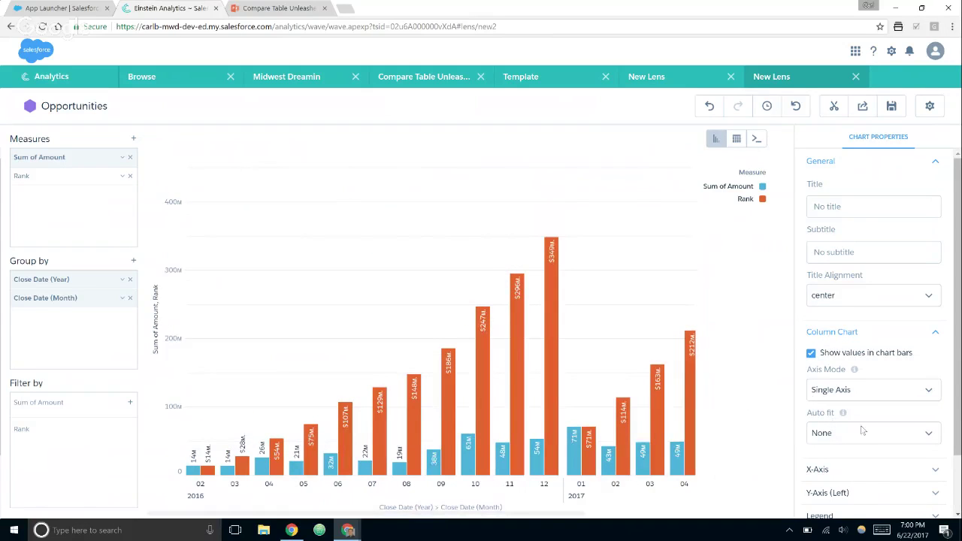
Set the column chart's auto fit to Fit and switch the lens back to a compare table.
left_click(862, 432)
left_click(840, 472)
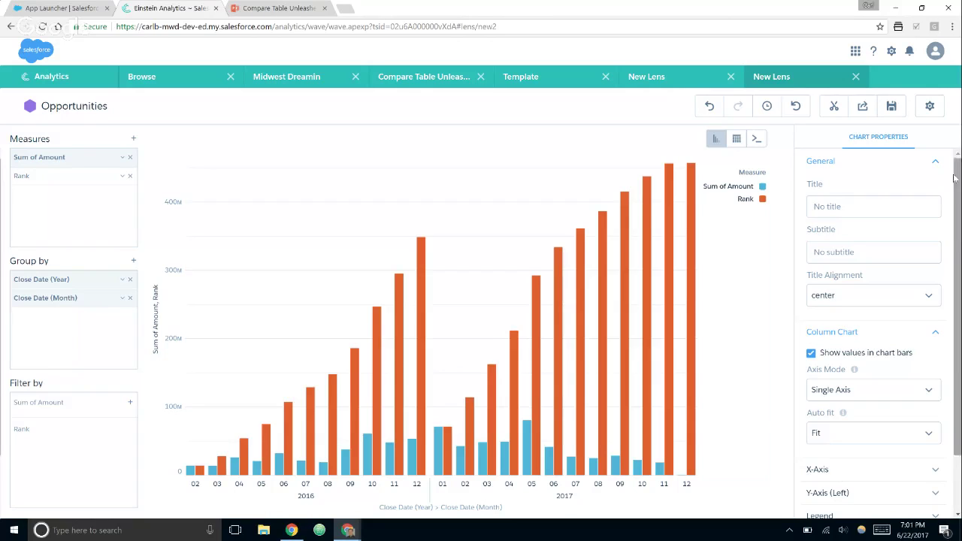
left_click(737, 141)
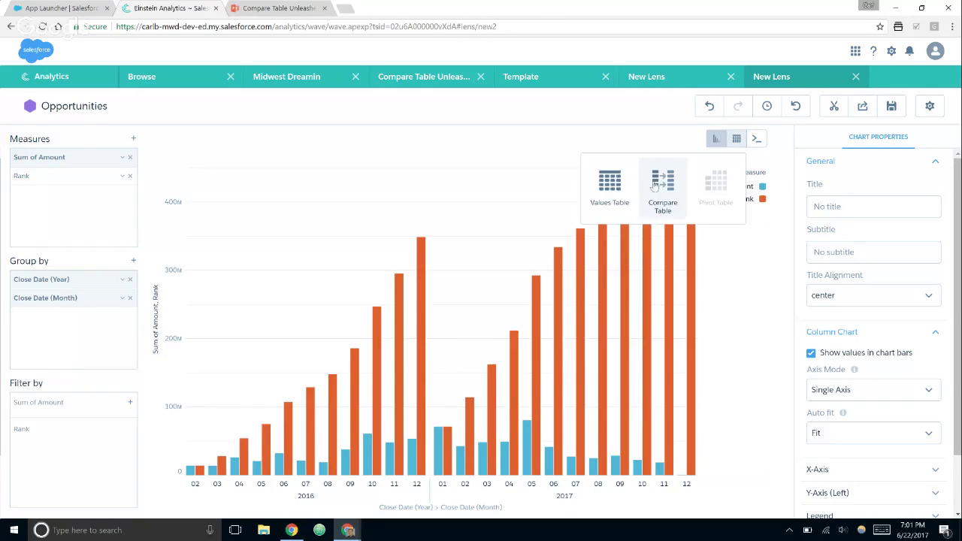
left_click(655, 186)
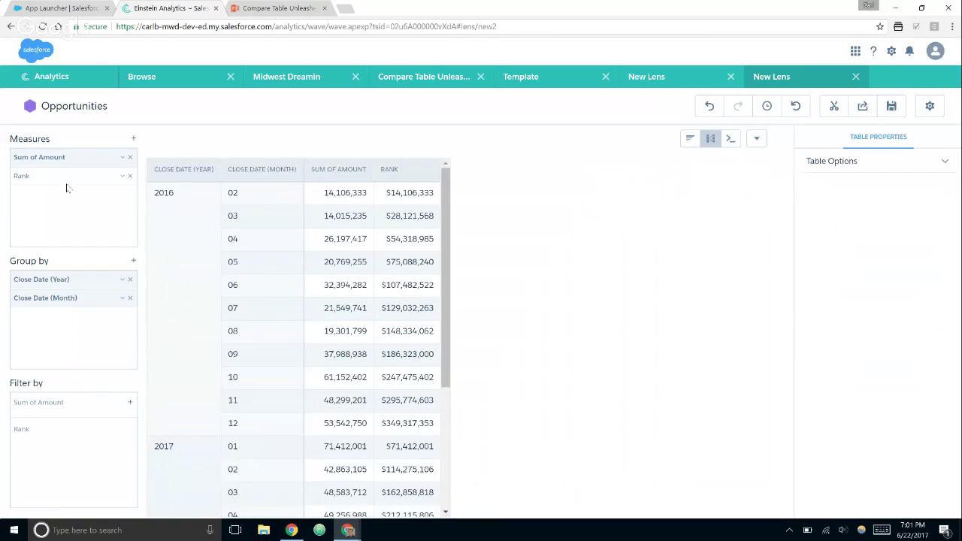
Change the Rank column's calculation to Period Over Period on Sum of Amount, comparing Year Over Year as % Change.
left_click(123, 177)
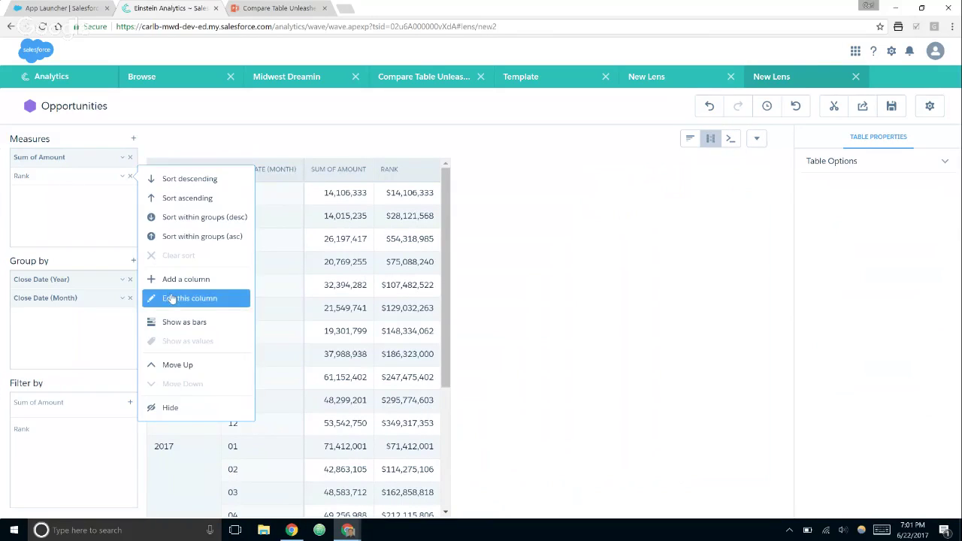
left_click(172, 298)
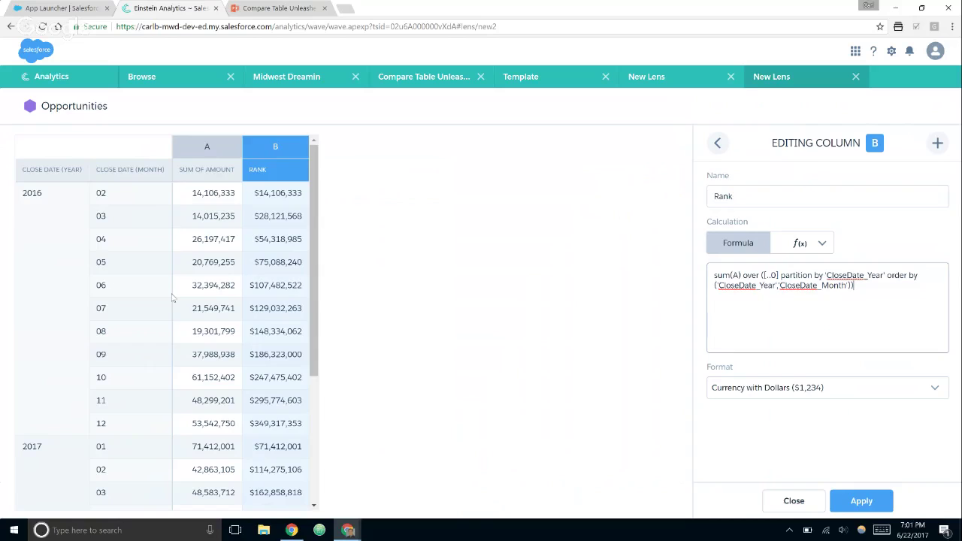
left_click(809, 243)
left_click(797, 273)
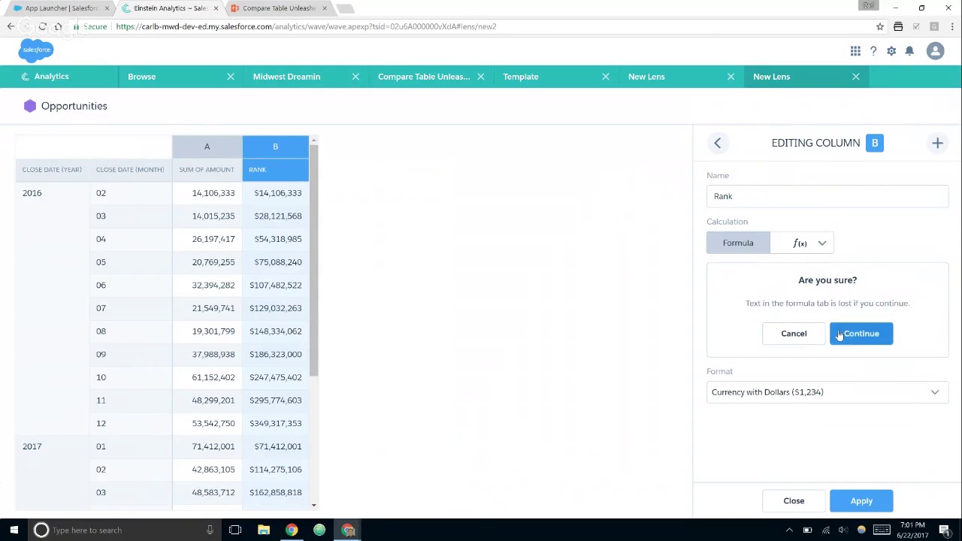
left_click(840, 335)
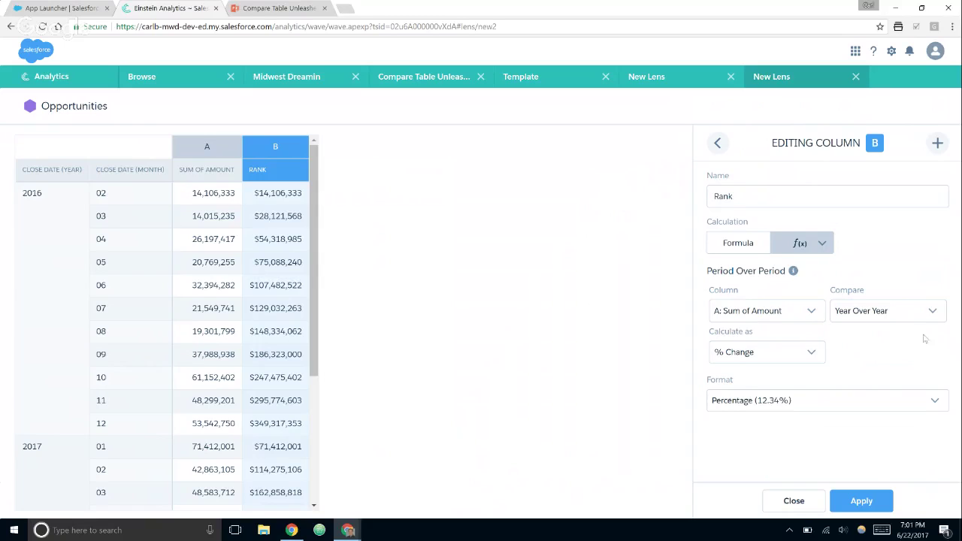
left_click(866, 499)
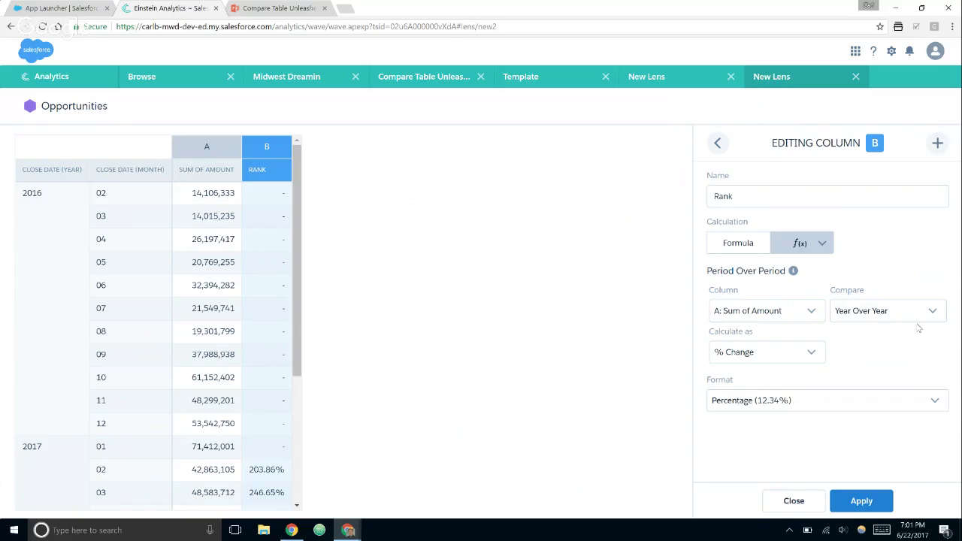
Set the Rank column's period comparison to Month Over Month, apply it and close the column editor.
left_click(913, 320)
left_click(905, 351)
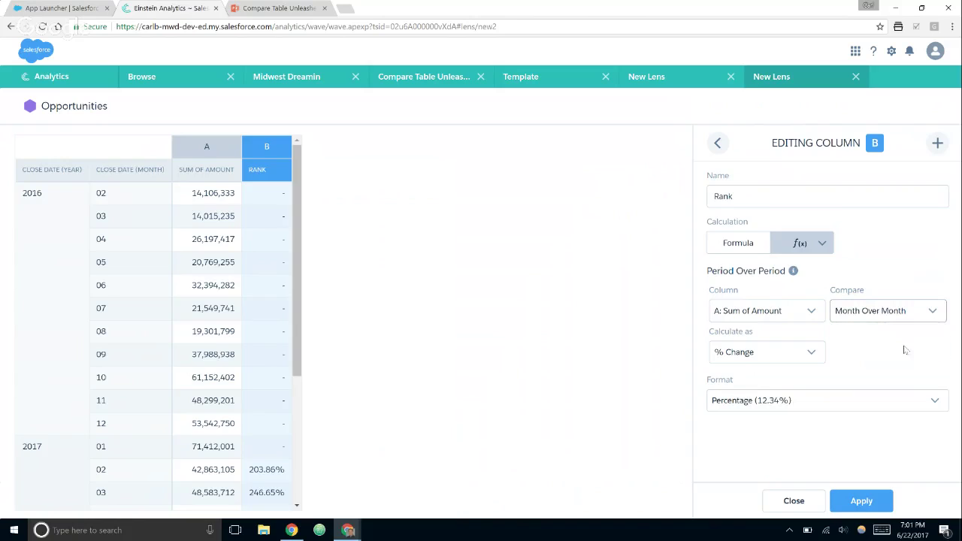
left_click(863, 509)
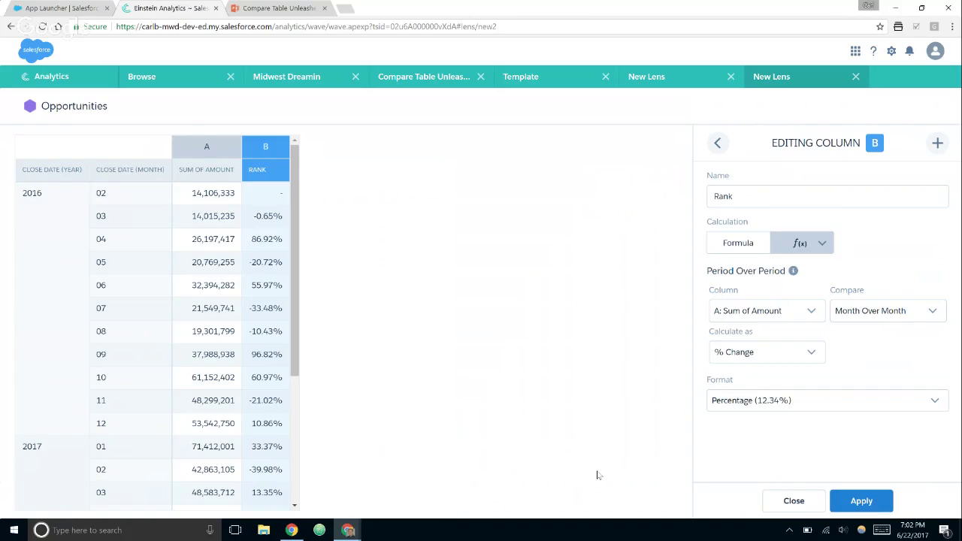
left_click(792, 500)
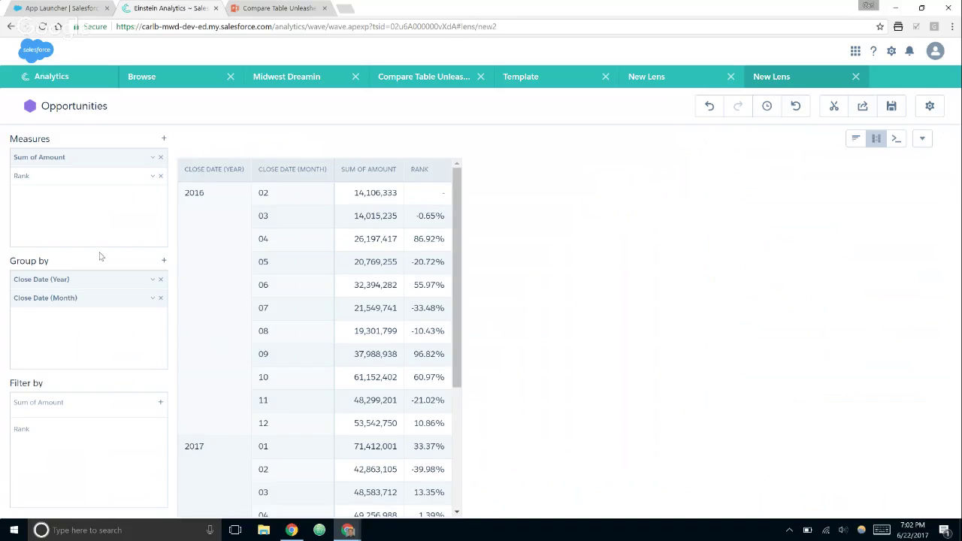
Remove the Rank column and both the Close Date (Month) and Close Date (Year) groupings.
left_click(161, 175)
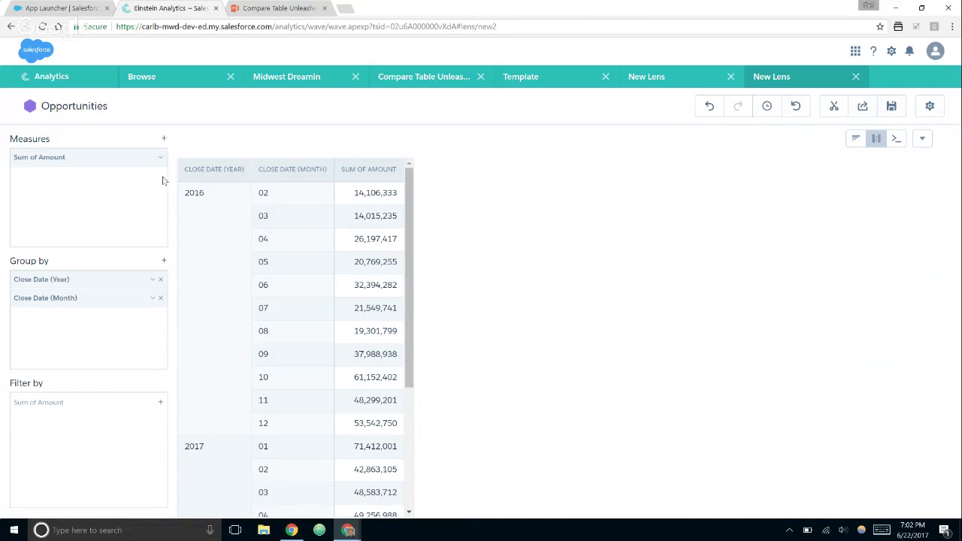
left_click(162, 299)
left_click(160, 280)
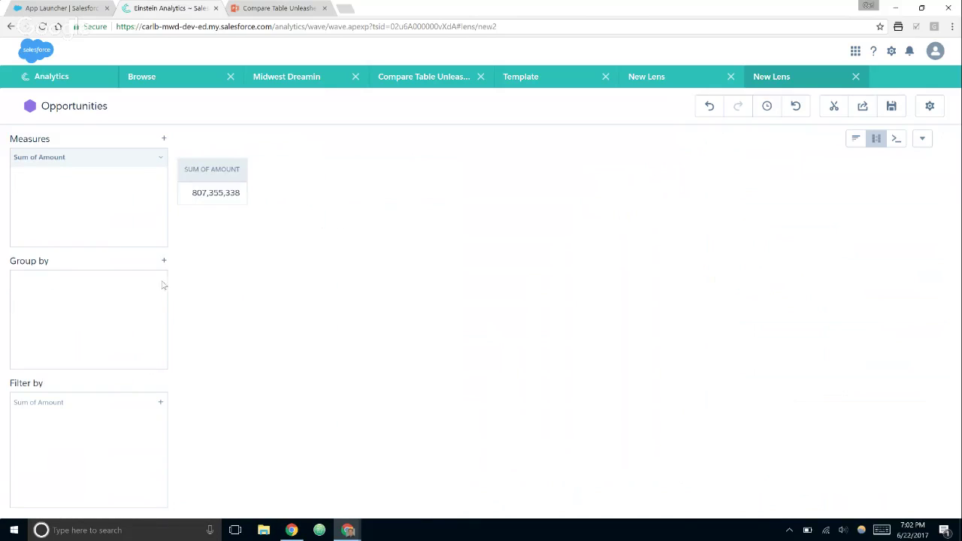
Change the Sum of Amount measure to the average of Amount and filter it to Won equals true.
left_click(103, 157)
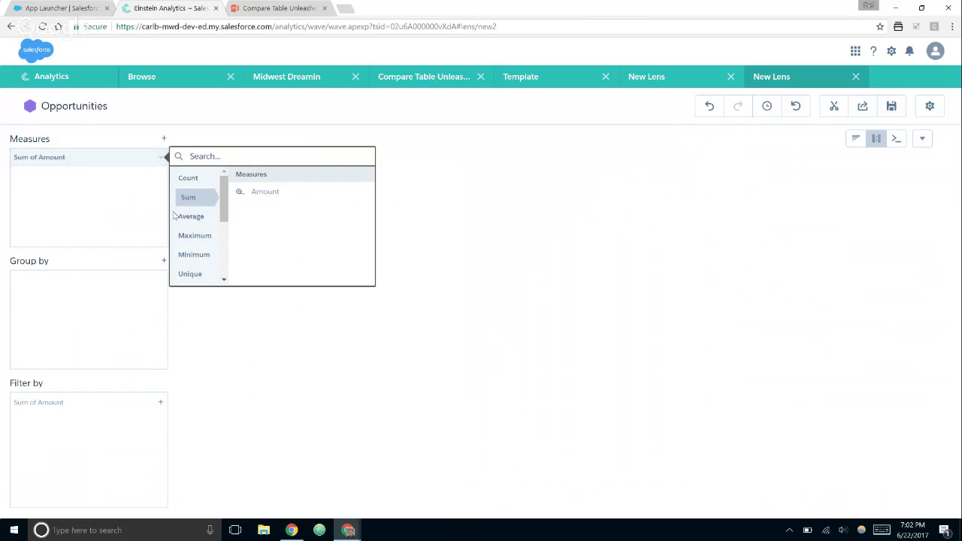
left_click(259, 191)
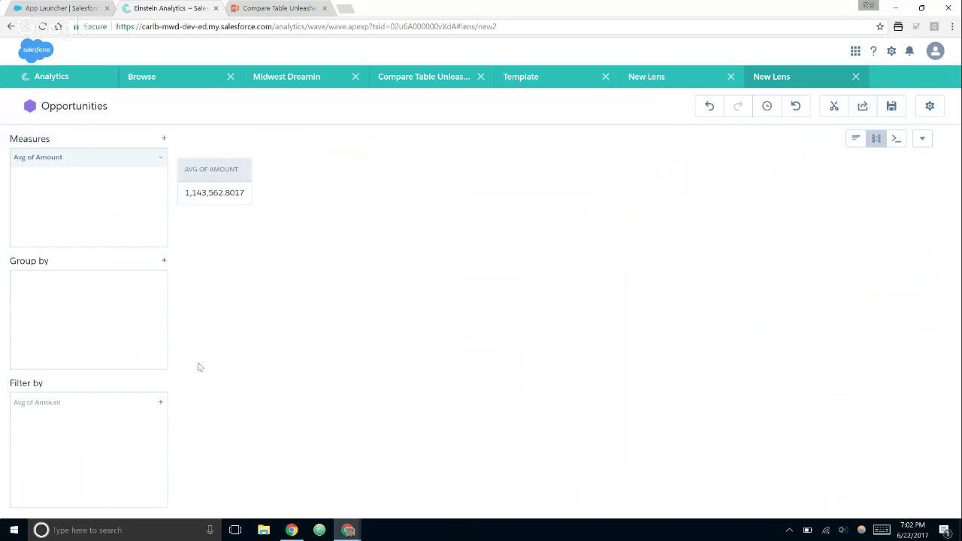
left_click(164, 405)
type("won")
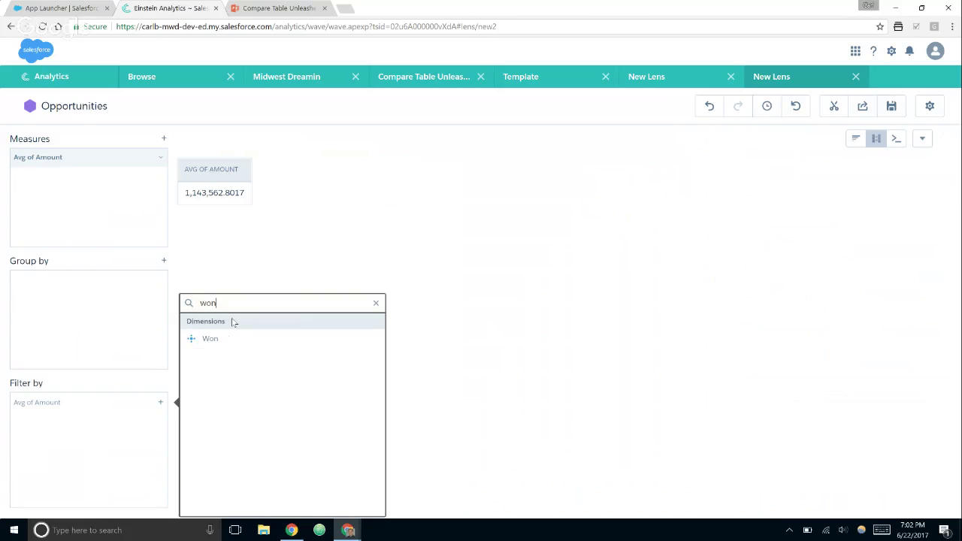
left_click(222, 339)
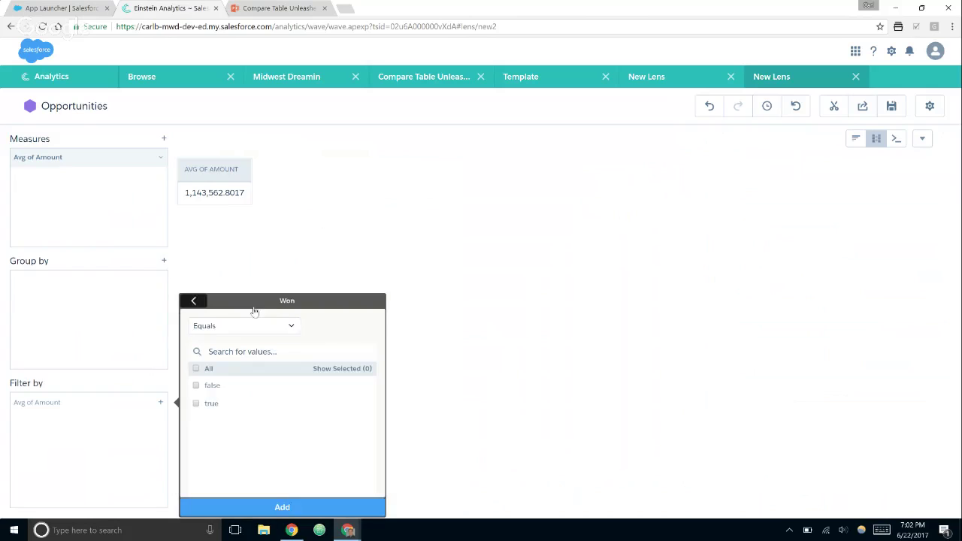
left_click(212, 404)
left_click(267, 507)
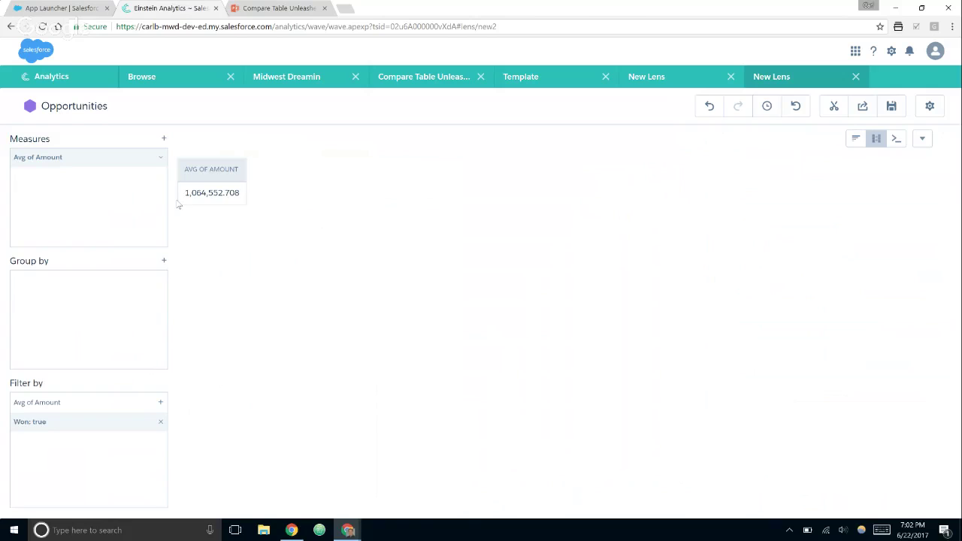
Add the maximum of Amount as a measure and filter it to Won equals true.
left_click(164, 138)
left_click(205, 217)
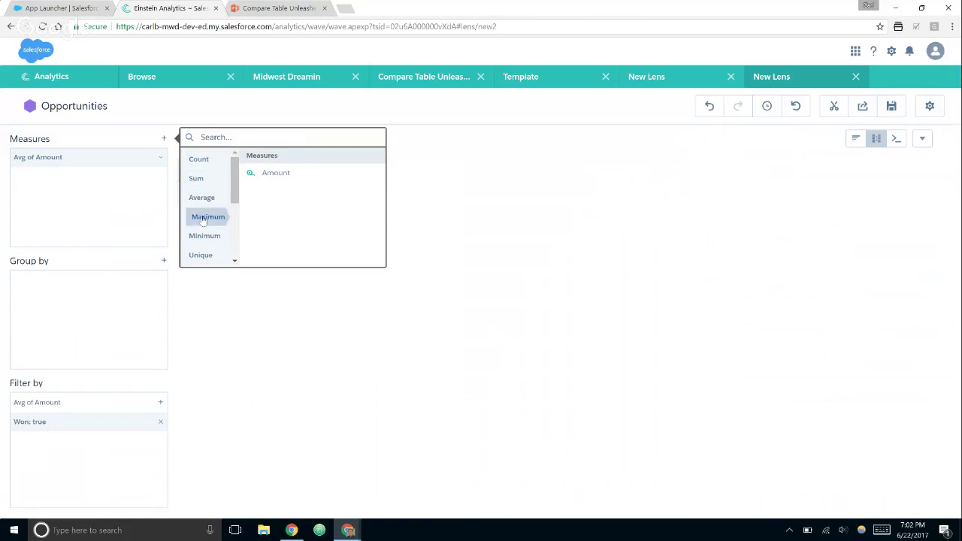
left_click(264, 179)
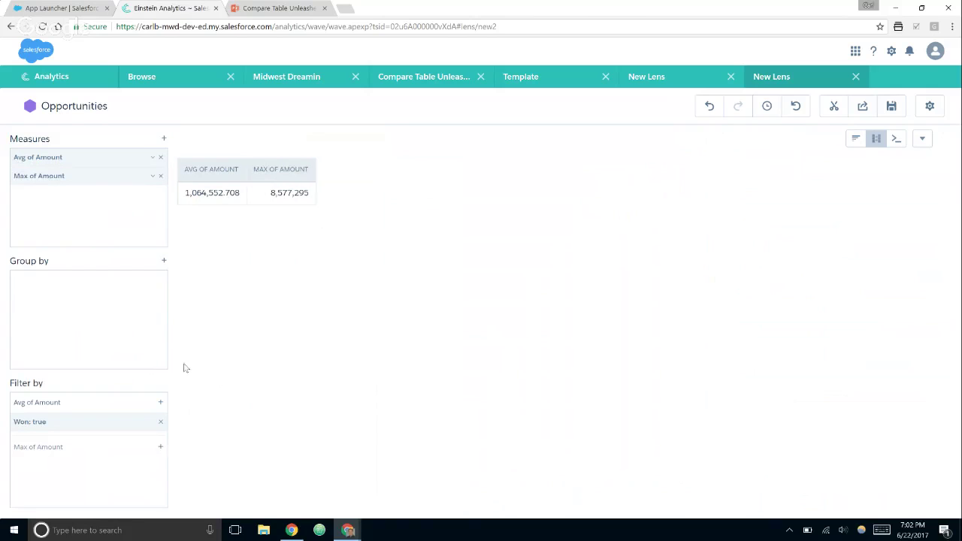
left_click(161, 447)
type("won")
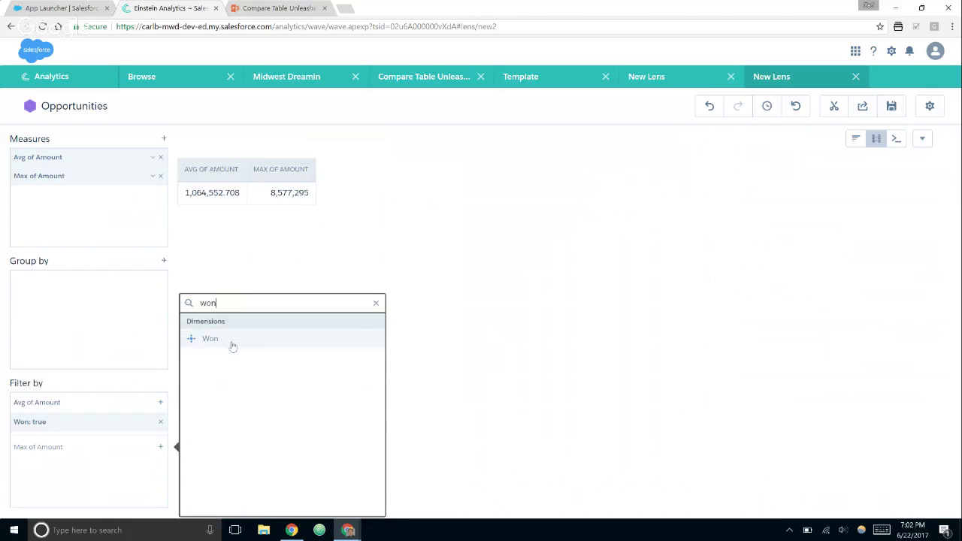
left_click(228, 339)
left_click(228, 404)
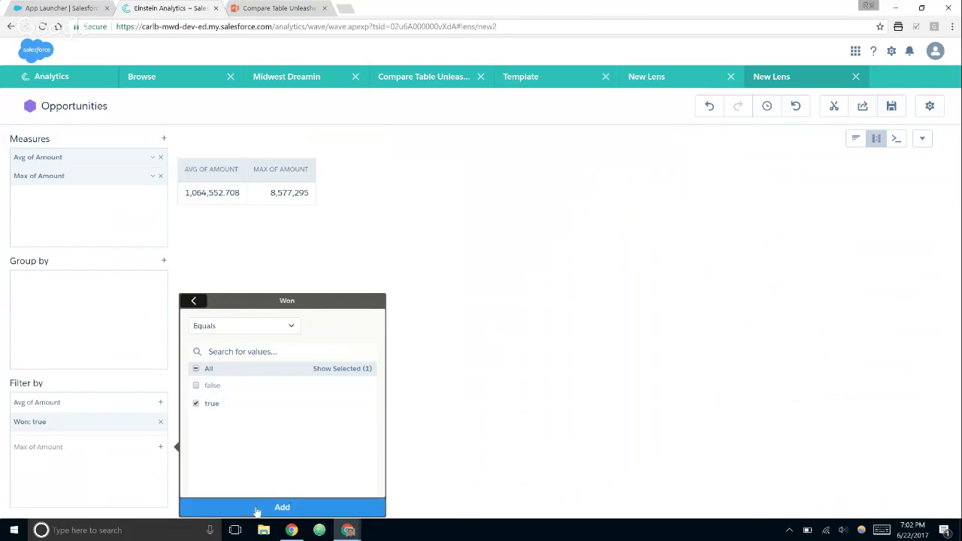
left_click(258, 509)
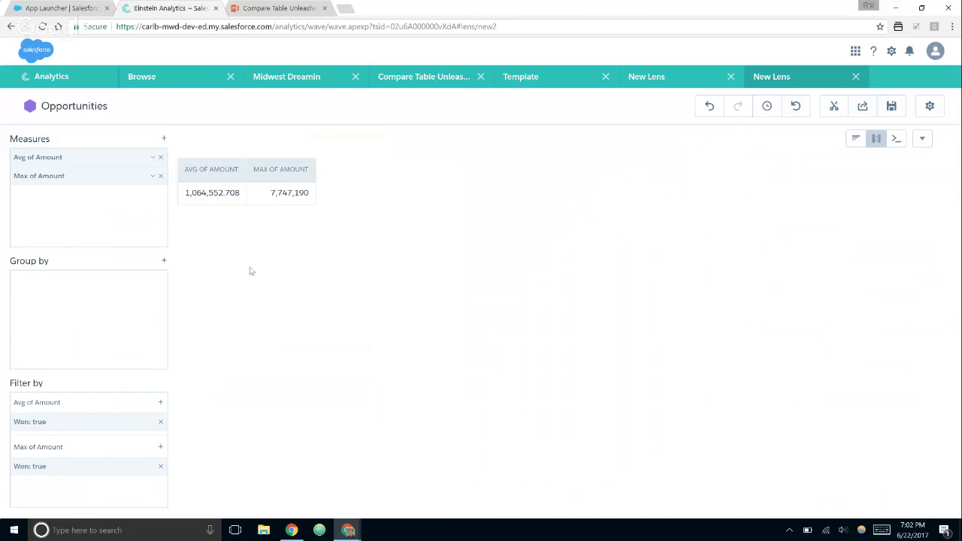
Add a column from the Avg of Amount measure.
left_click(153, 157)
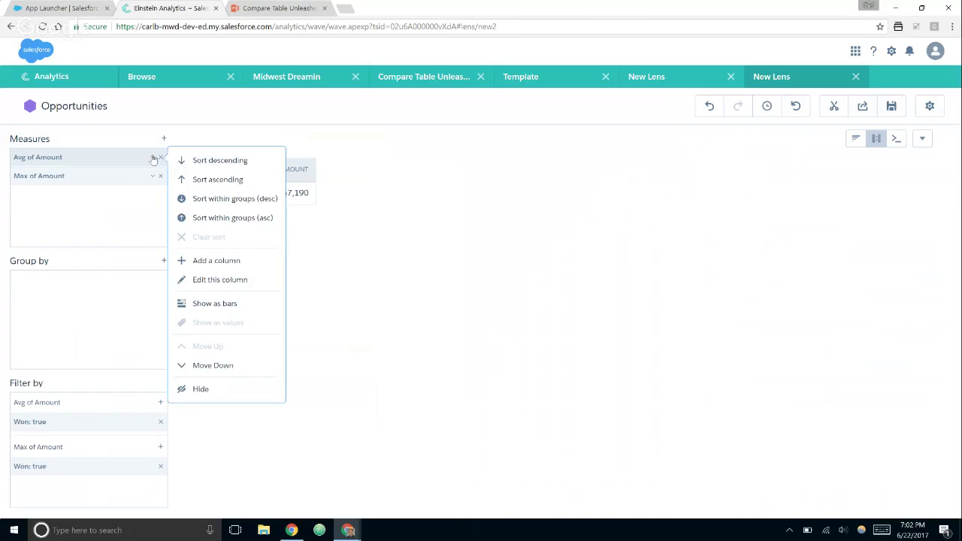
left_click(206, 266)
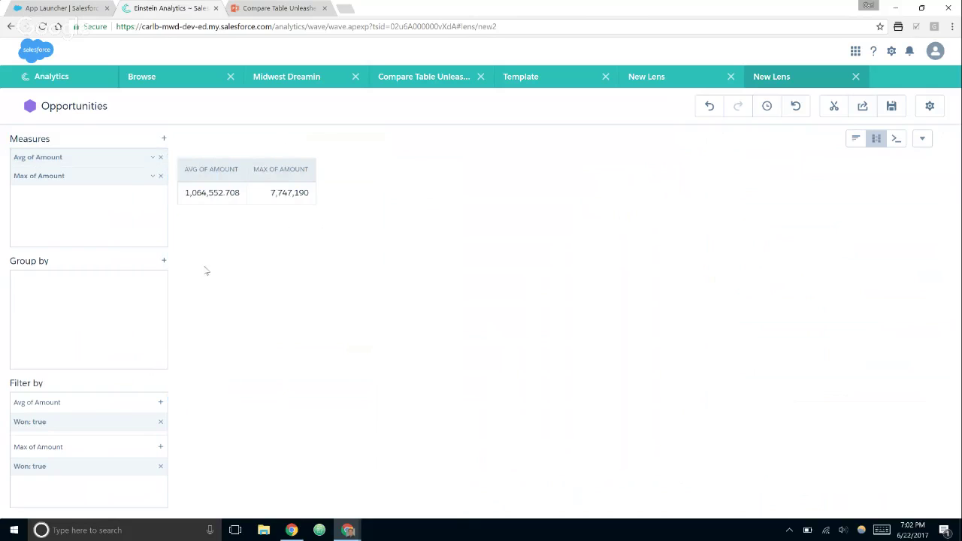
left_click(153, 176)
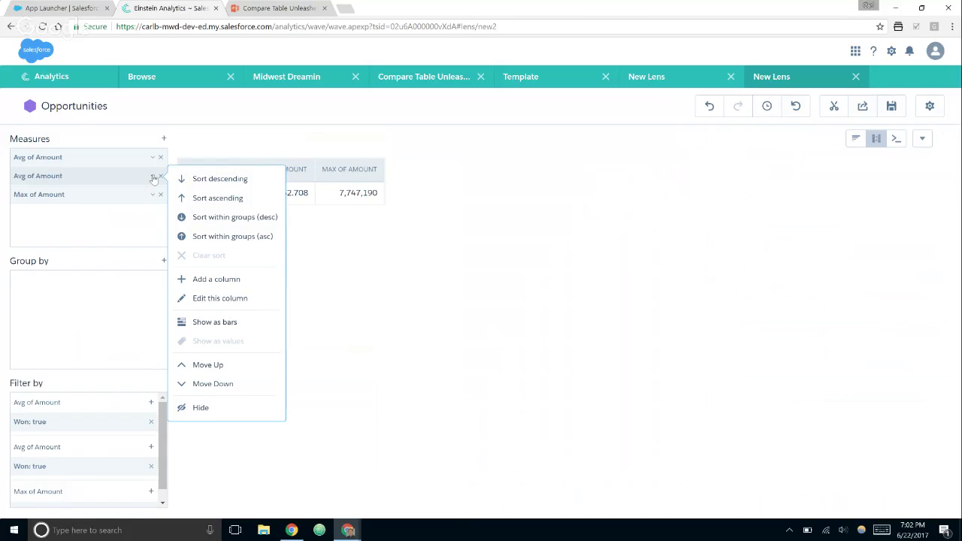
left_click(218, 299)
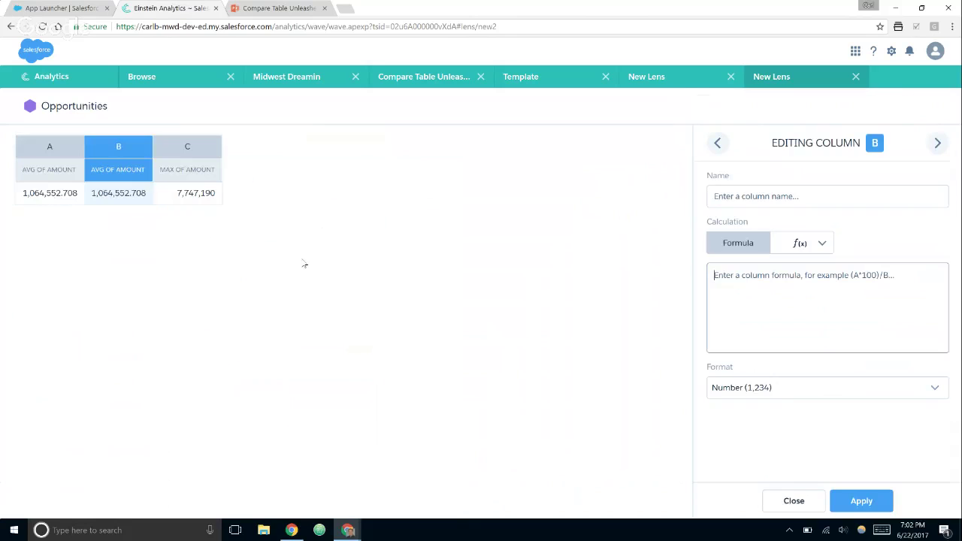
left_click(793, 500)
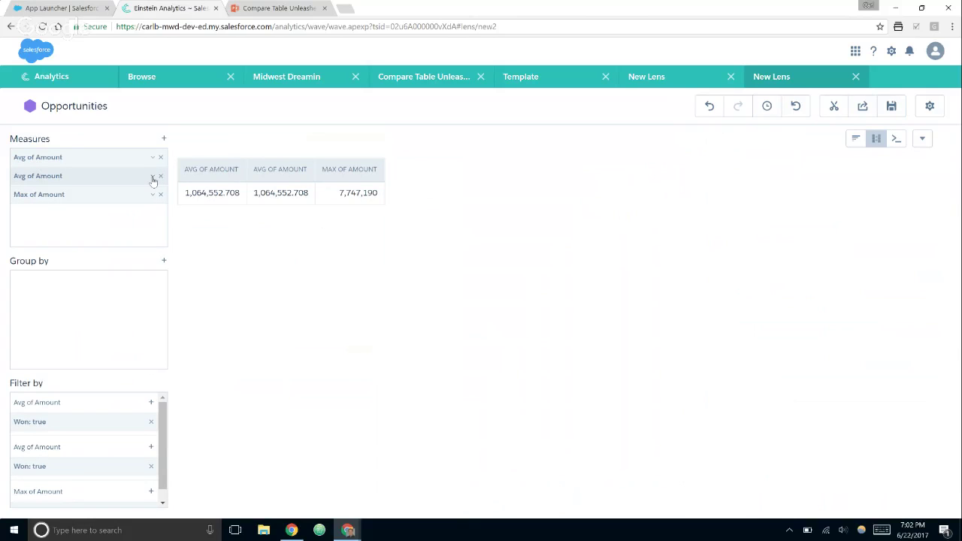
Change the second Avg of Amount column to the minimum of Amount.
left_click(116, 179)
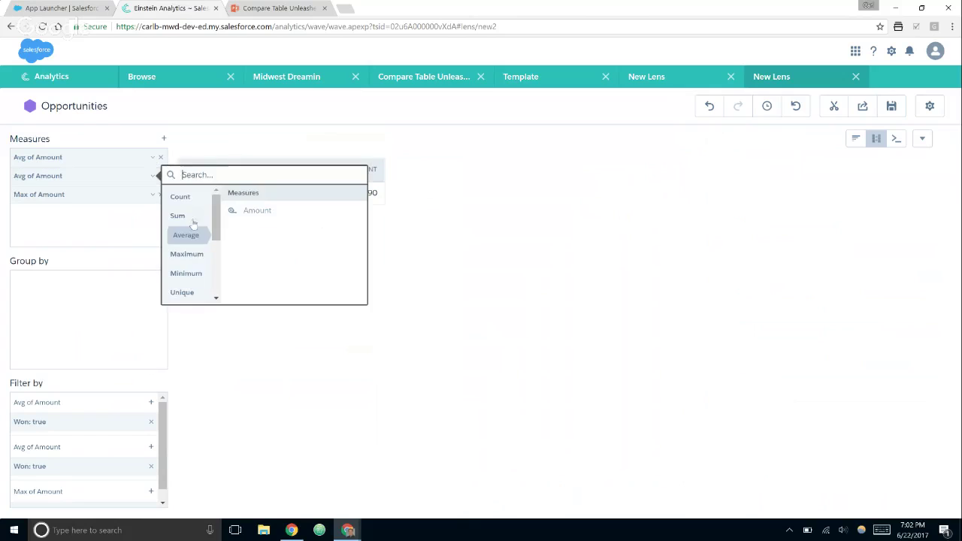
left_click(257, 211)
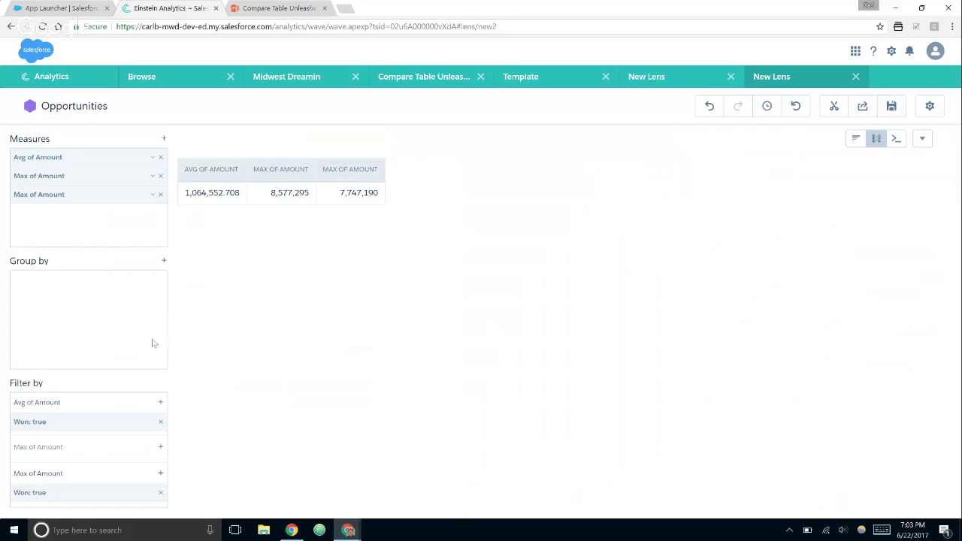
left_click(129, 179)
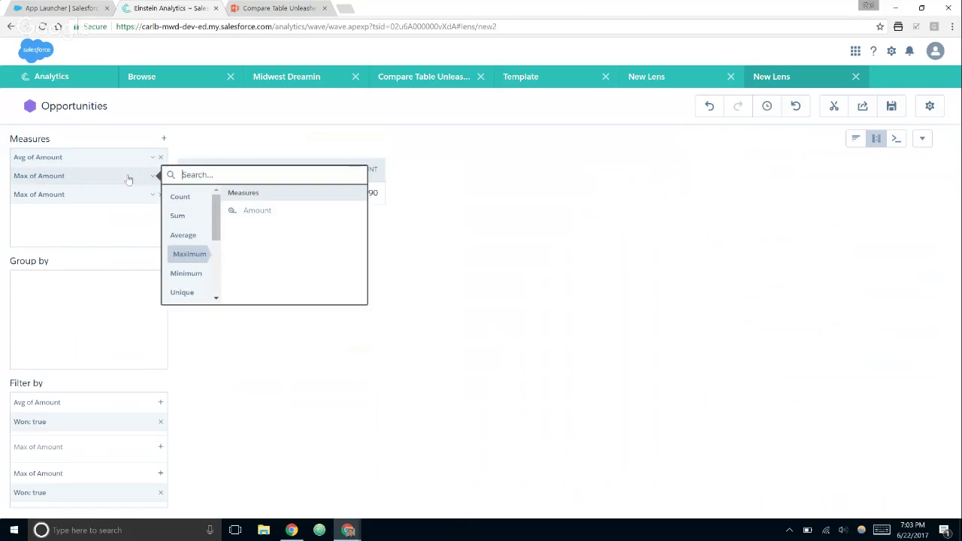
left_click(184, 273)
left_click(261, 216)
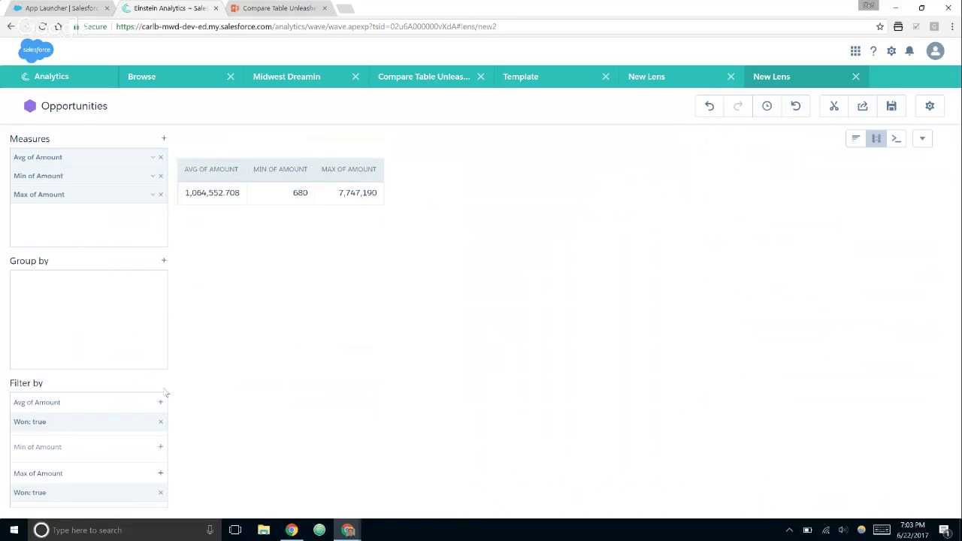
Filter the Min of Amount measure to Won equals true.
left_click(160, 447)
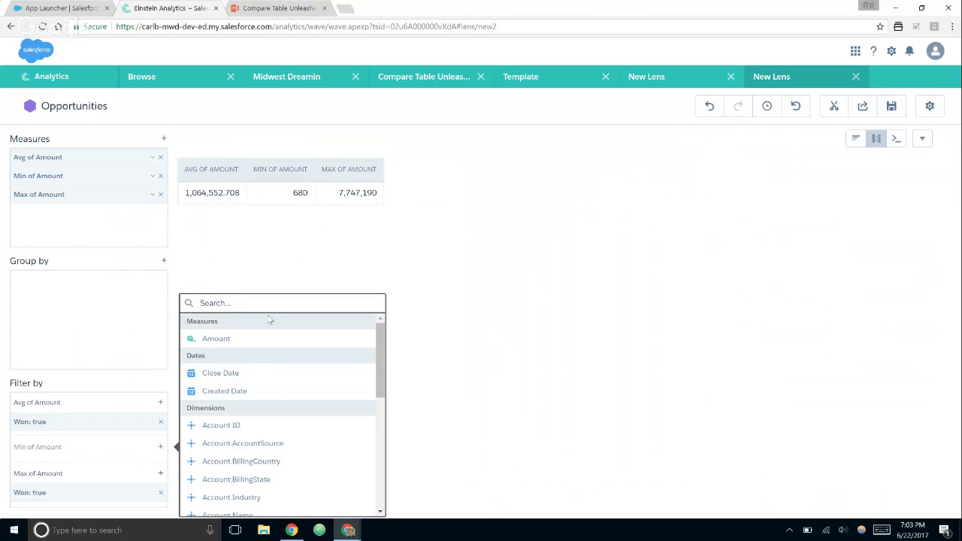
type("won")
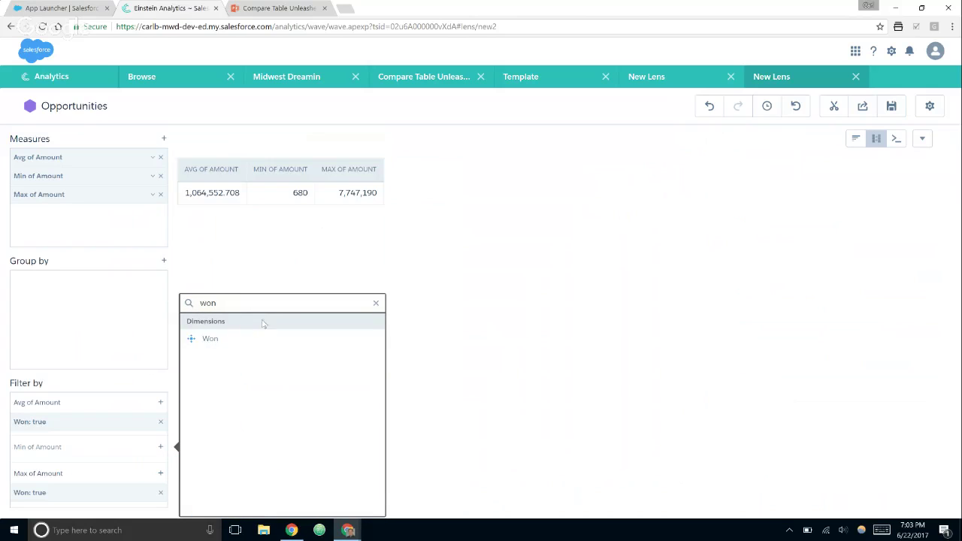
left_click(241, 340)
left_click(226, 403)
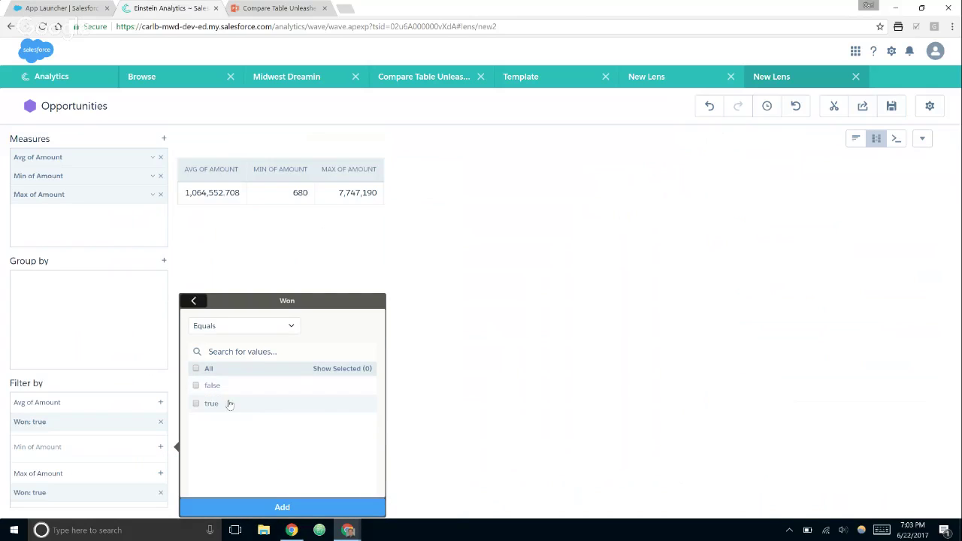
left_click(260, 507)
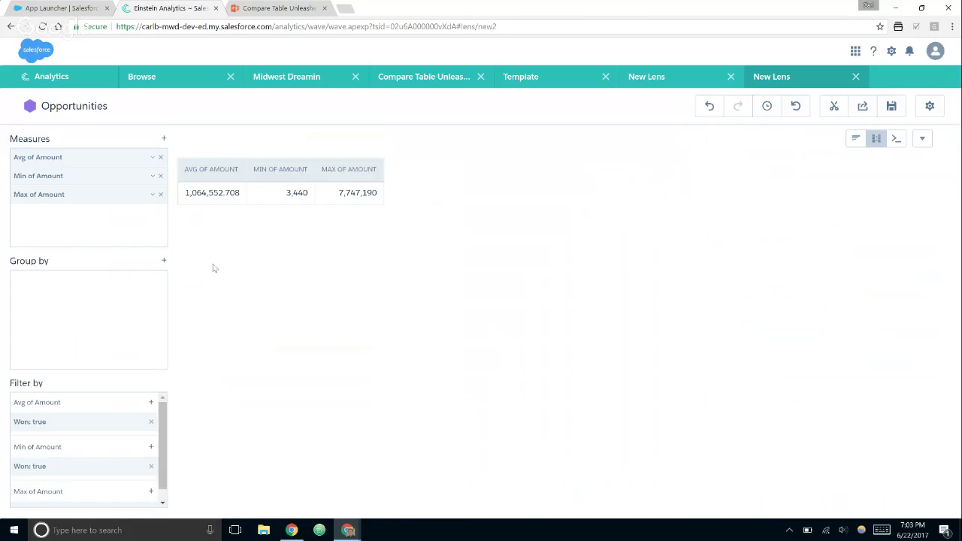
Group the compare table by Account.Industry.
left_click(164, 261)
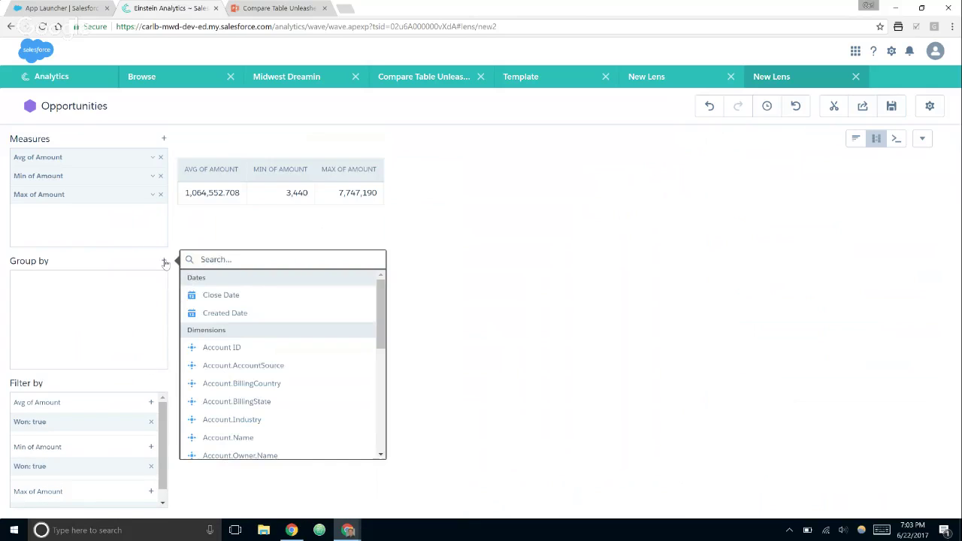
type("ind")
key("BackSpace")
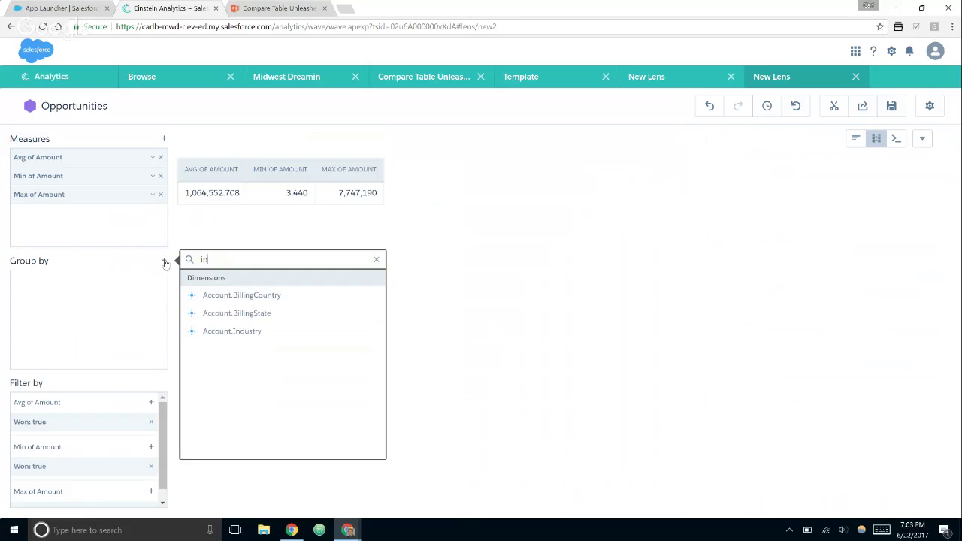
left_click(230, 332)
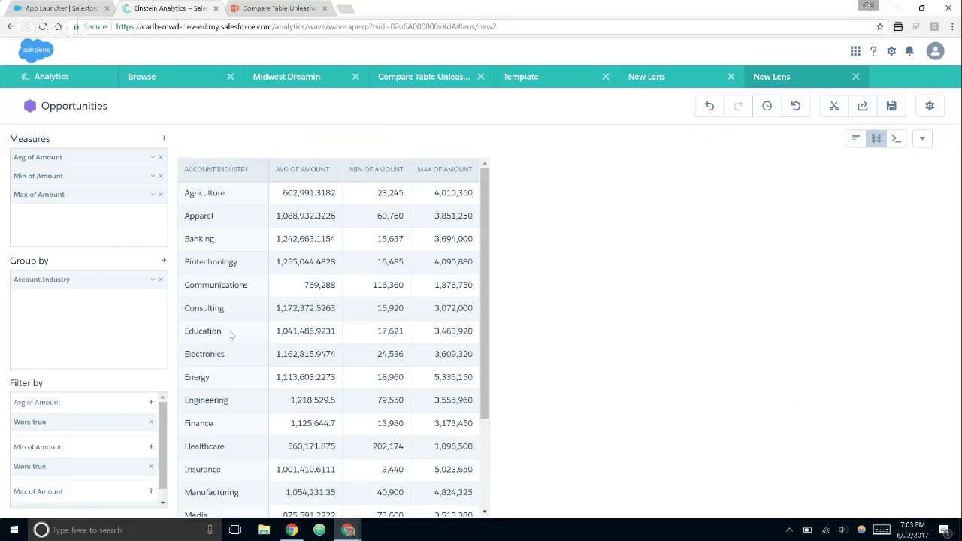
Add a column from Max of Amount and turn it into a Sliding Window average of Avg of Amount named "Overall Avg".
left_click(153, 194)
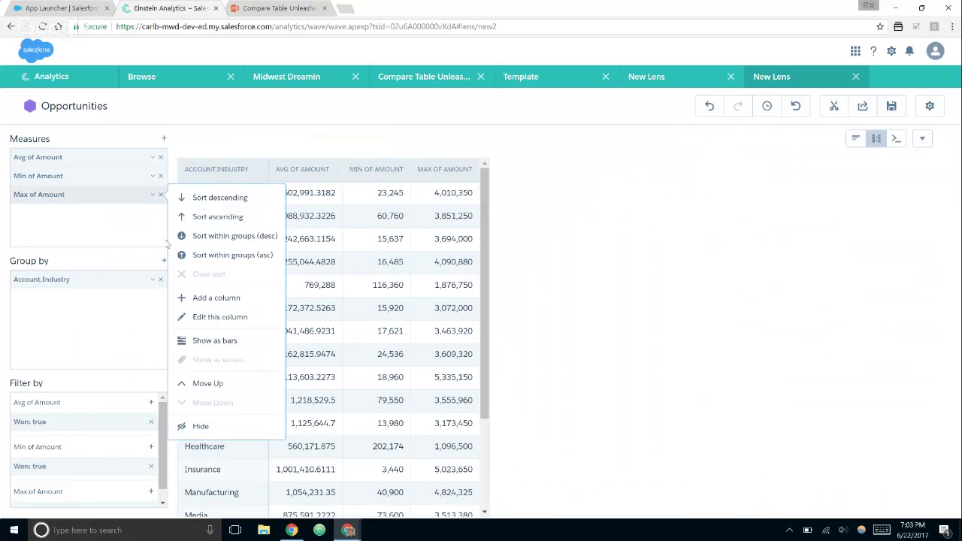
left_click(220, 297)
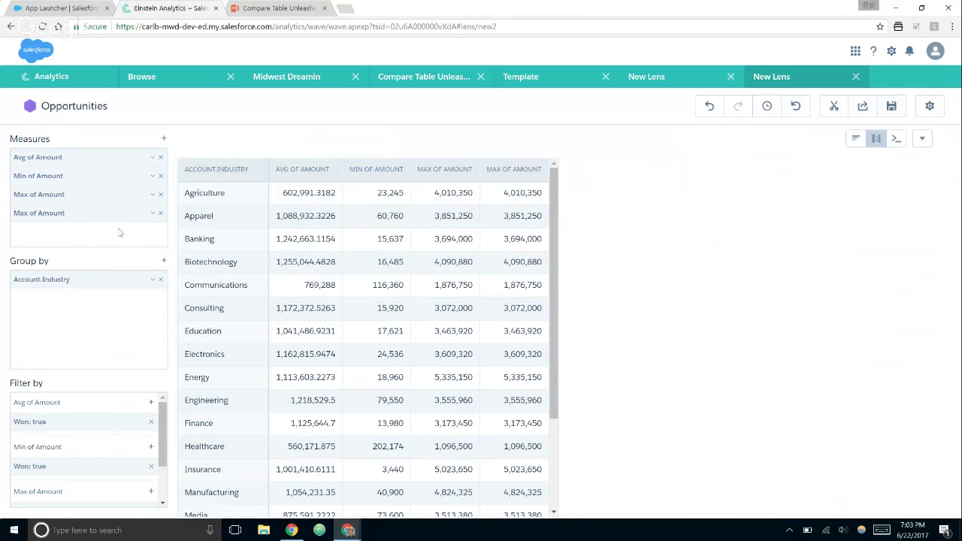
left_click(152, 212)
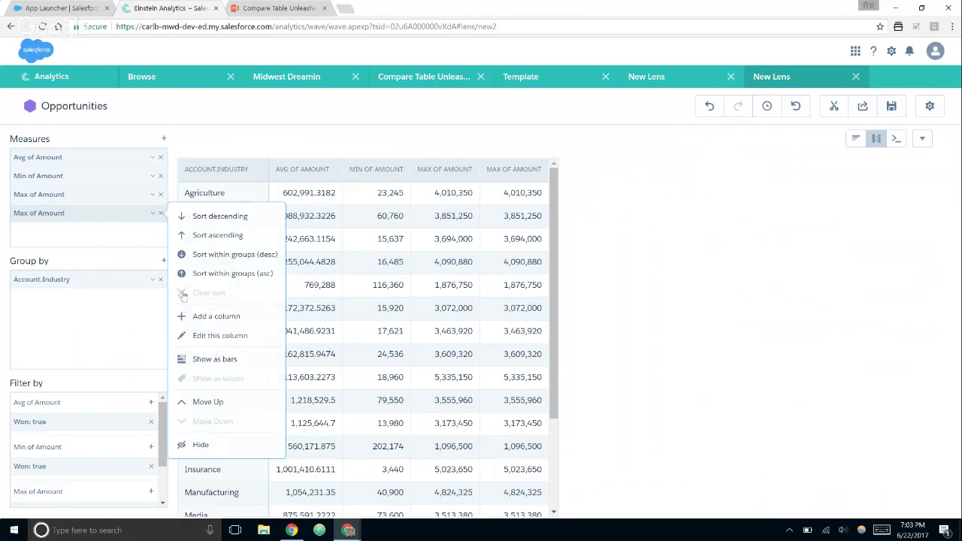
left_click(209, 336)
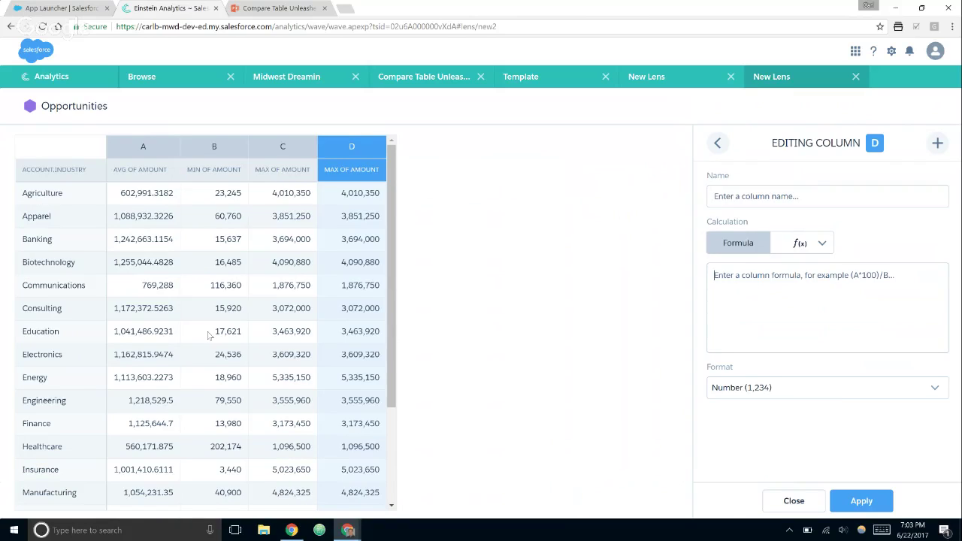
left_click(804, 243)
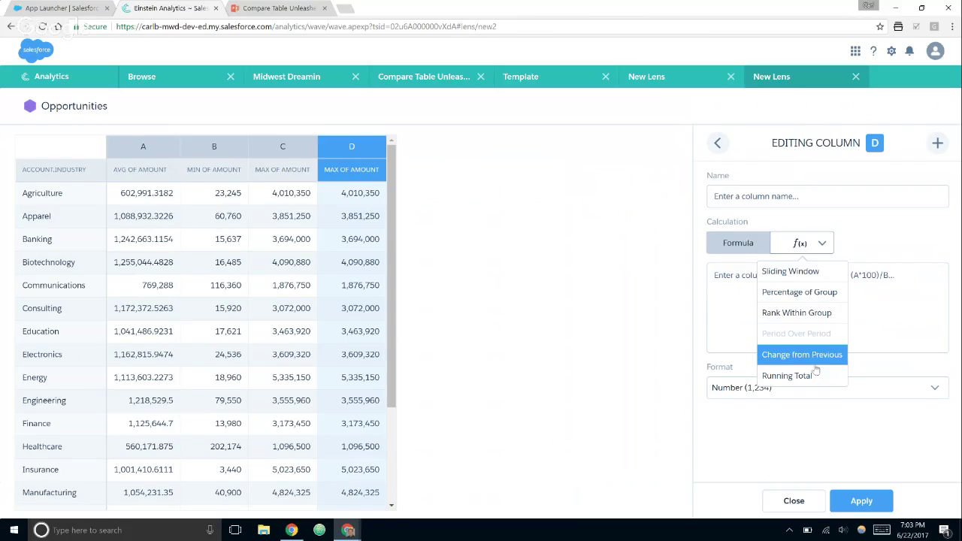
left_click(789, 271)
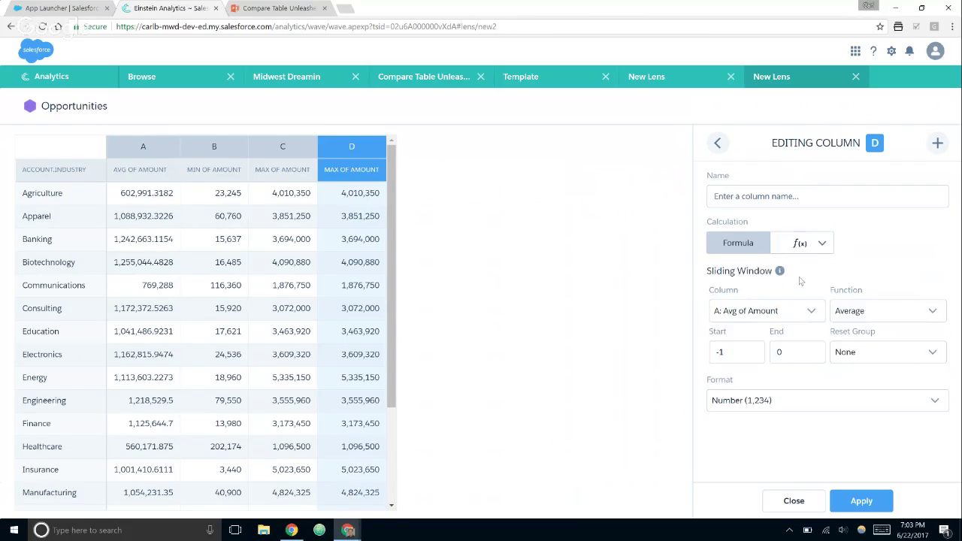
left_click(759, 198)
type("Ove")
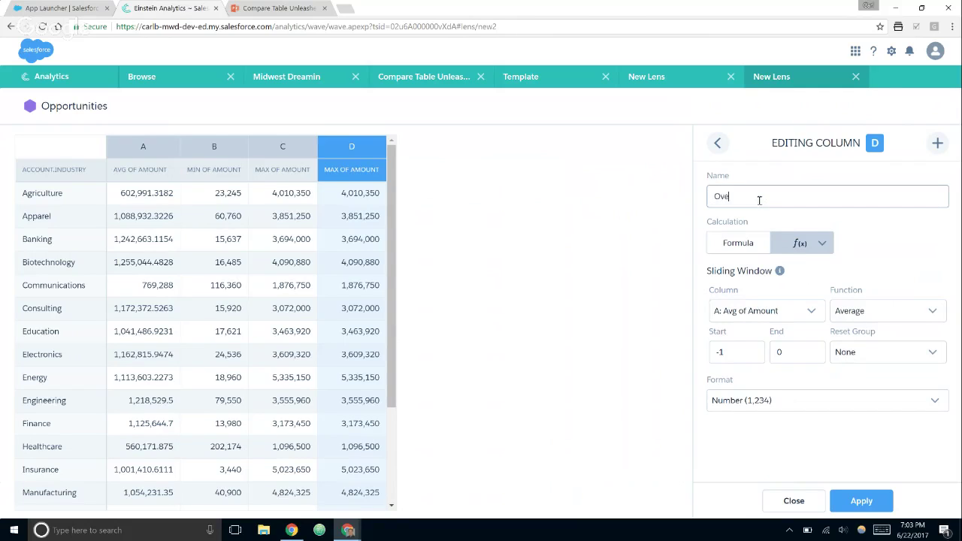
type("rall Avg")
left_click(857, 505)
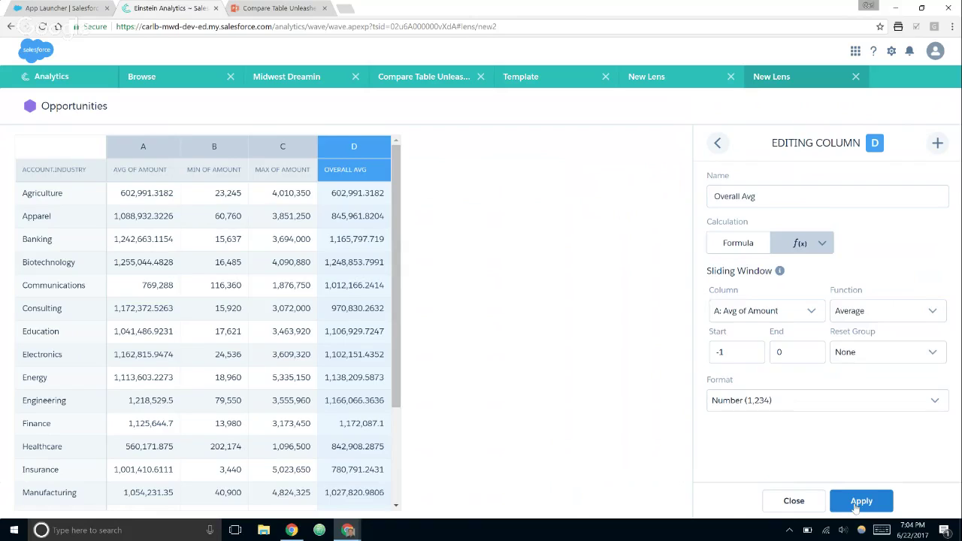
Clear the sliding window's start and end values for the Overall Avg column, apply the change and close the column editor.
left_click(731, 354)
key("BackSpace")
key("BackSpace")
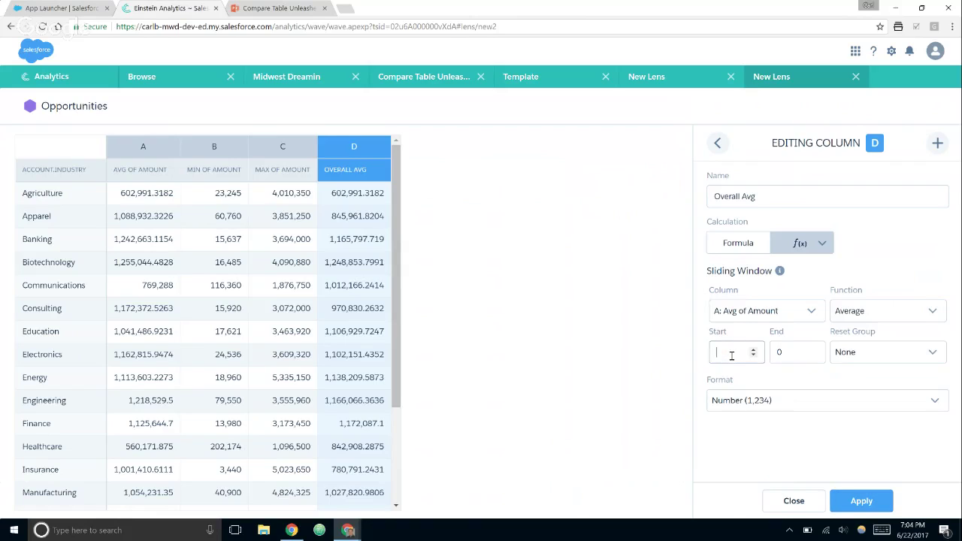
key("Tab")
key("BackSpace")
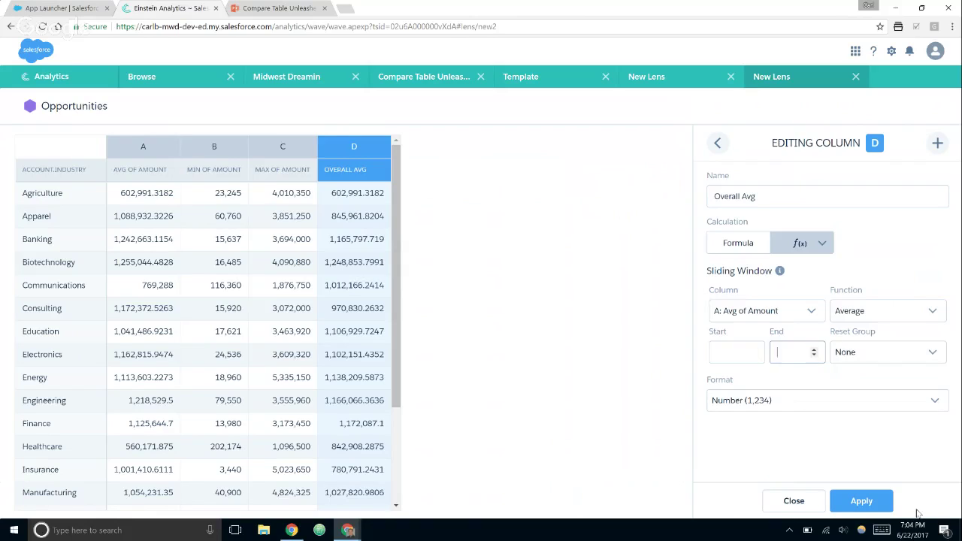
left_click(861, 501)
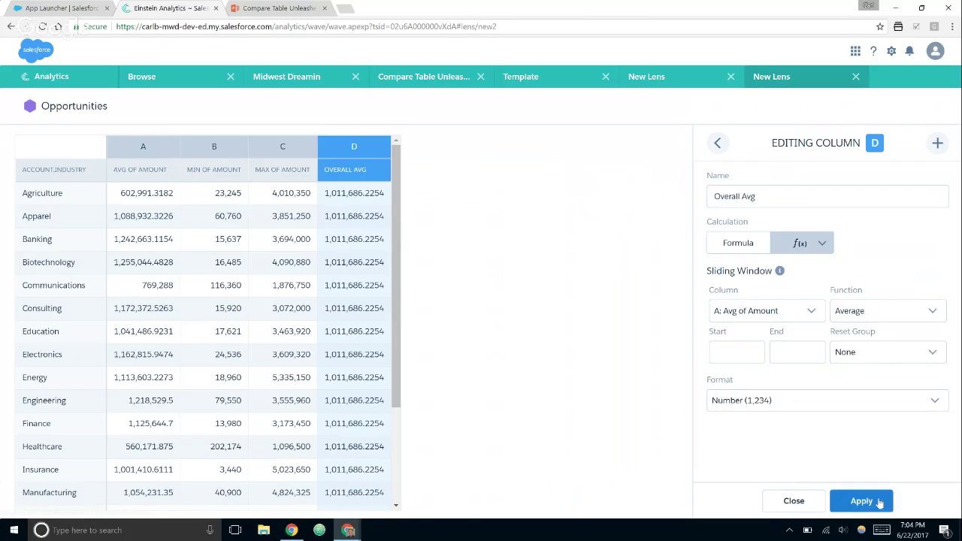
left_click(794, 500)
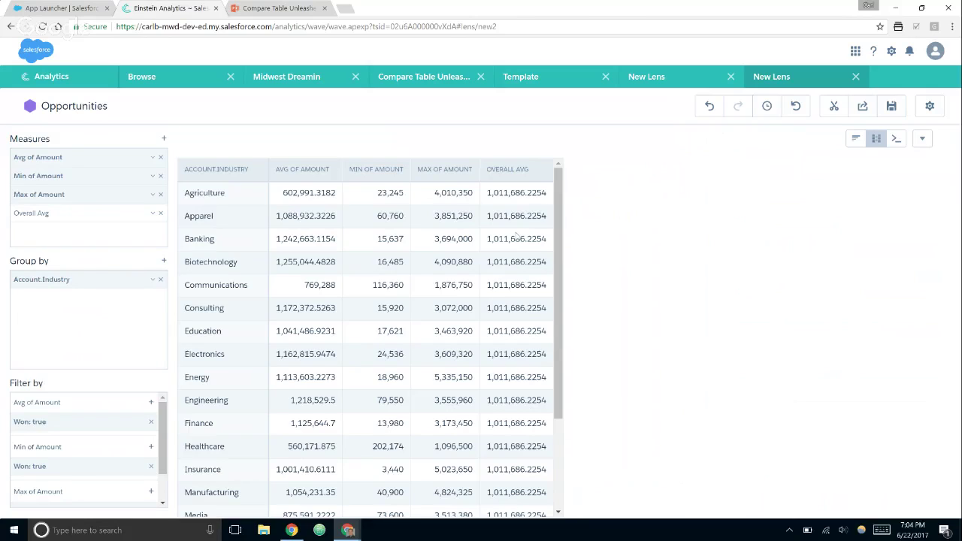
Remove the Account.Industry grouping and undo that removal.
left_click(161, 281)
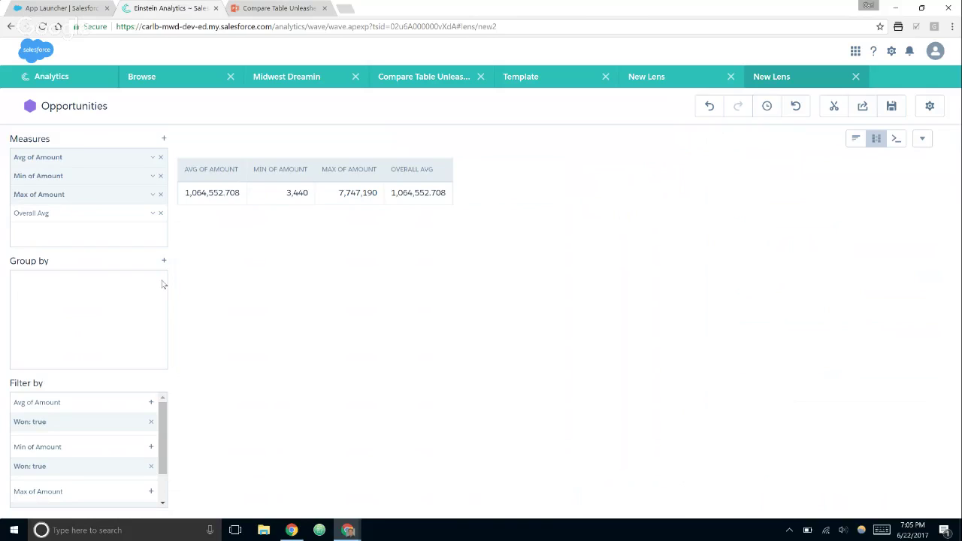
left_click(699, 108)
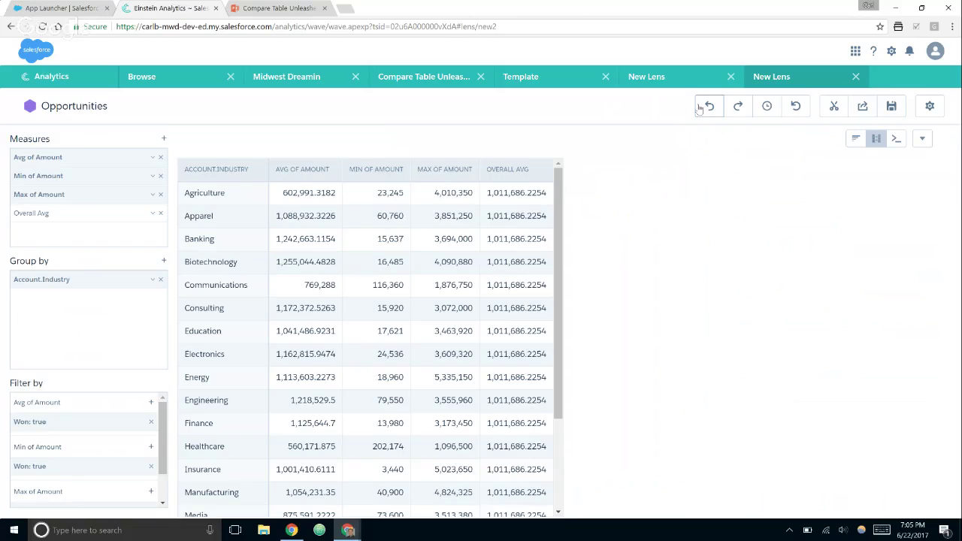
Display the compare table as a Combo chart and enable log scale on its left Y-axis.
left_click(855, 139)
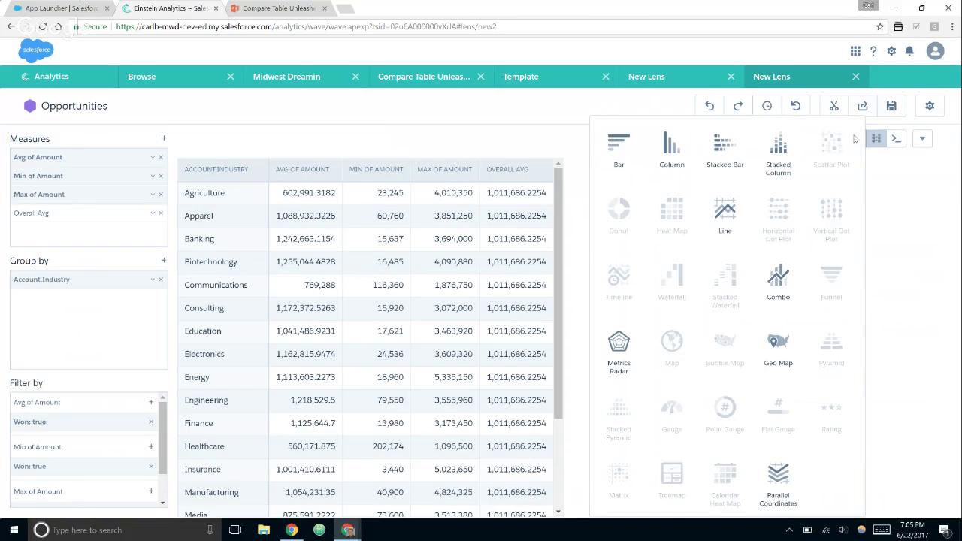
left_click(778, 277)
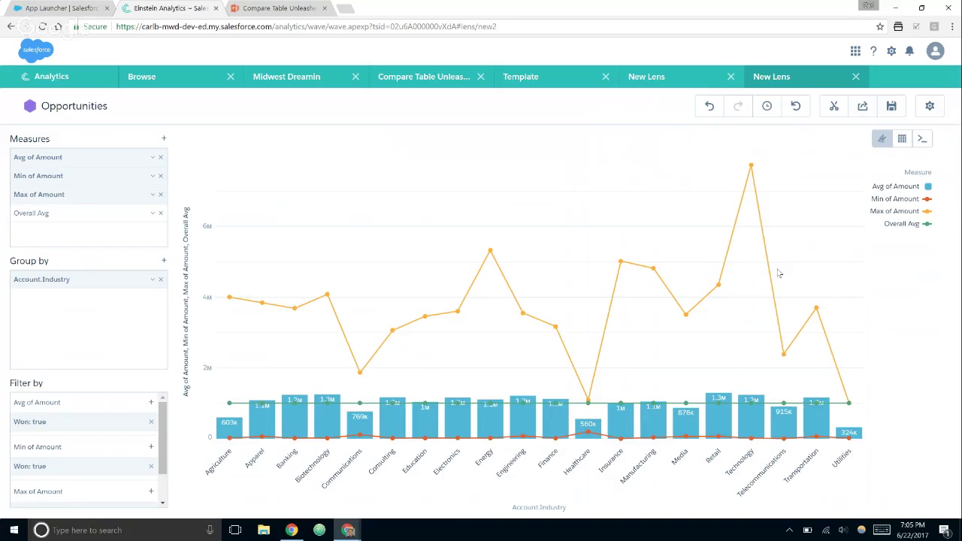
left_click(929, 106)
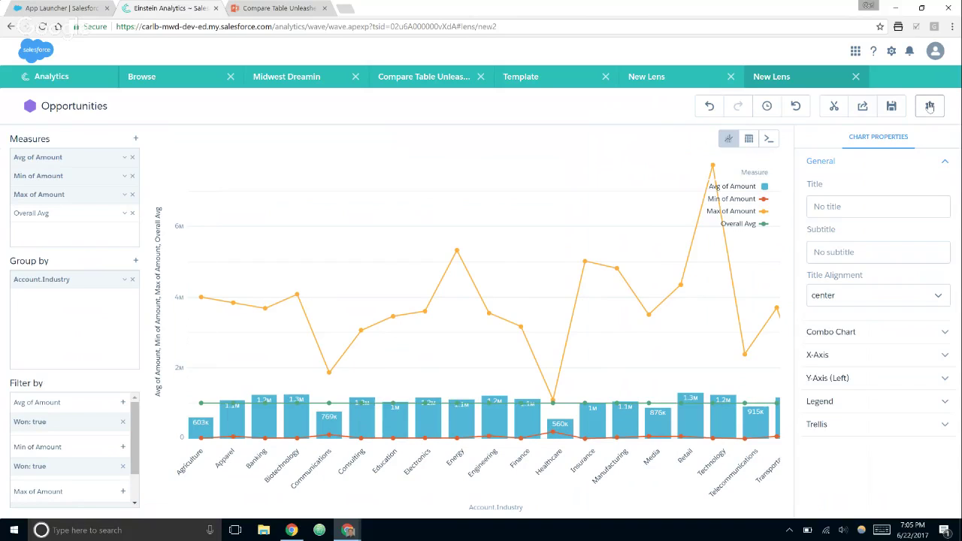
left_click(842, 378)
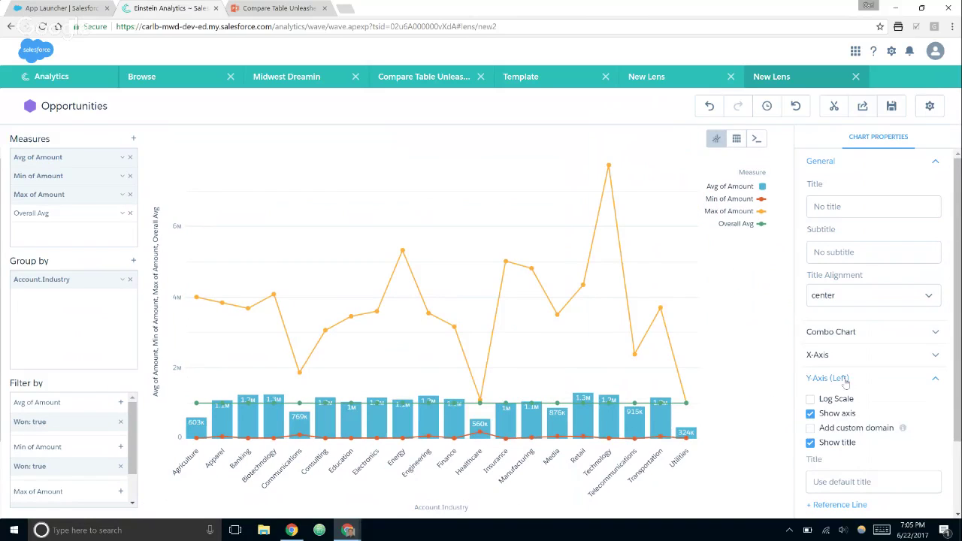
left_click(811, 399)
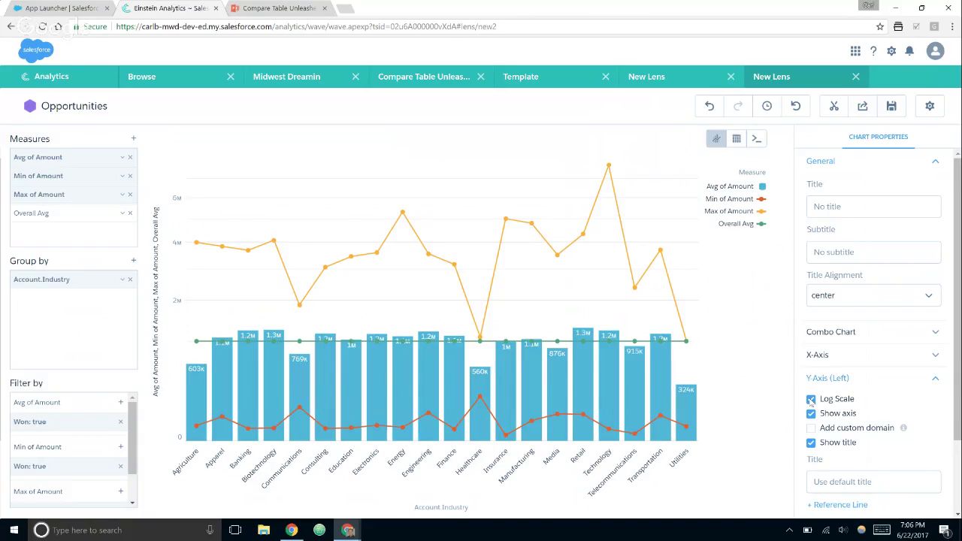
Open the Min/Max/Avg Deal Size by Industry chart of the Compare Table Unleashed dashboard as a new lens.
left_click(434, 78)
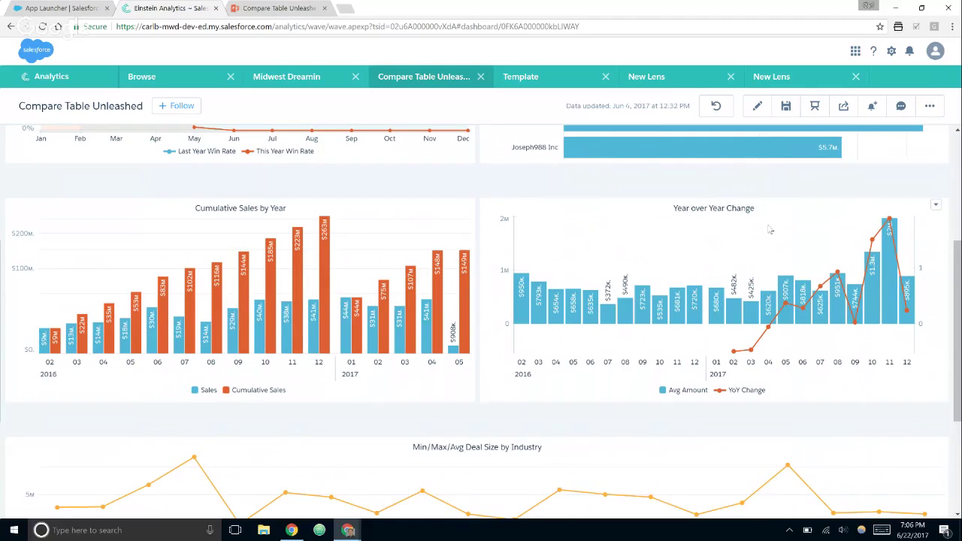
mouse_move(900, 455)
left_click(935, 446)
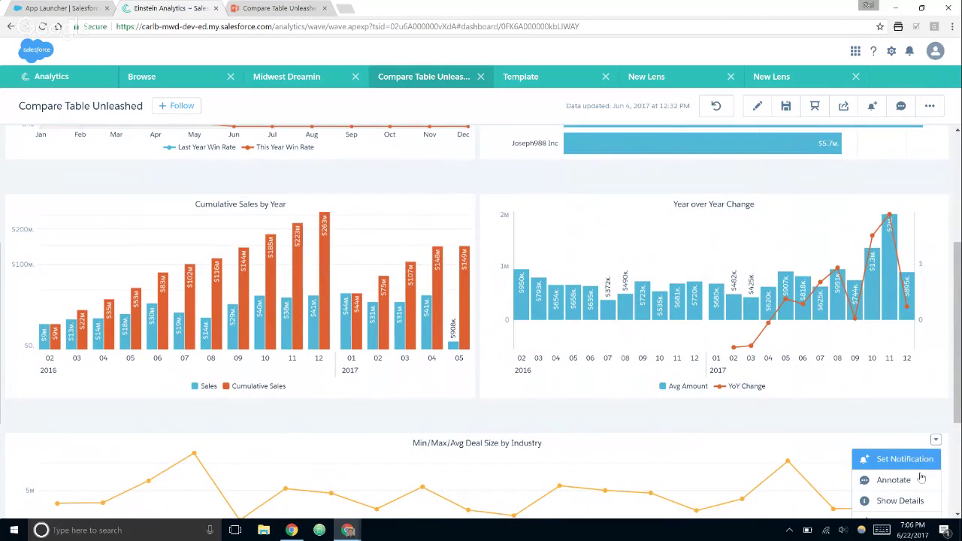
scroll(921, 477, "down", 1)
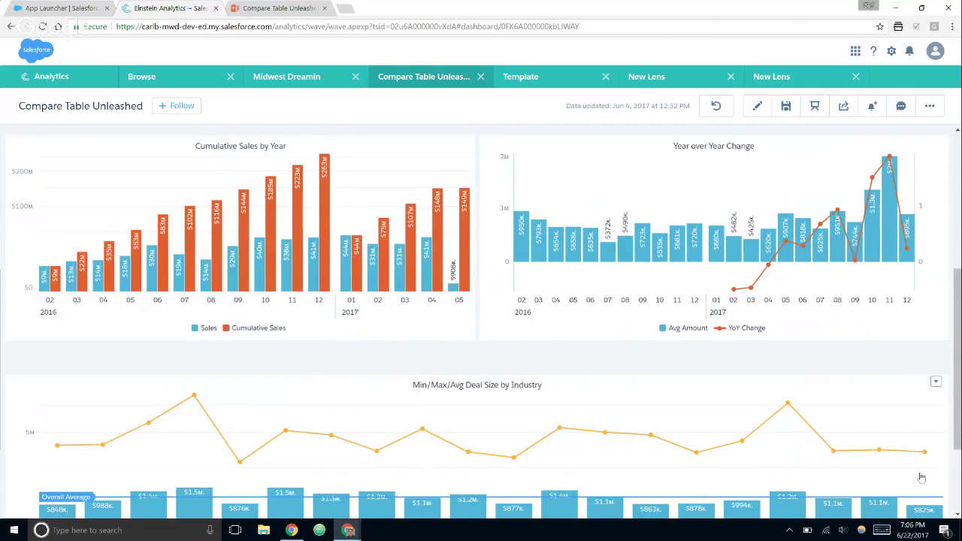
left_click(936, 381)
left_click(890, 476)
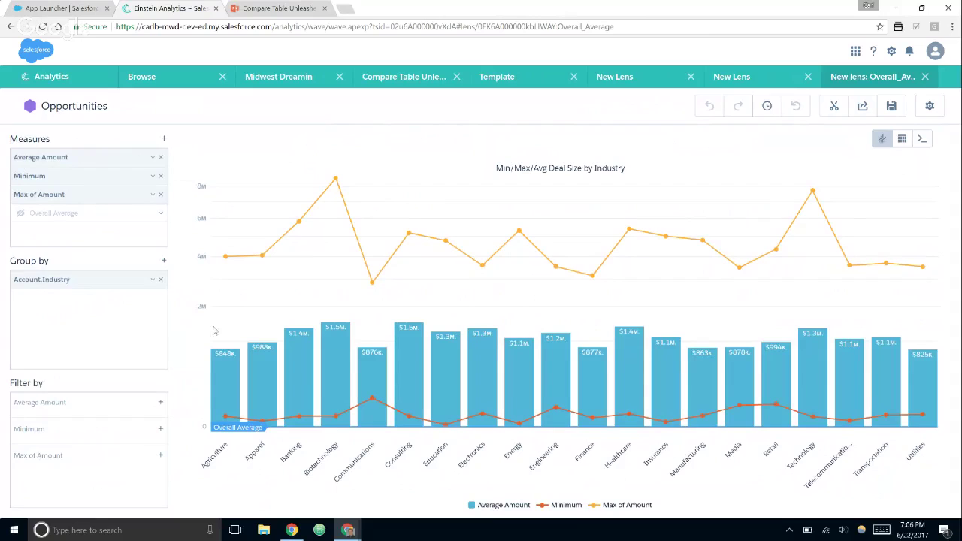
Change the deal size chart's grouping from Account.Industry to Lead Source.
left_click(136, 284)
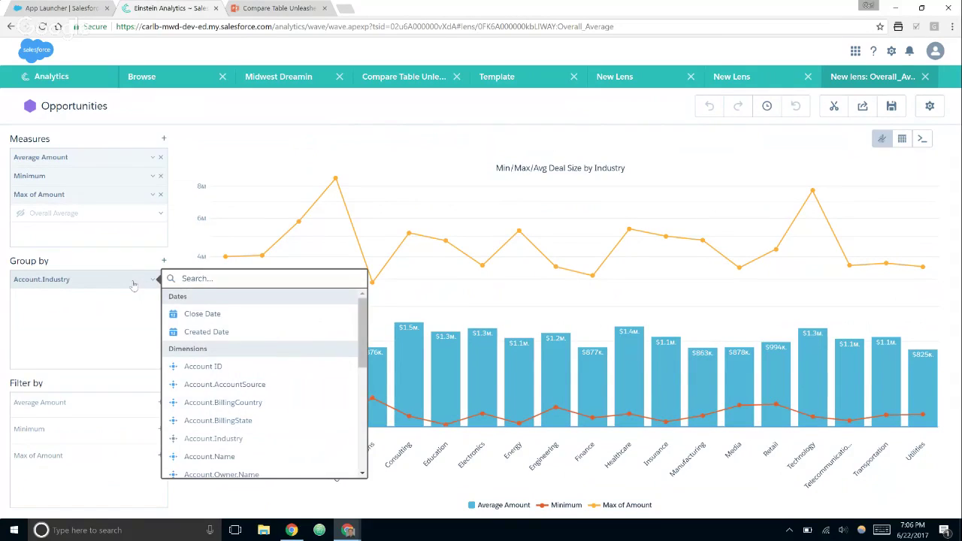
type("sou")
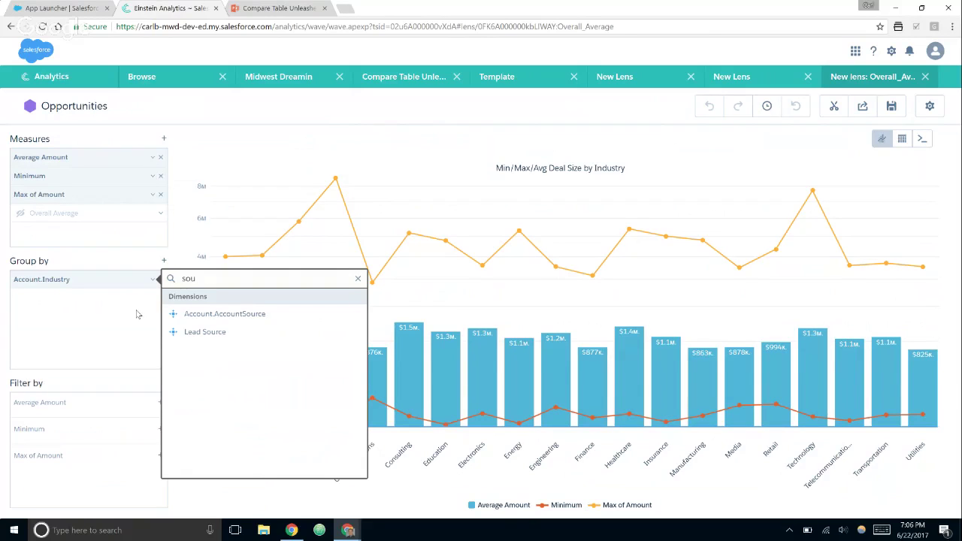
left_click(217, 333)
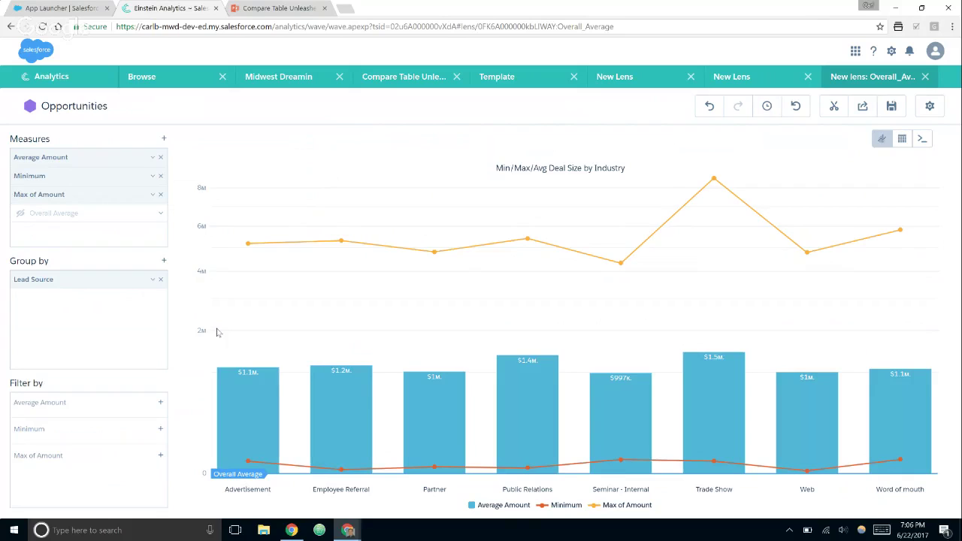
key("alt+Tab")
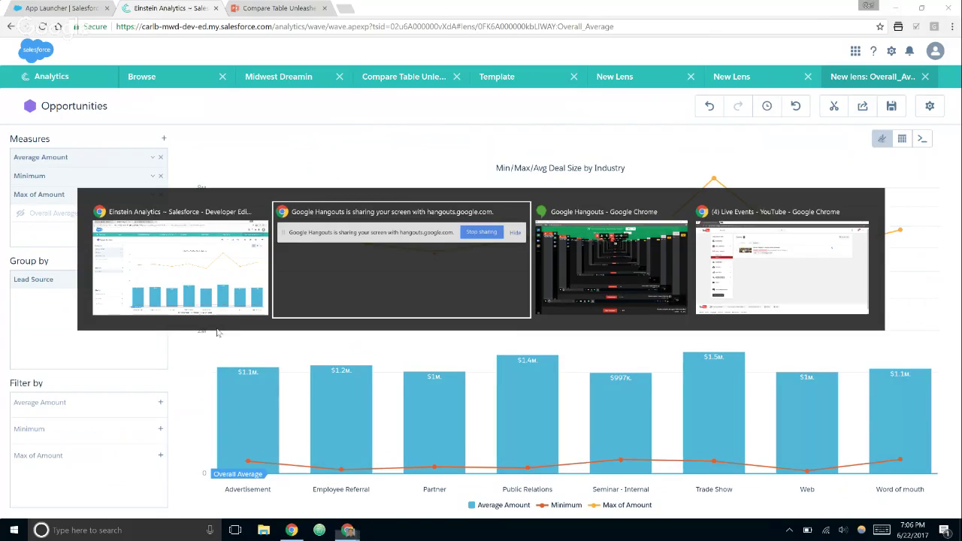